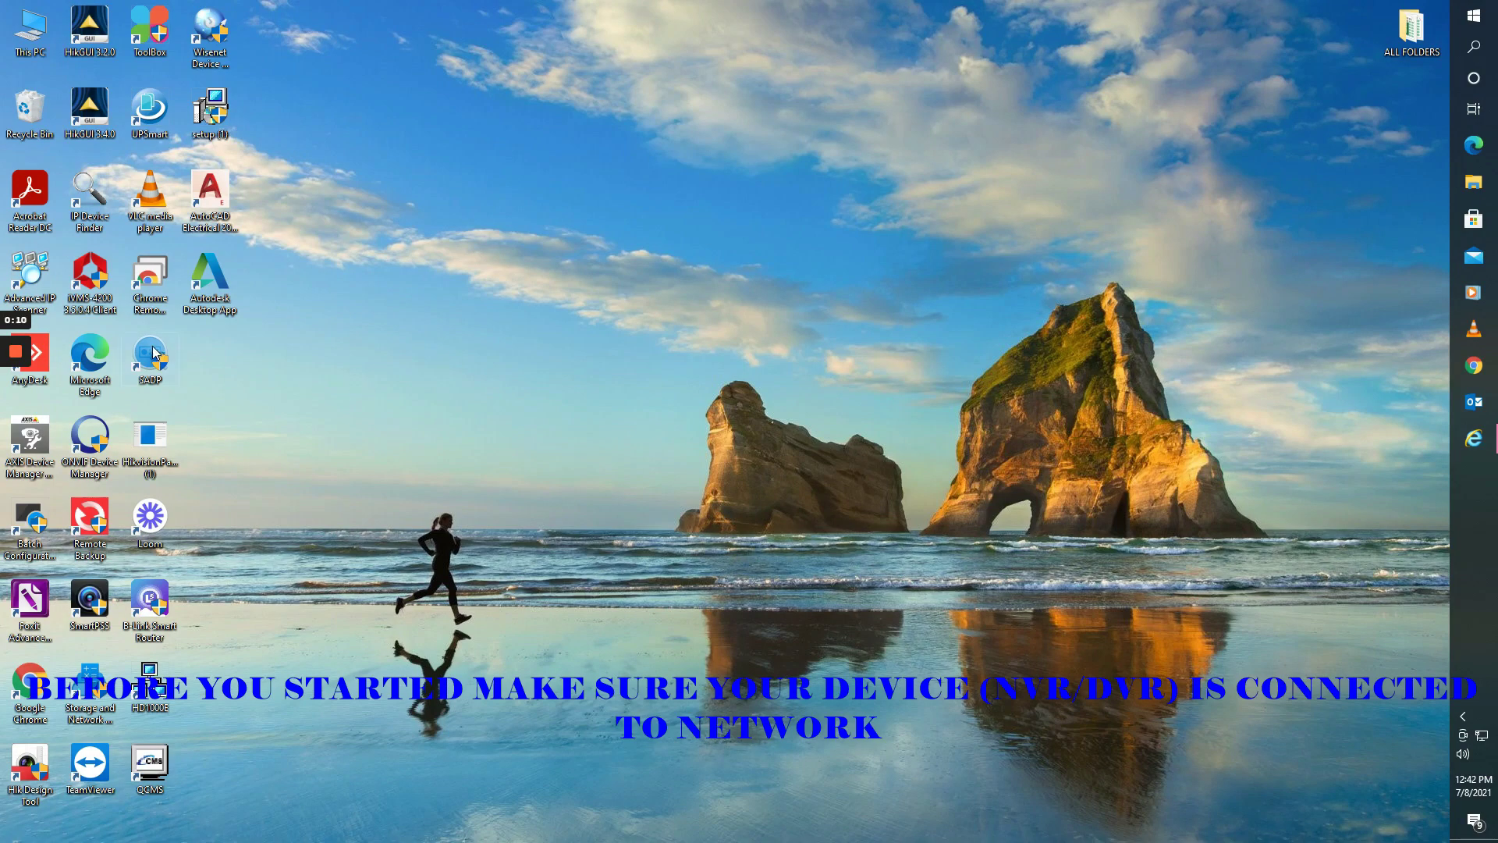
# - Launch the SADP tool and look over the two DS-7604NI-K1/4P(B) devices in its online device list
pyautogui.click(158, 379)
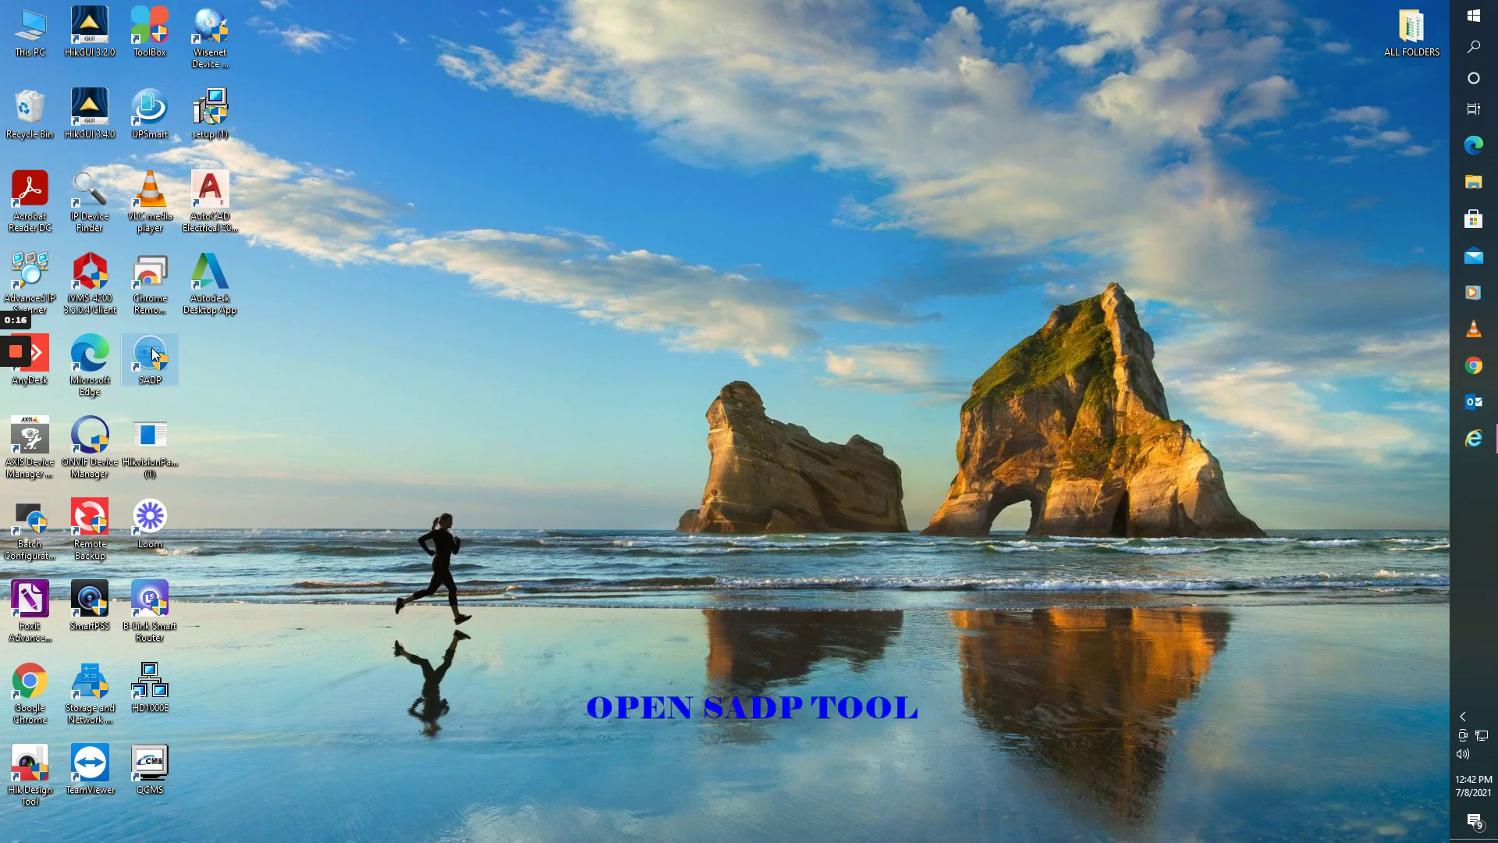
pyautogui.doubleClick(153, 355)
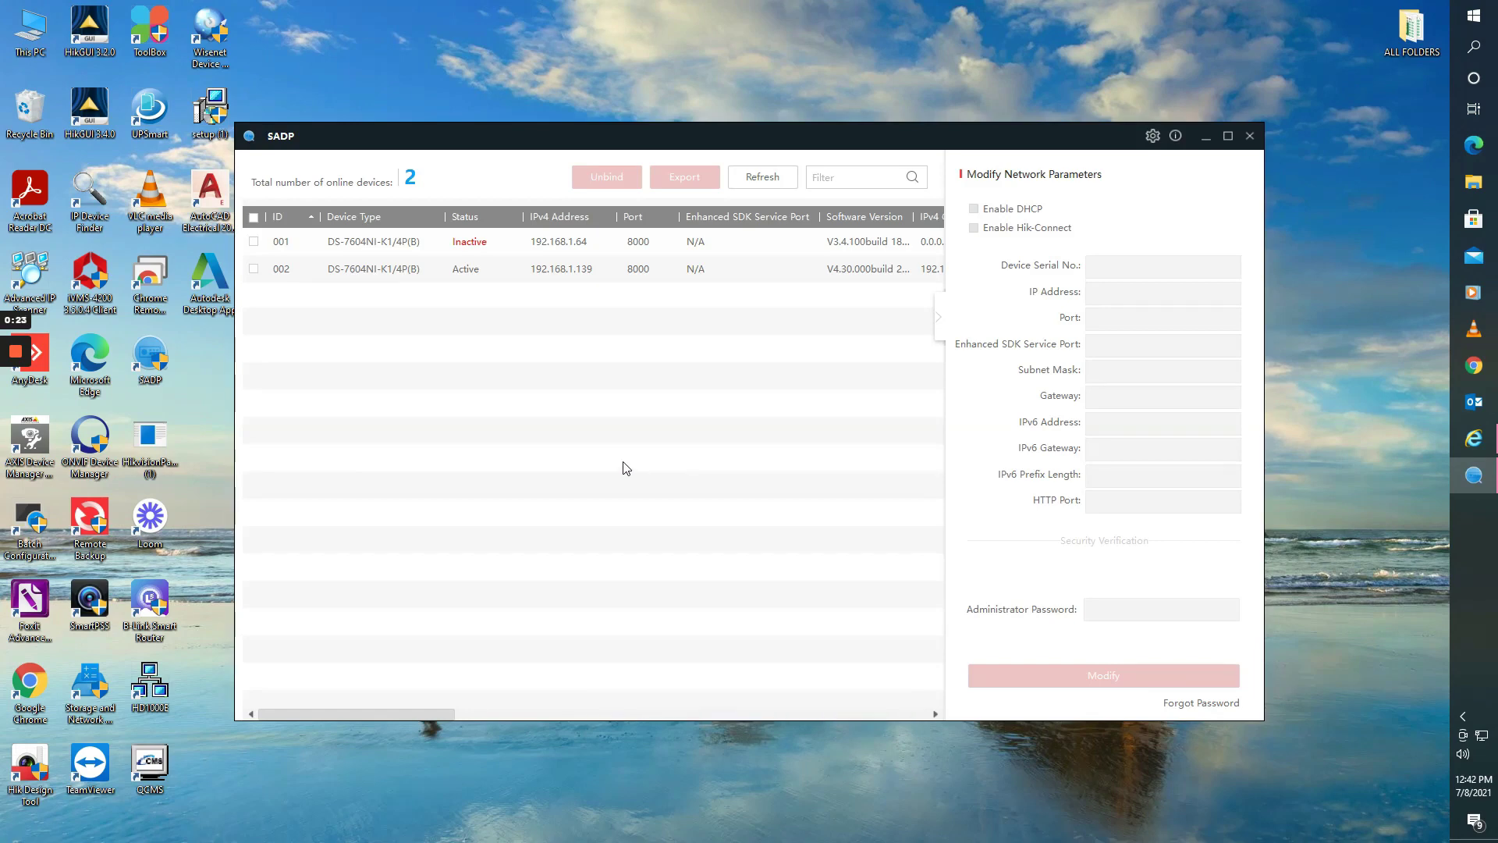
pyautogui.click(363, 269)
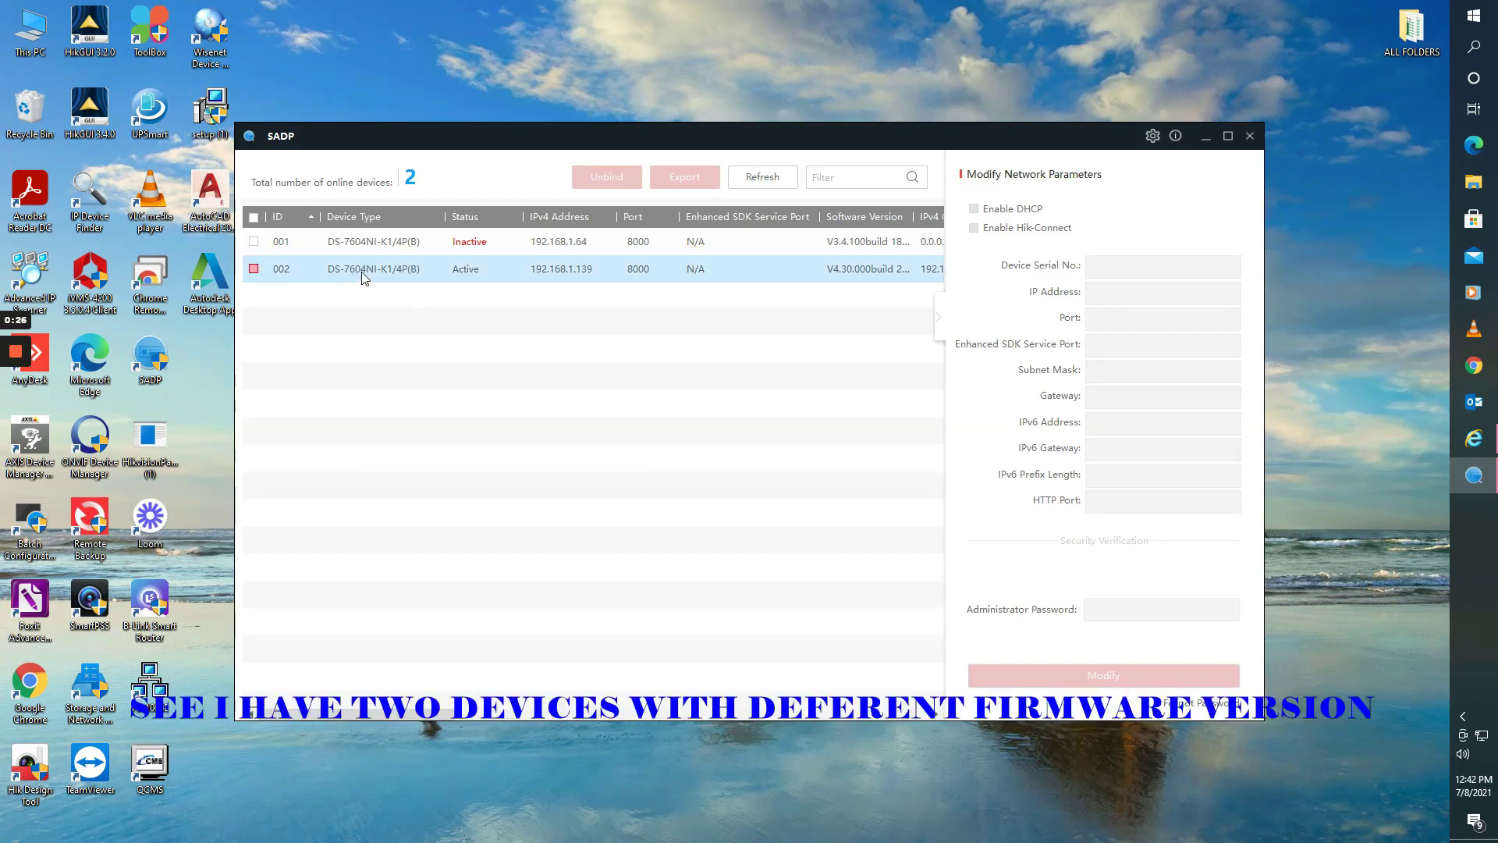
pyautogui.click(344, 248)
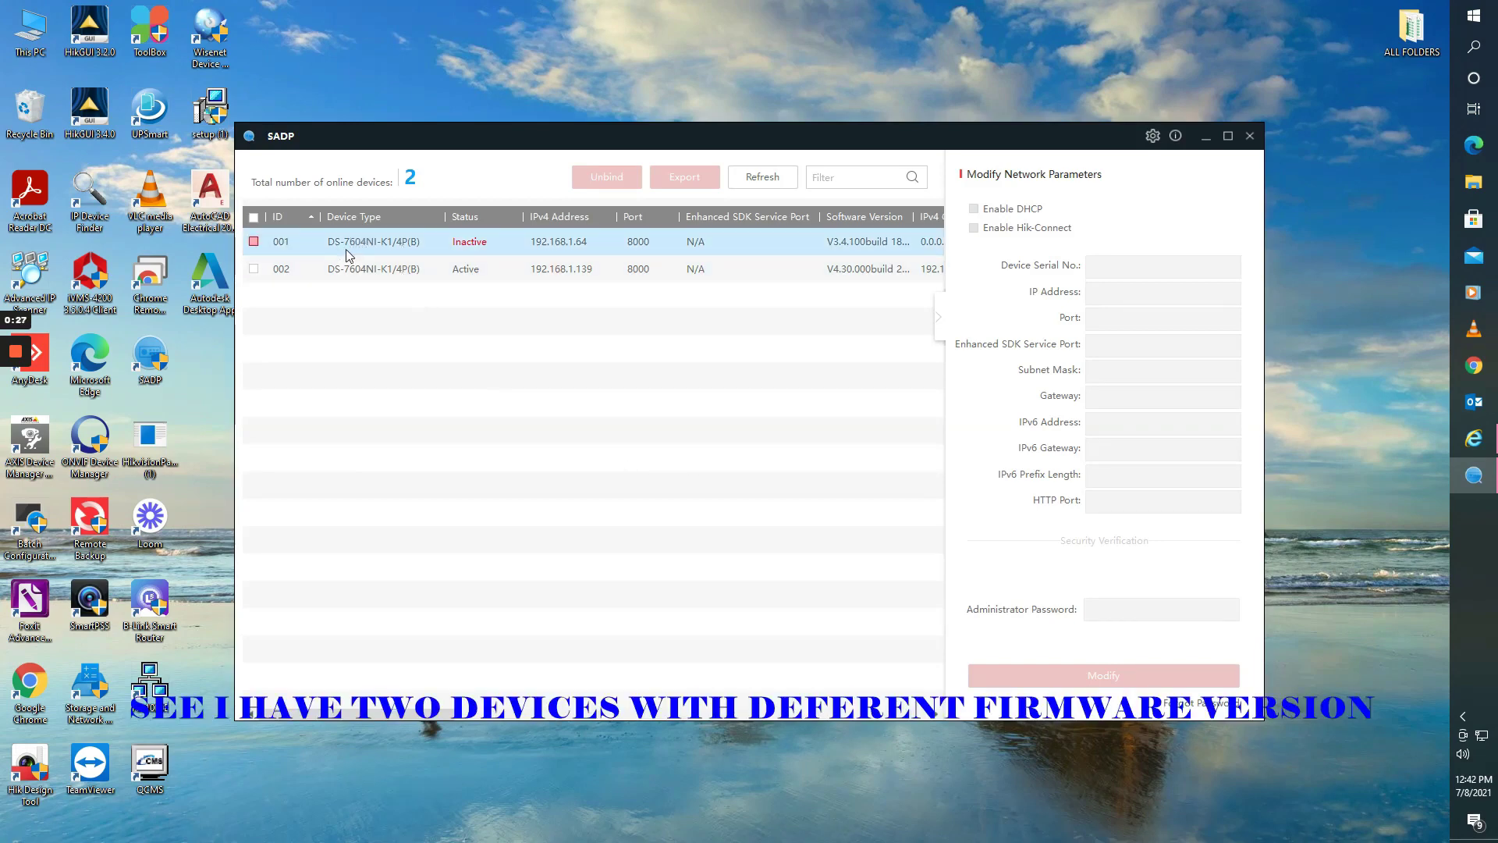
pyautogui.click(456, 269)
pyautogui.click(685, 316)
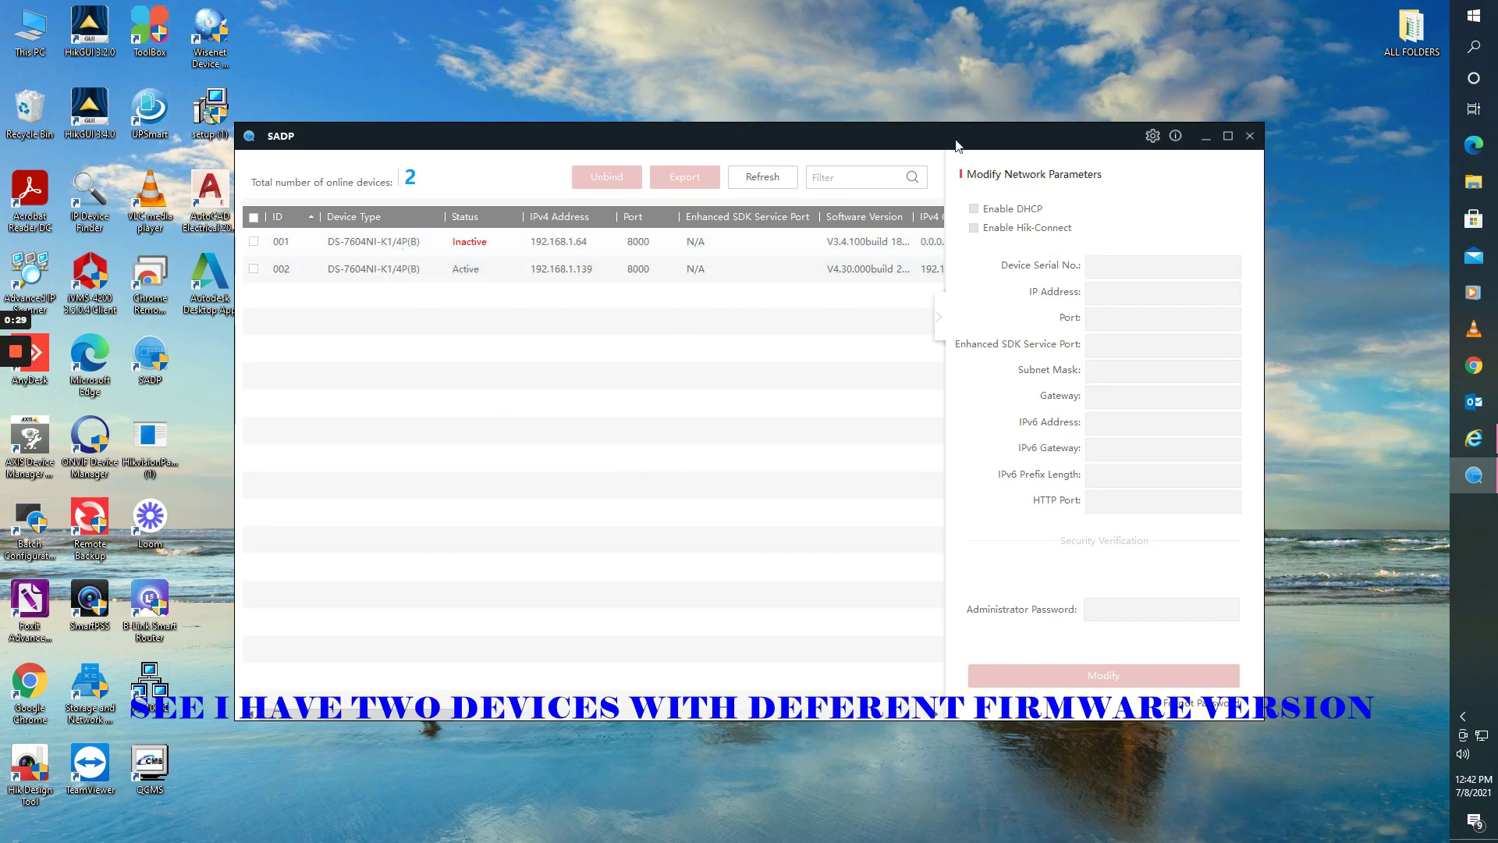
# - Collapse the network parameters pane and widen the Software Version column to compare both devices' firmware versions and IPv4 addresses
pyautogui.click(941, 313)
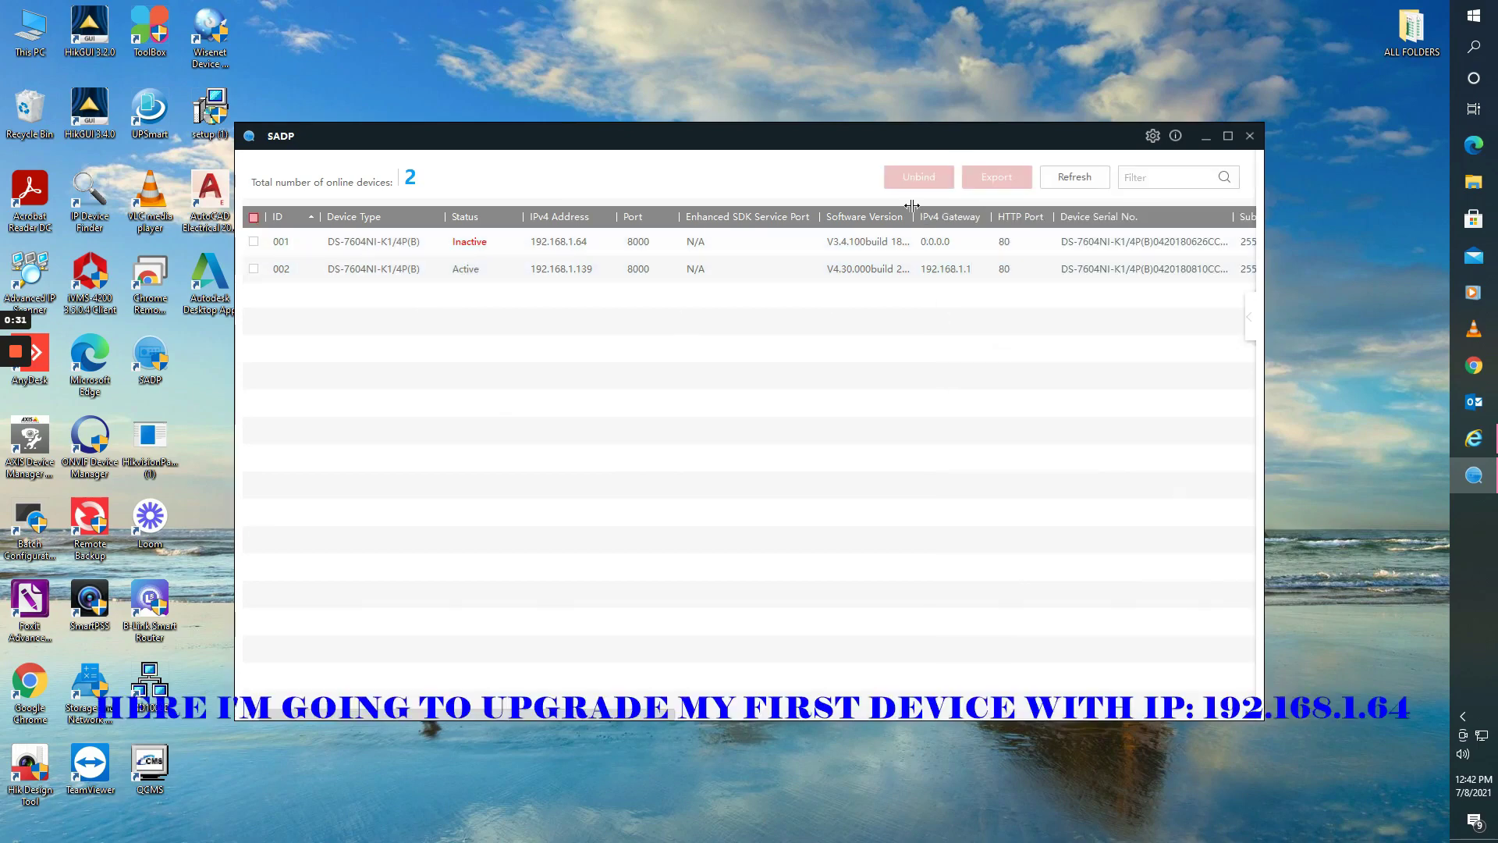
pyautogui.moveTo(913, 214); pyautogui.dragTo(976, 216)
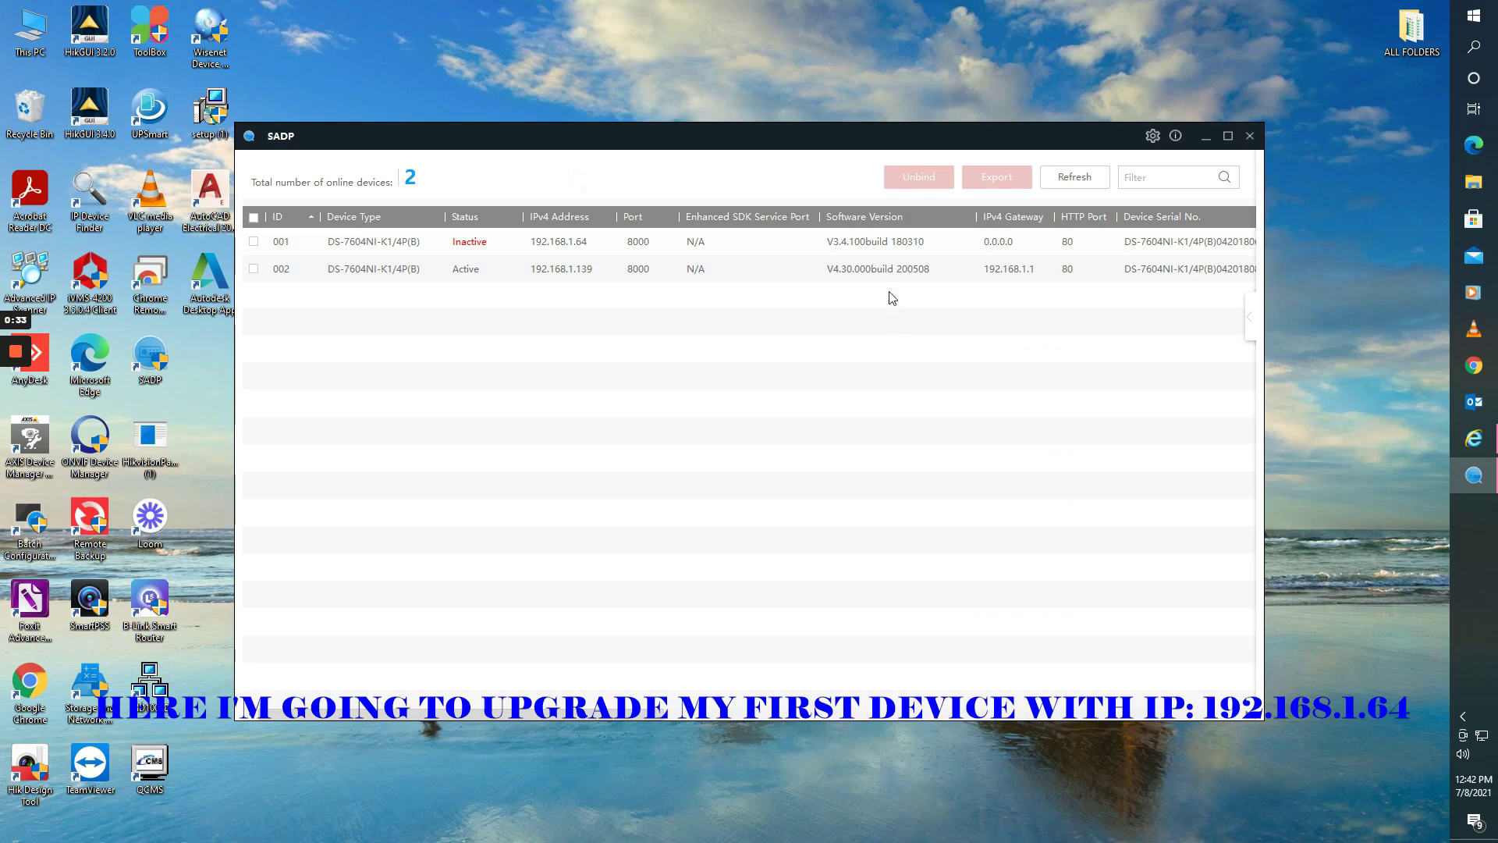
pyautogui.click(900, 273)
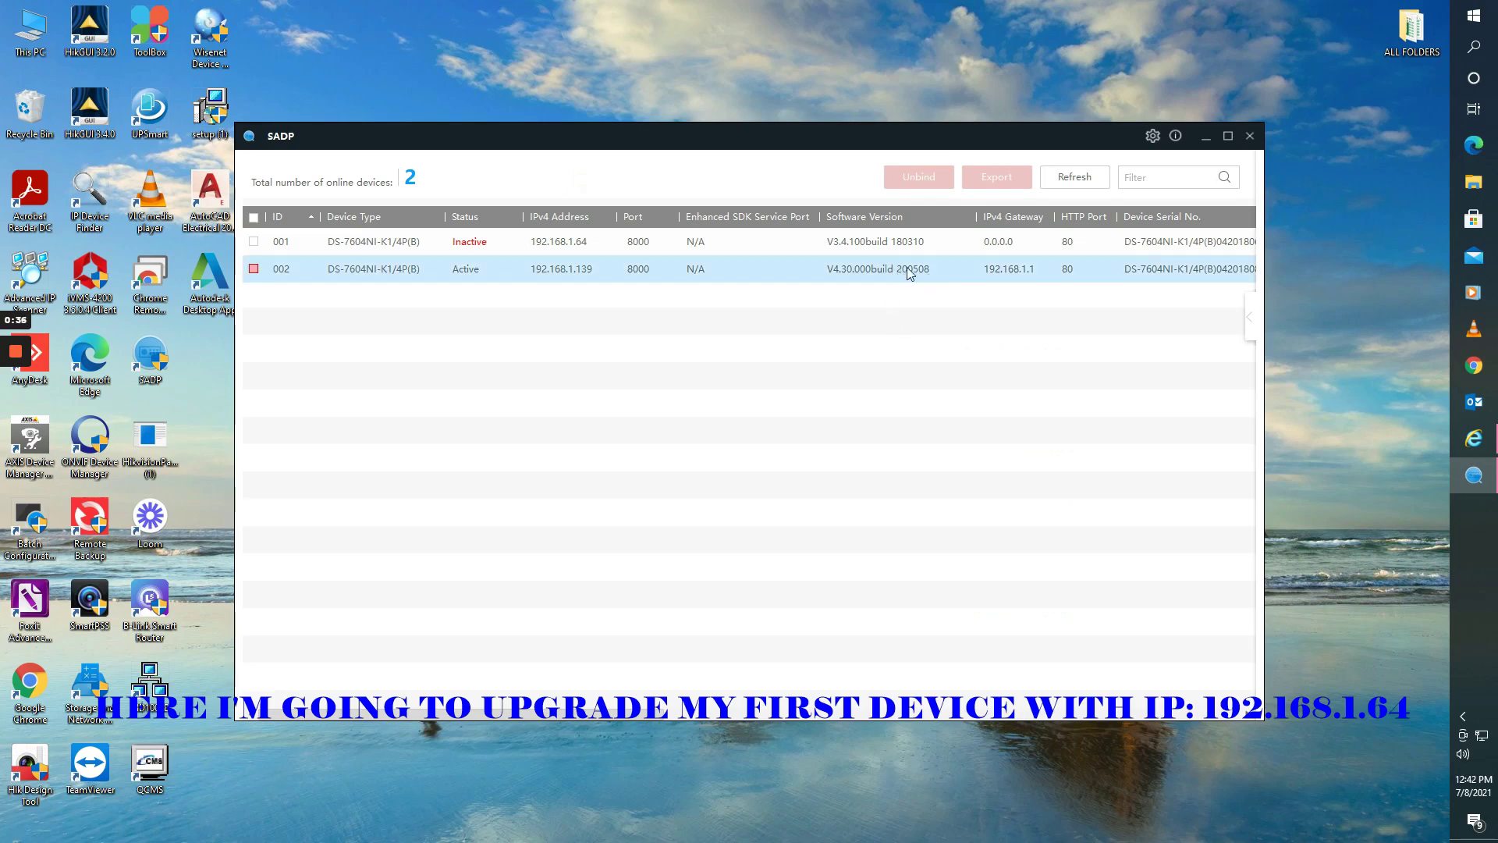
pyautogui.click(894, 247)
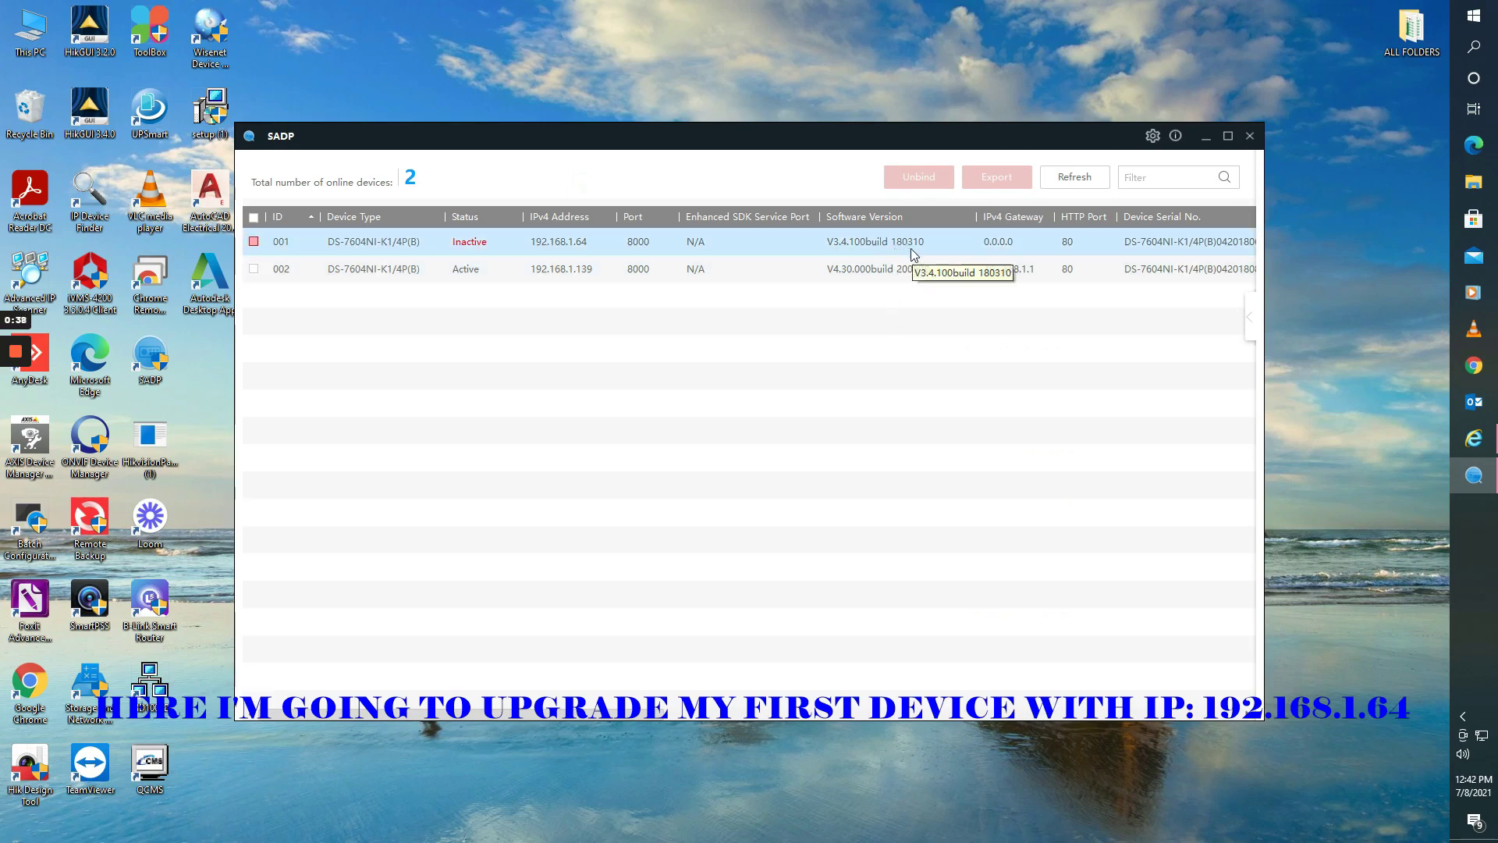
pyautogui.click(578, 258)
pyautogui.click(587, 252)
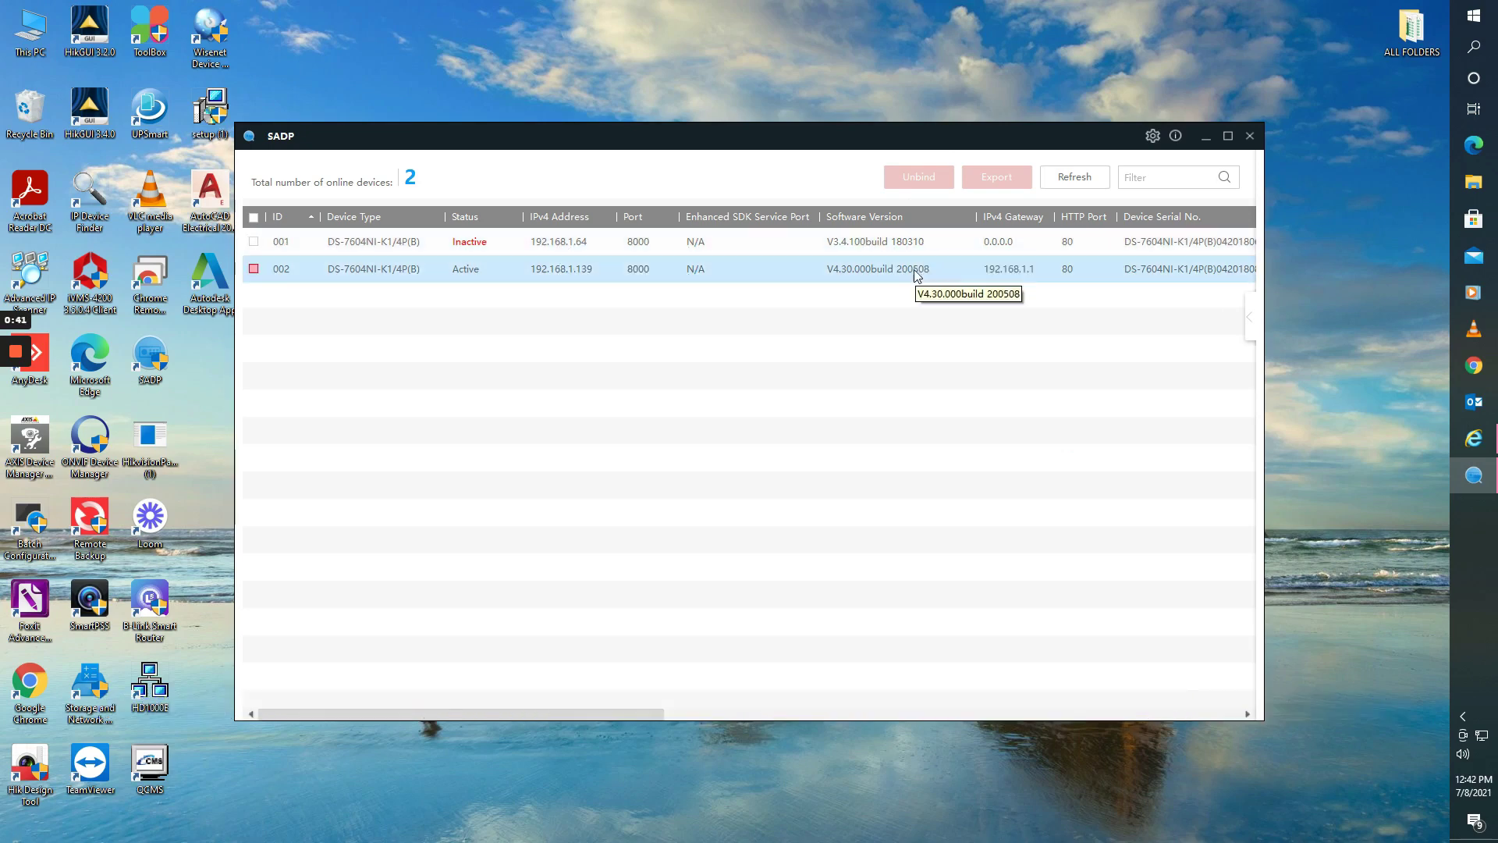
pyautogui.click(1048, 186)
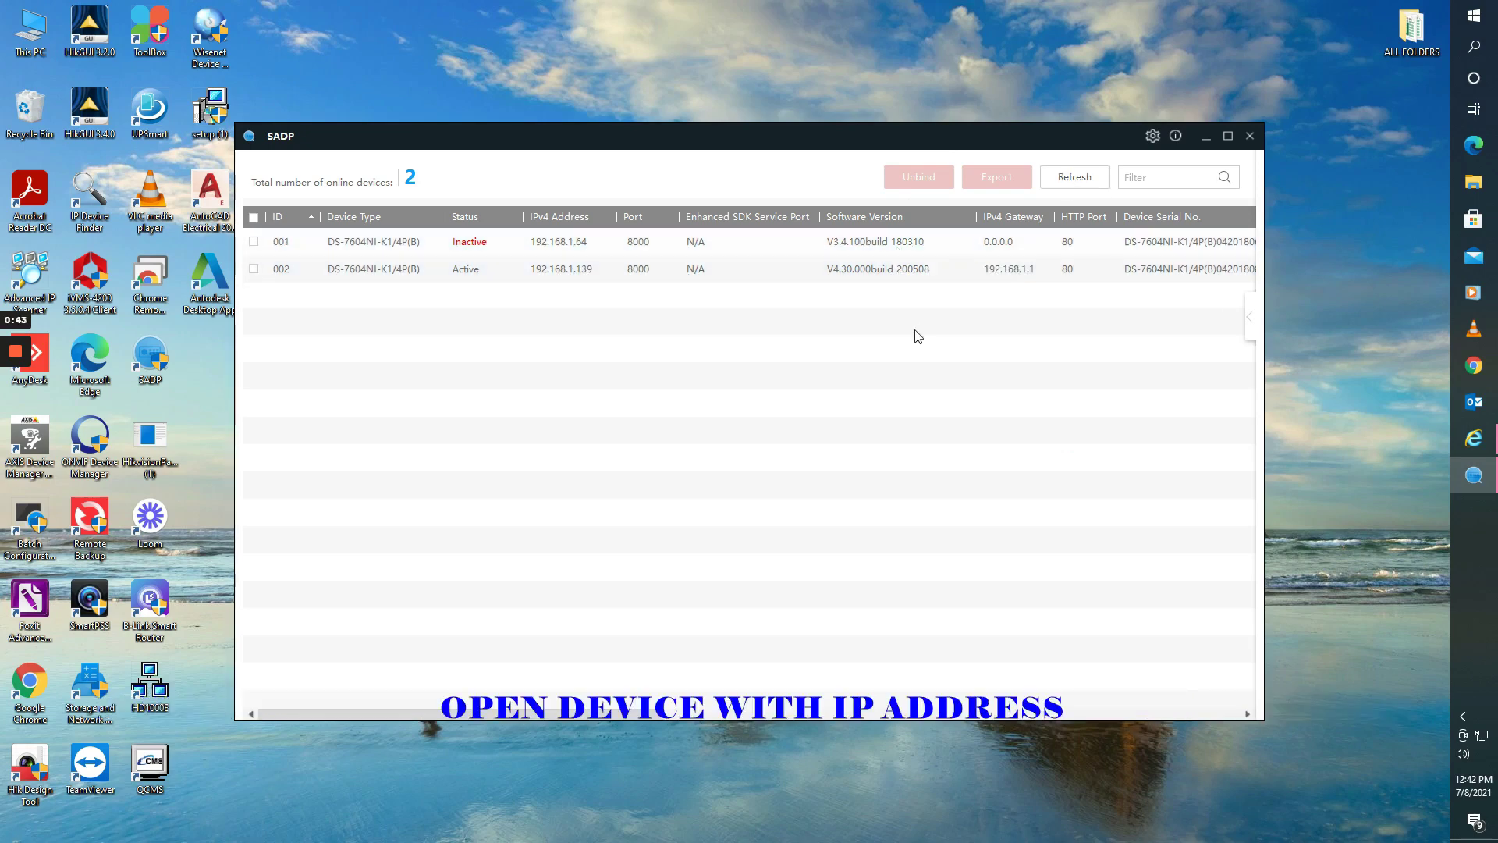
pyautogui.click(636, 271)
pyautogui.click(696, 244)
pyautogui.click(566, 245)
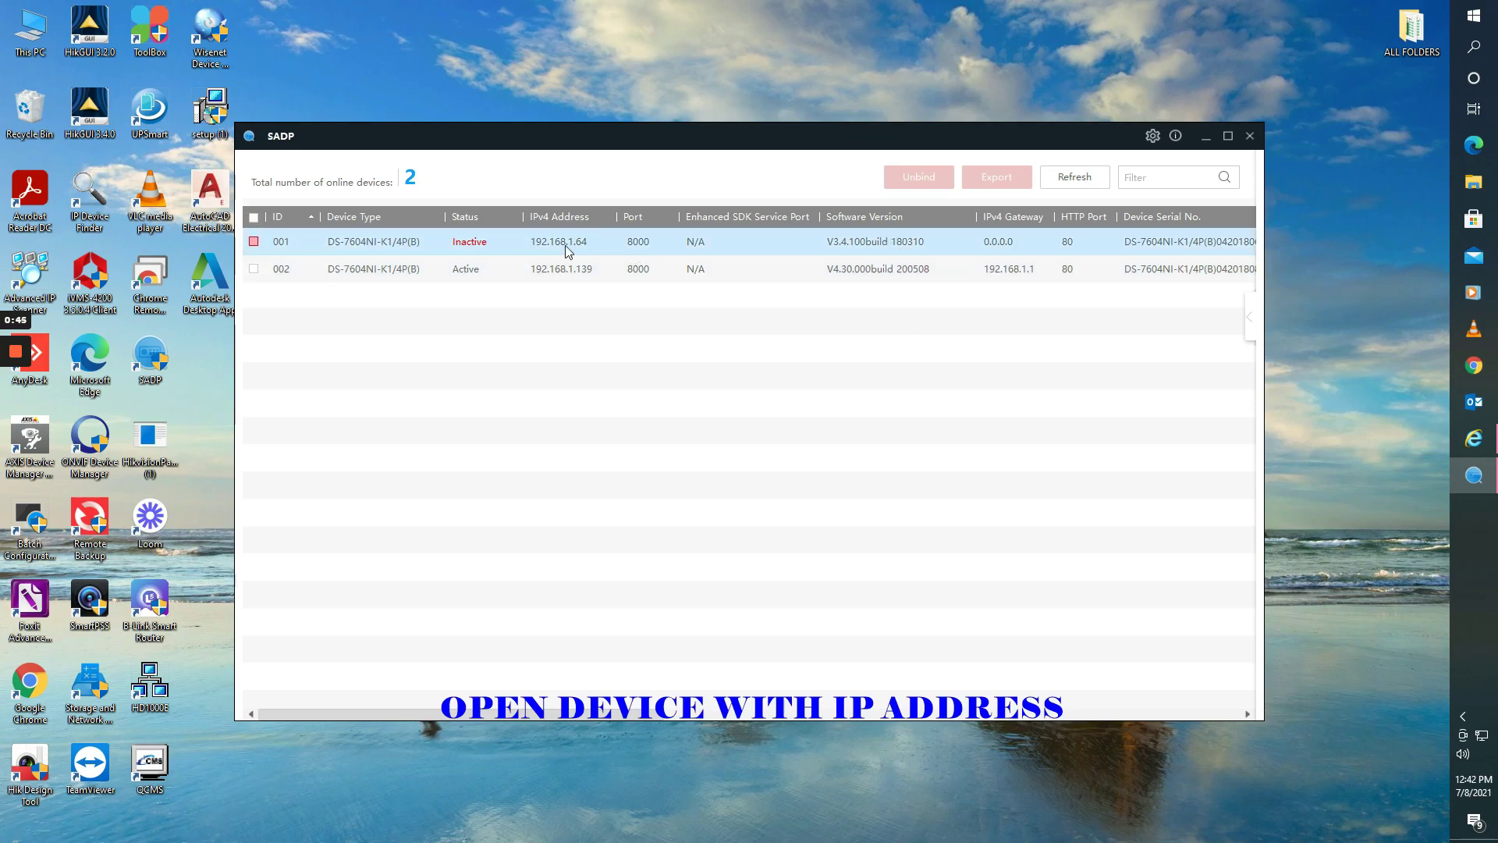
# - Switch to Internet Explorer and open the device's web page at 192.168.1.64
pyautogui.click(1475, 441)
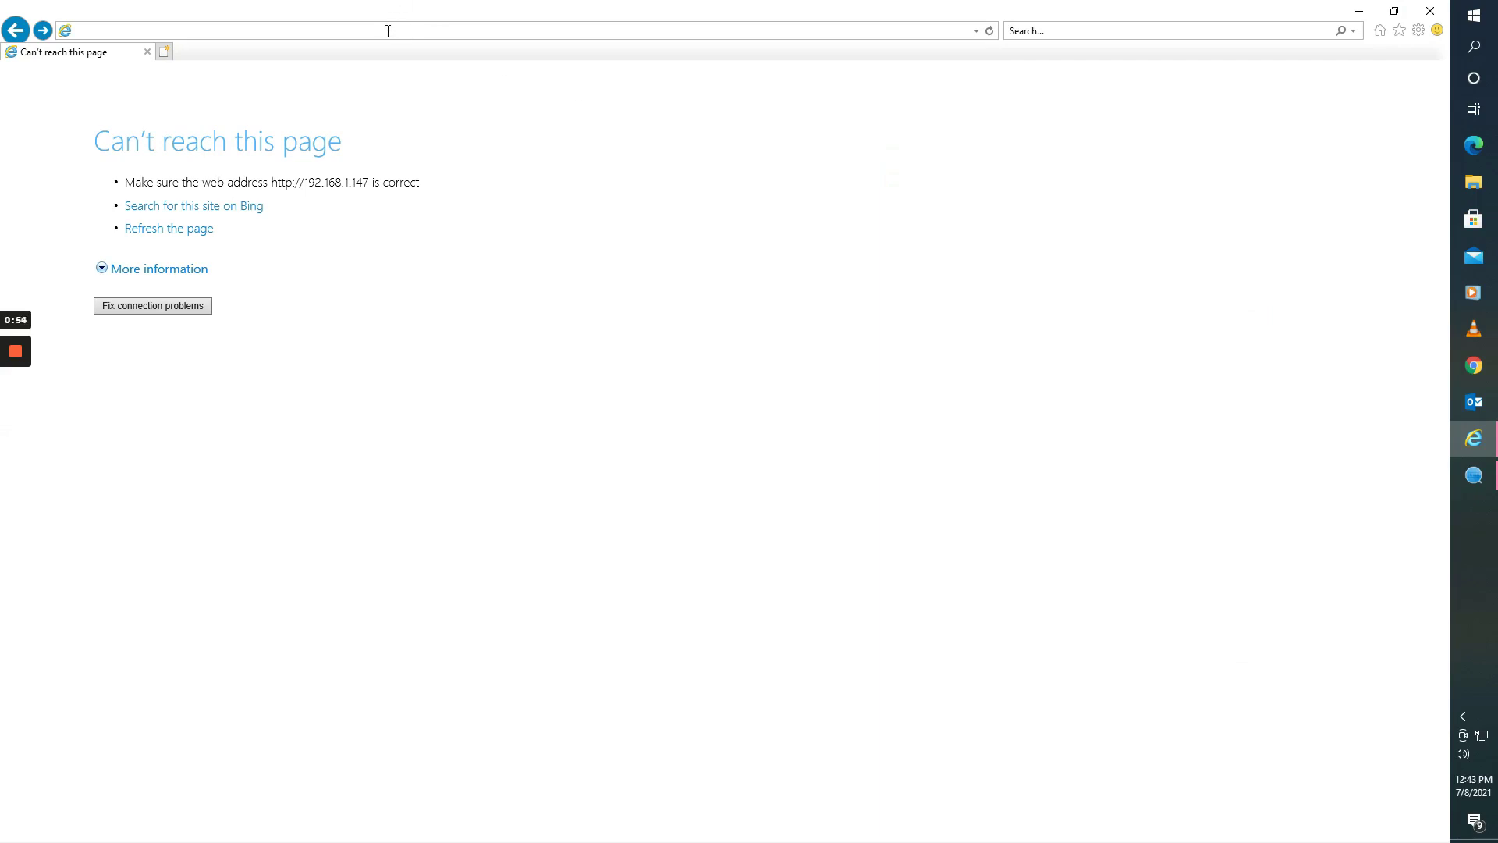
pyautogui.click(562, 32)
pyautogui.write('192.16')
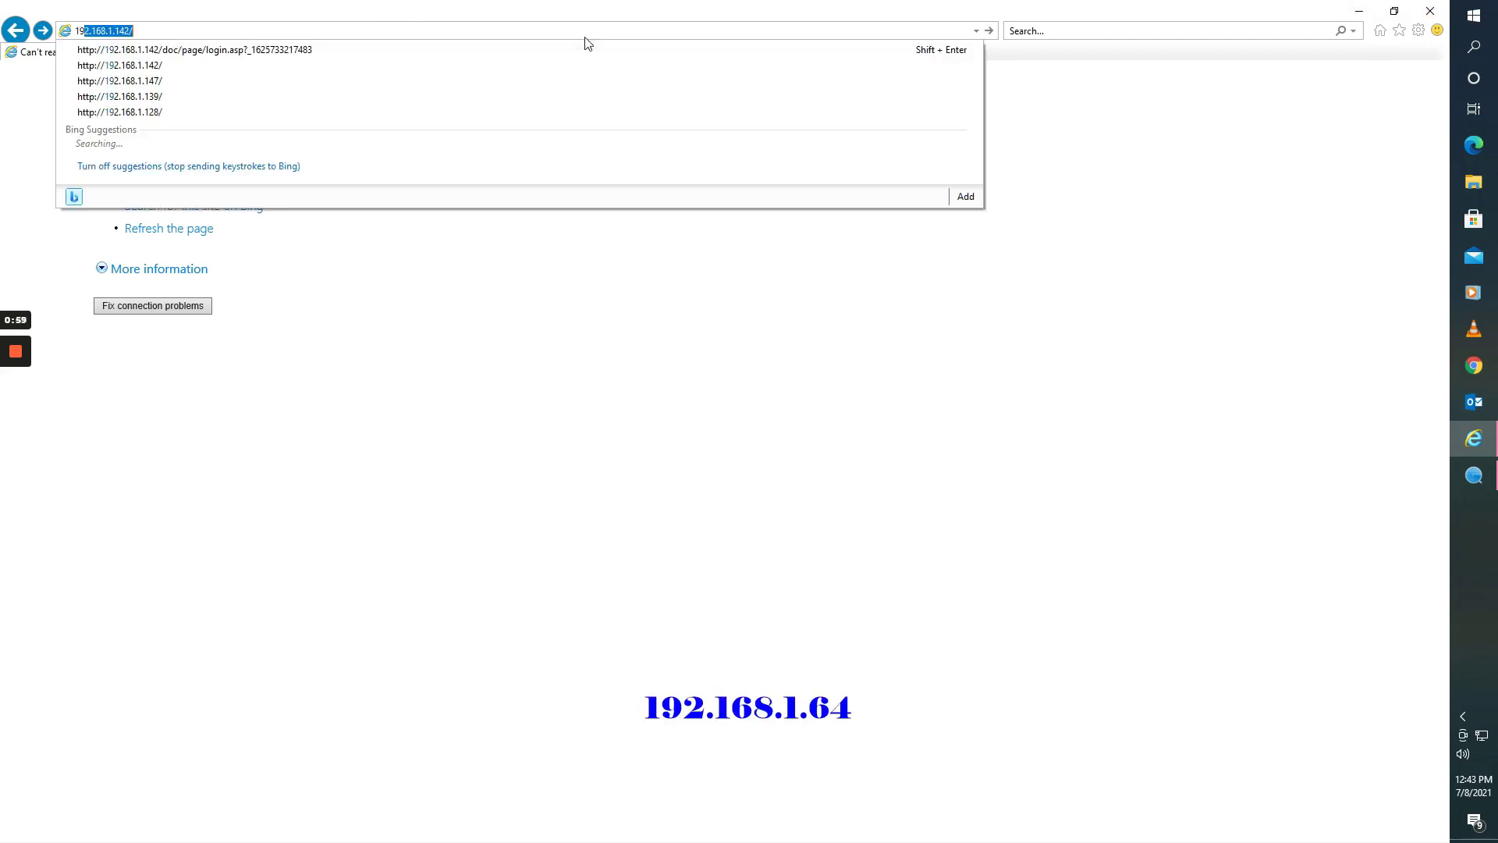
pyautogui.write('8.1')
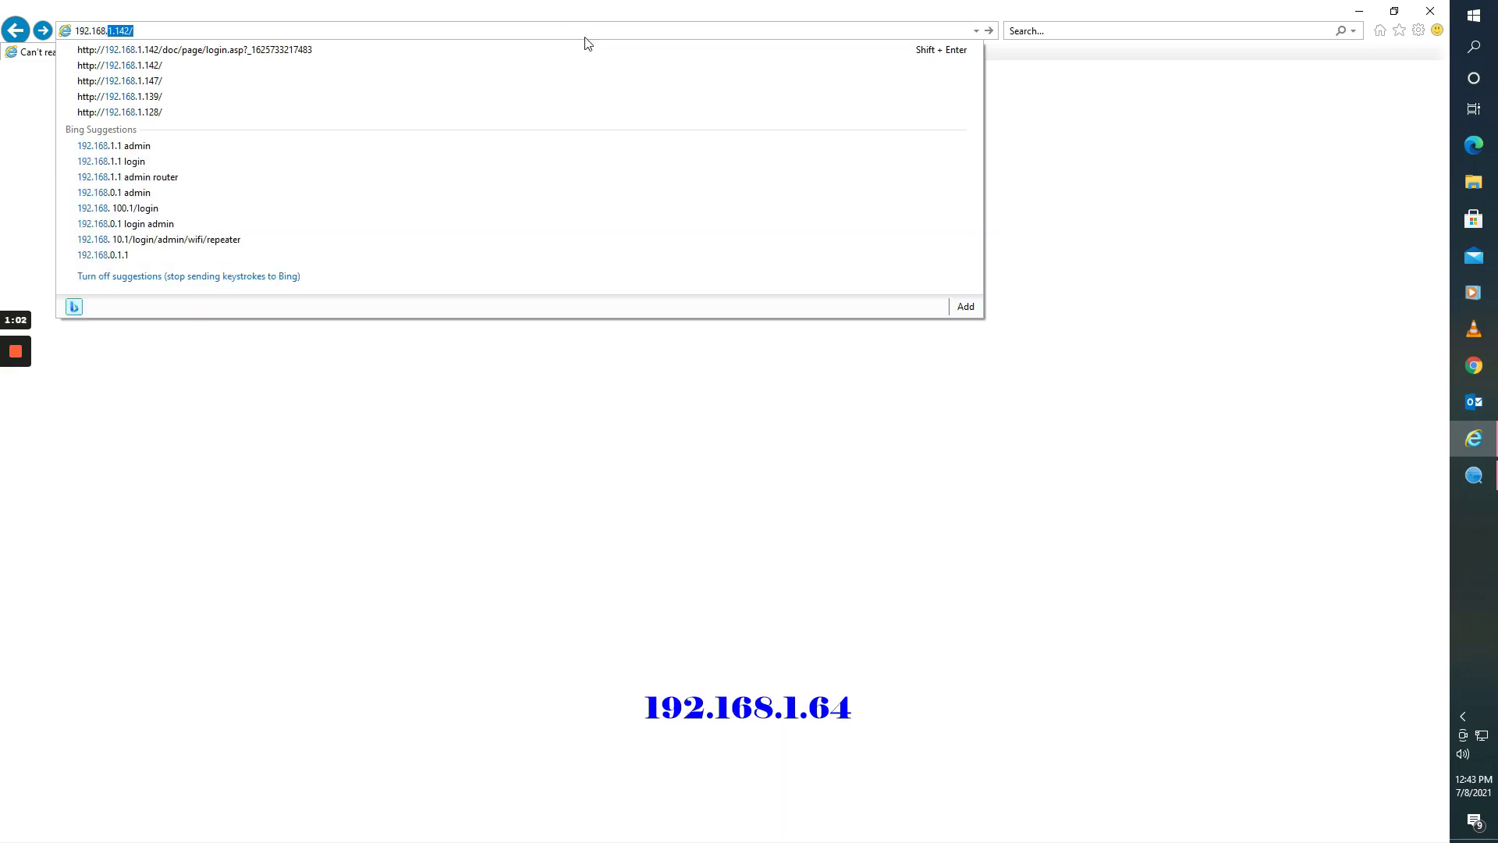
pyautogui.write('.64')
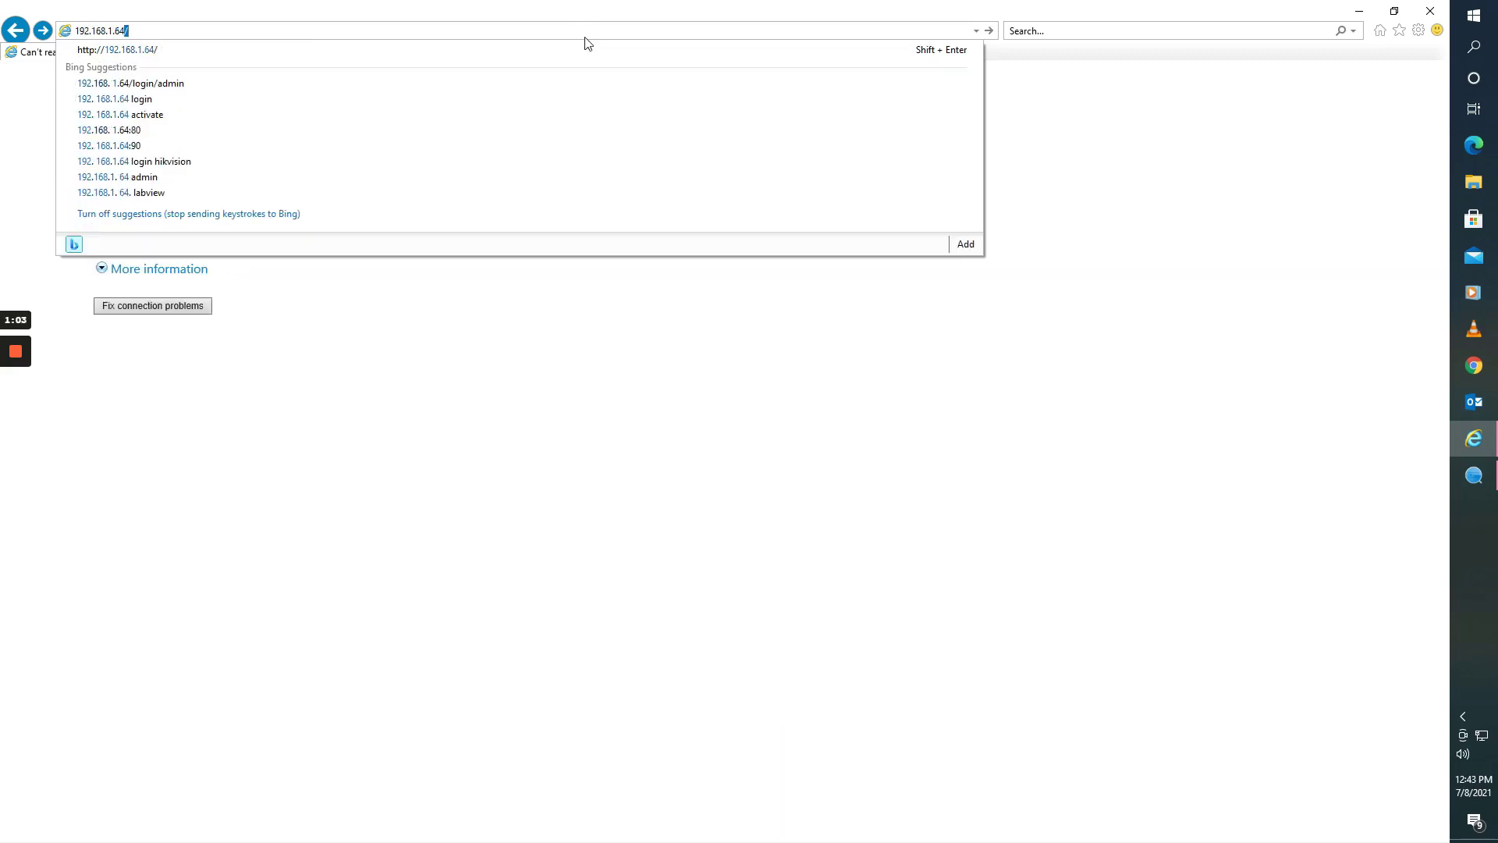
pyautogui.press('Return')
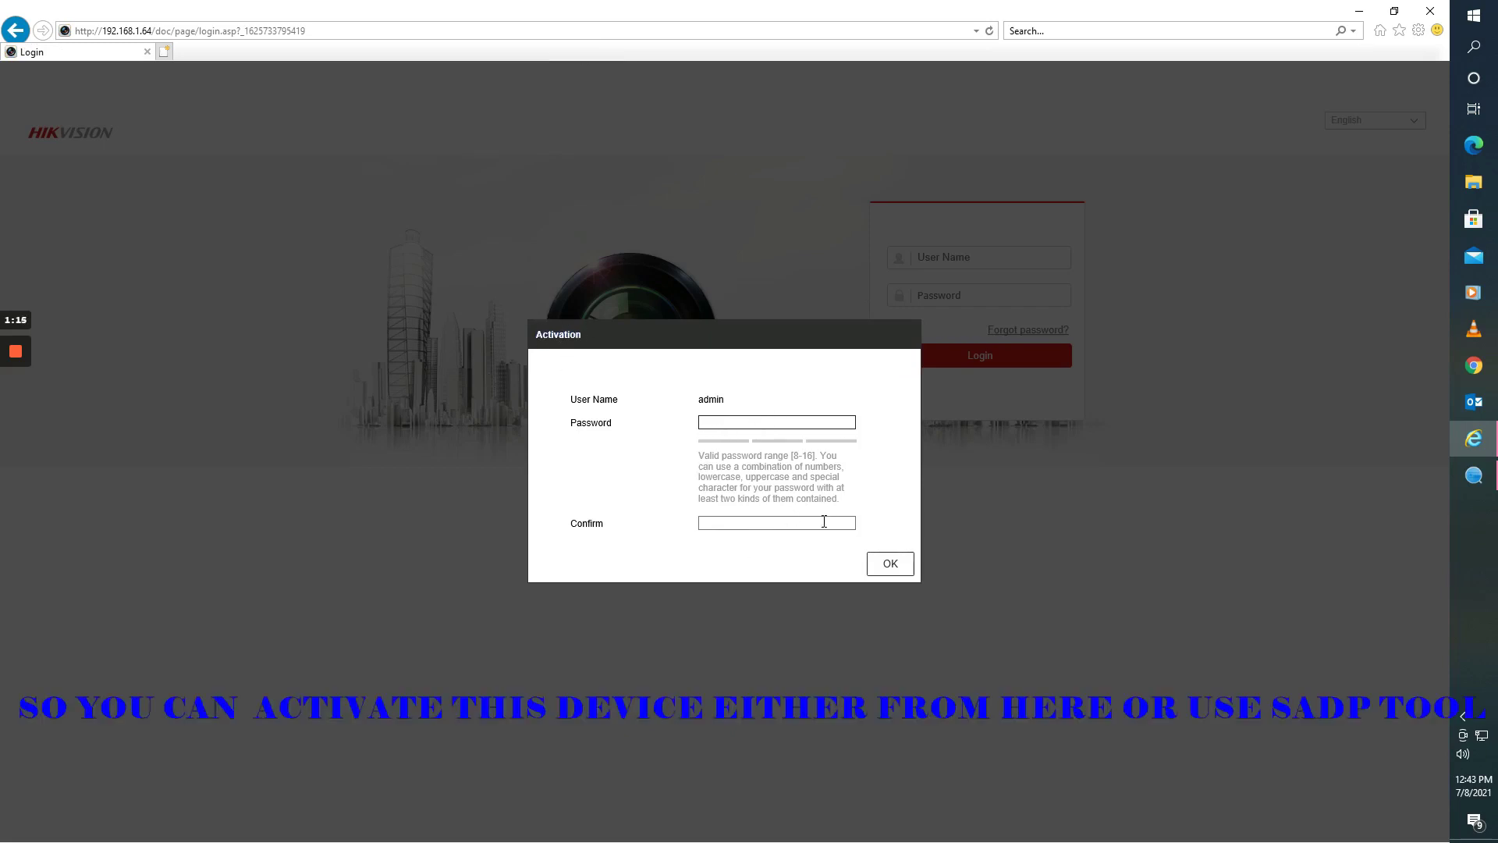
# - Switch back to SADP and display the activation form for the inactive device at 192.168.1.64
pyautogui.click(1473, 475)
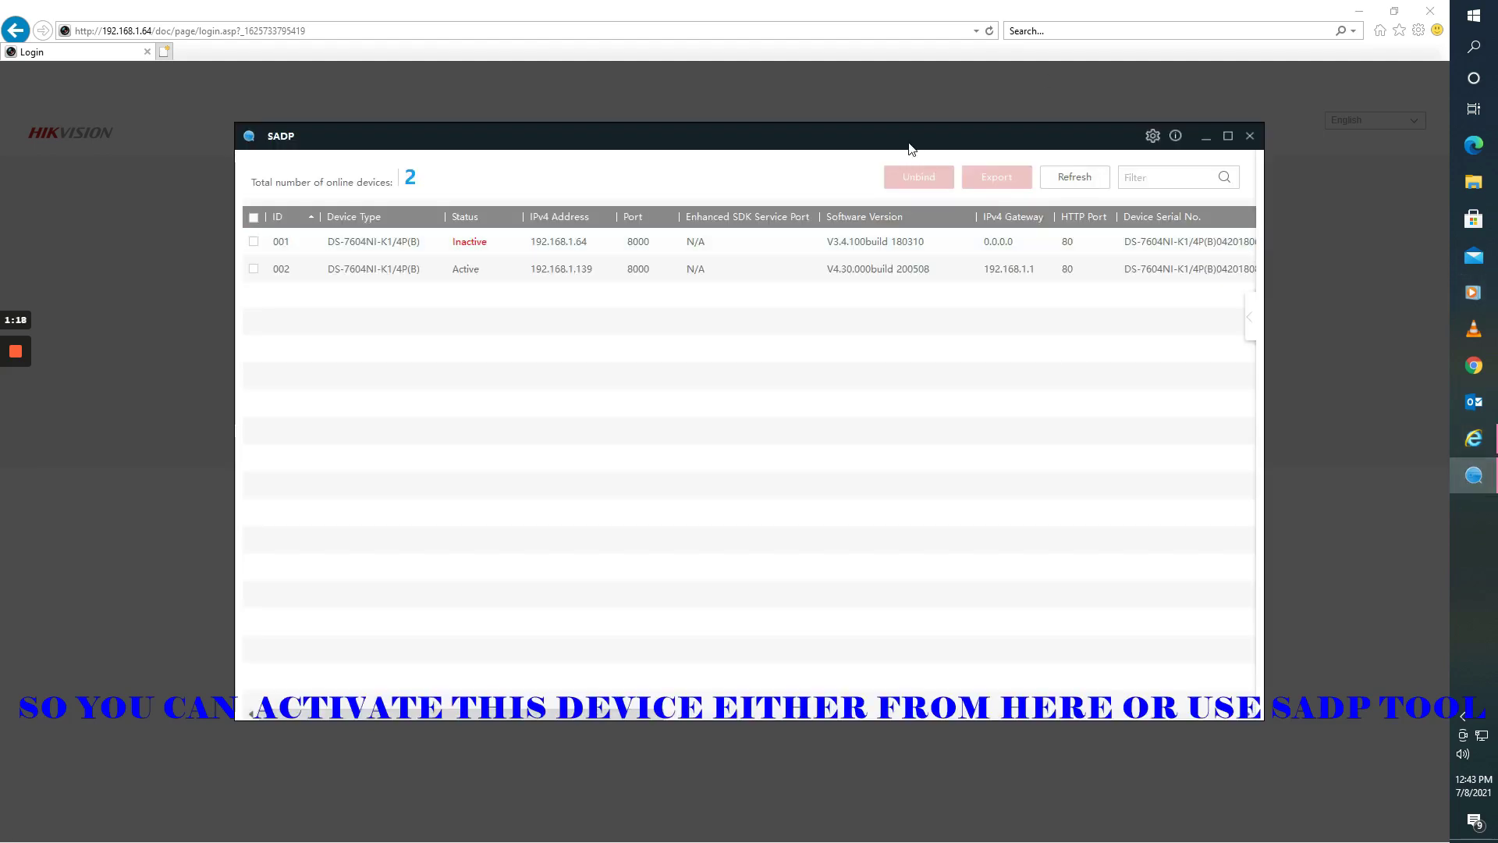
pyautogui.click(253, 241)
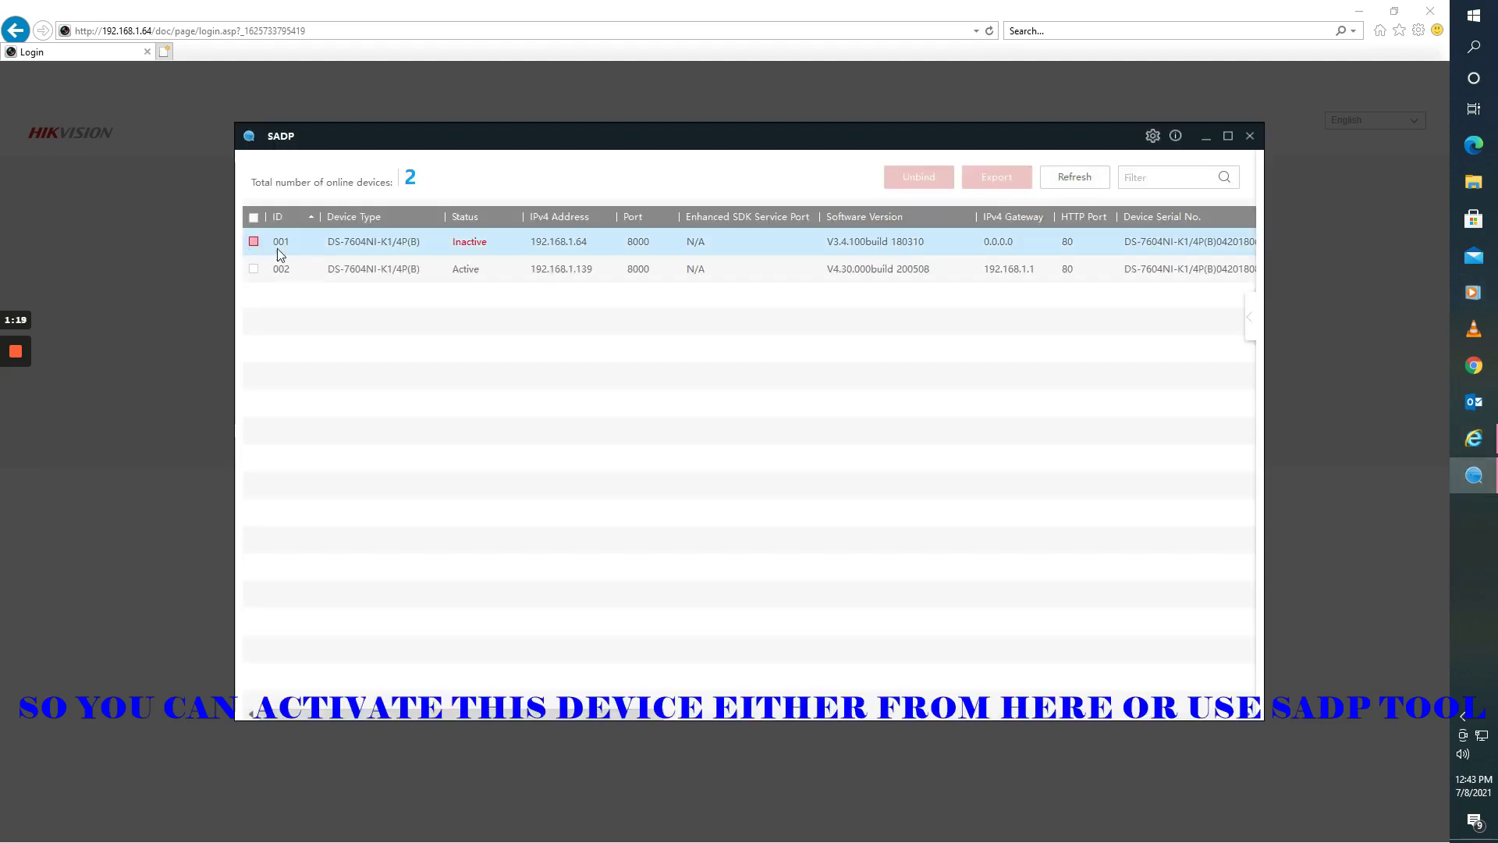
pyautogui.click(1248, 326)
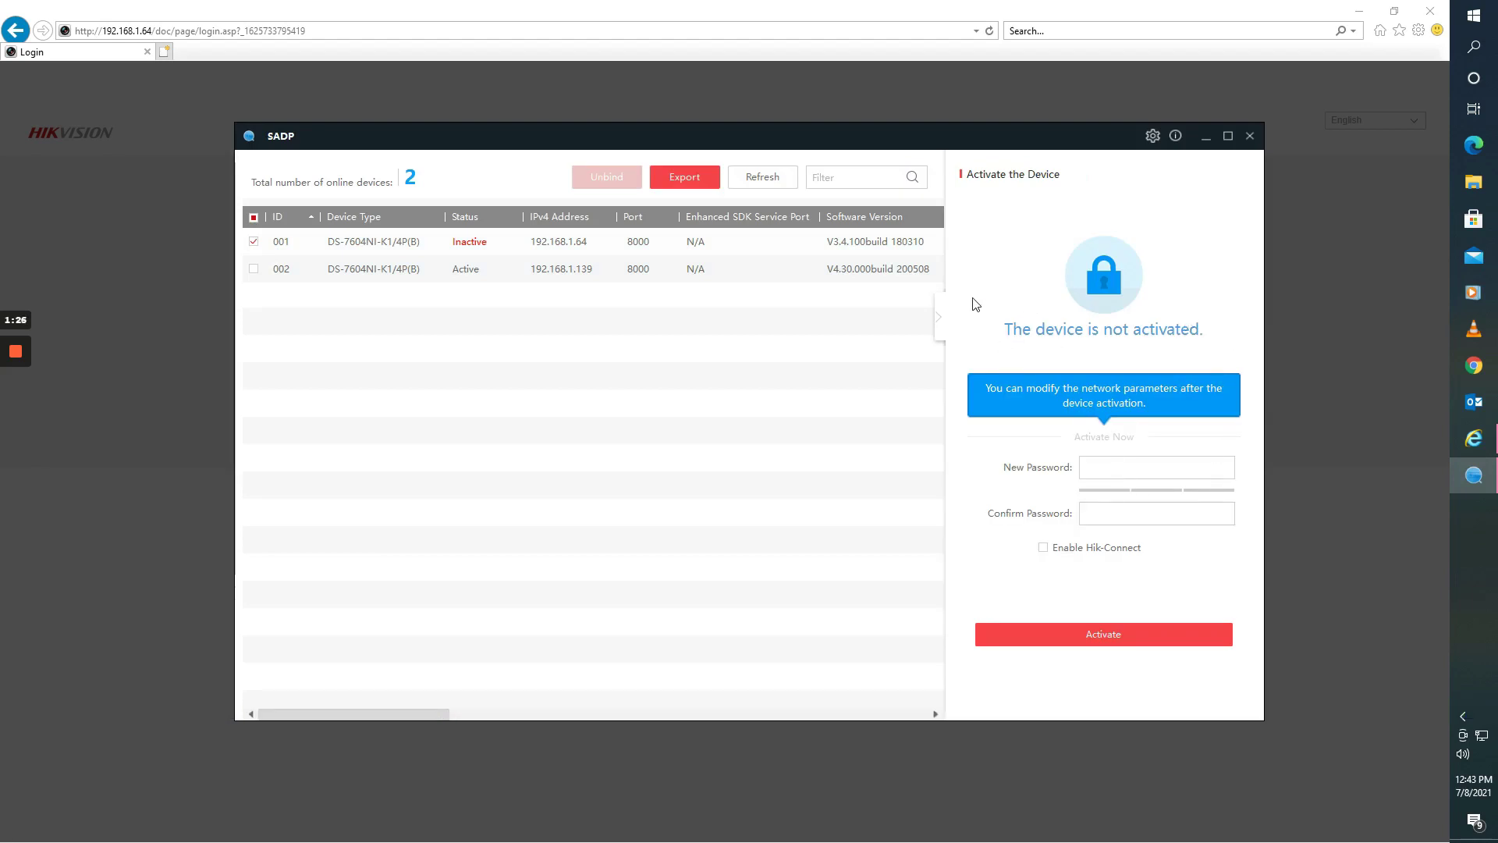
# - Enter a strong new password, repeat it in the confirmation field, and activate the device
pyautogui.click(1116, 468)
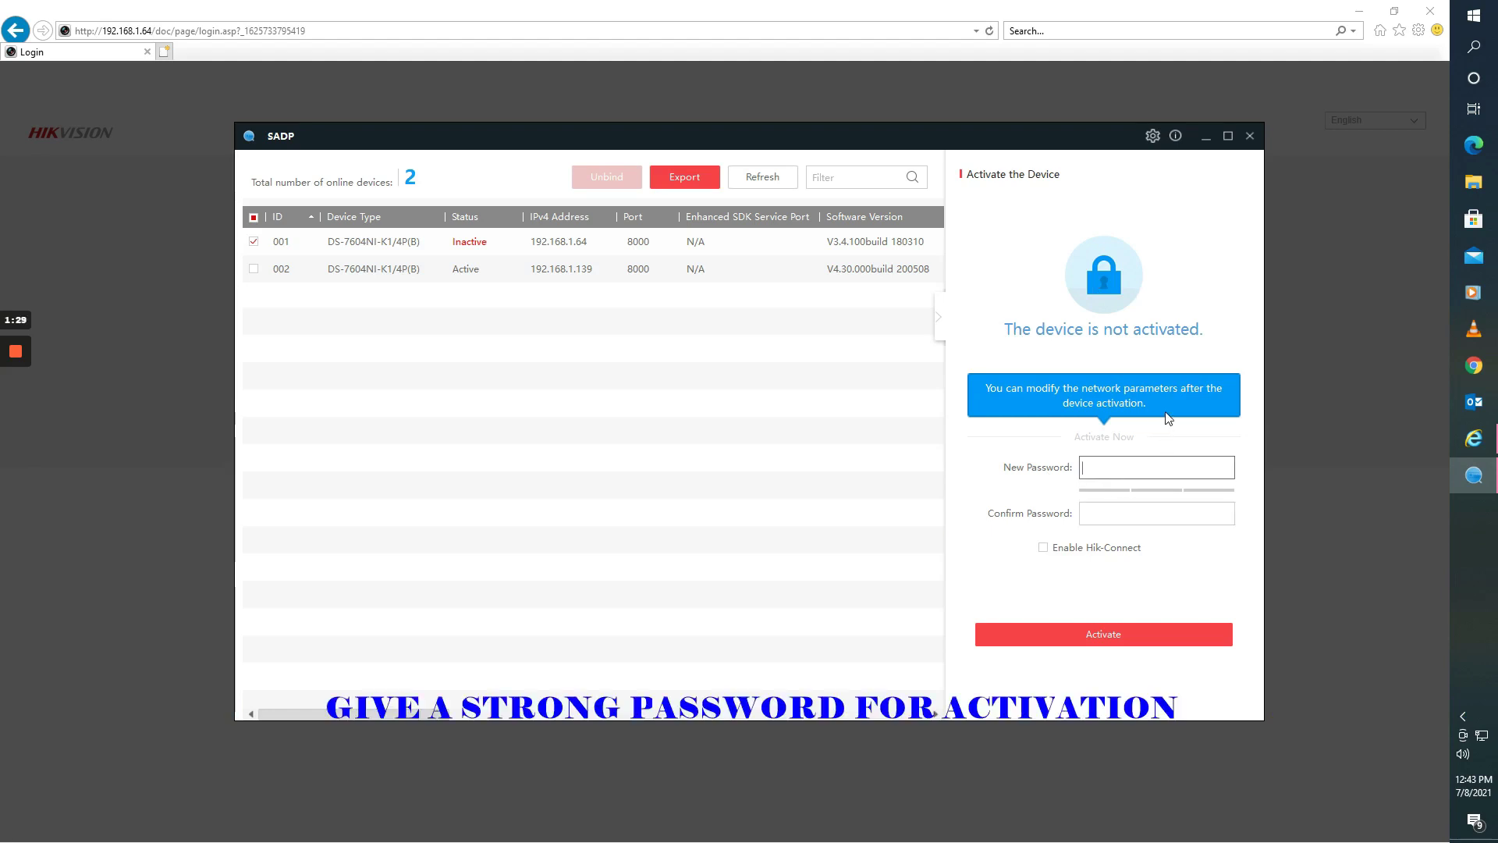
pyautogui.write('***')
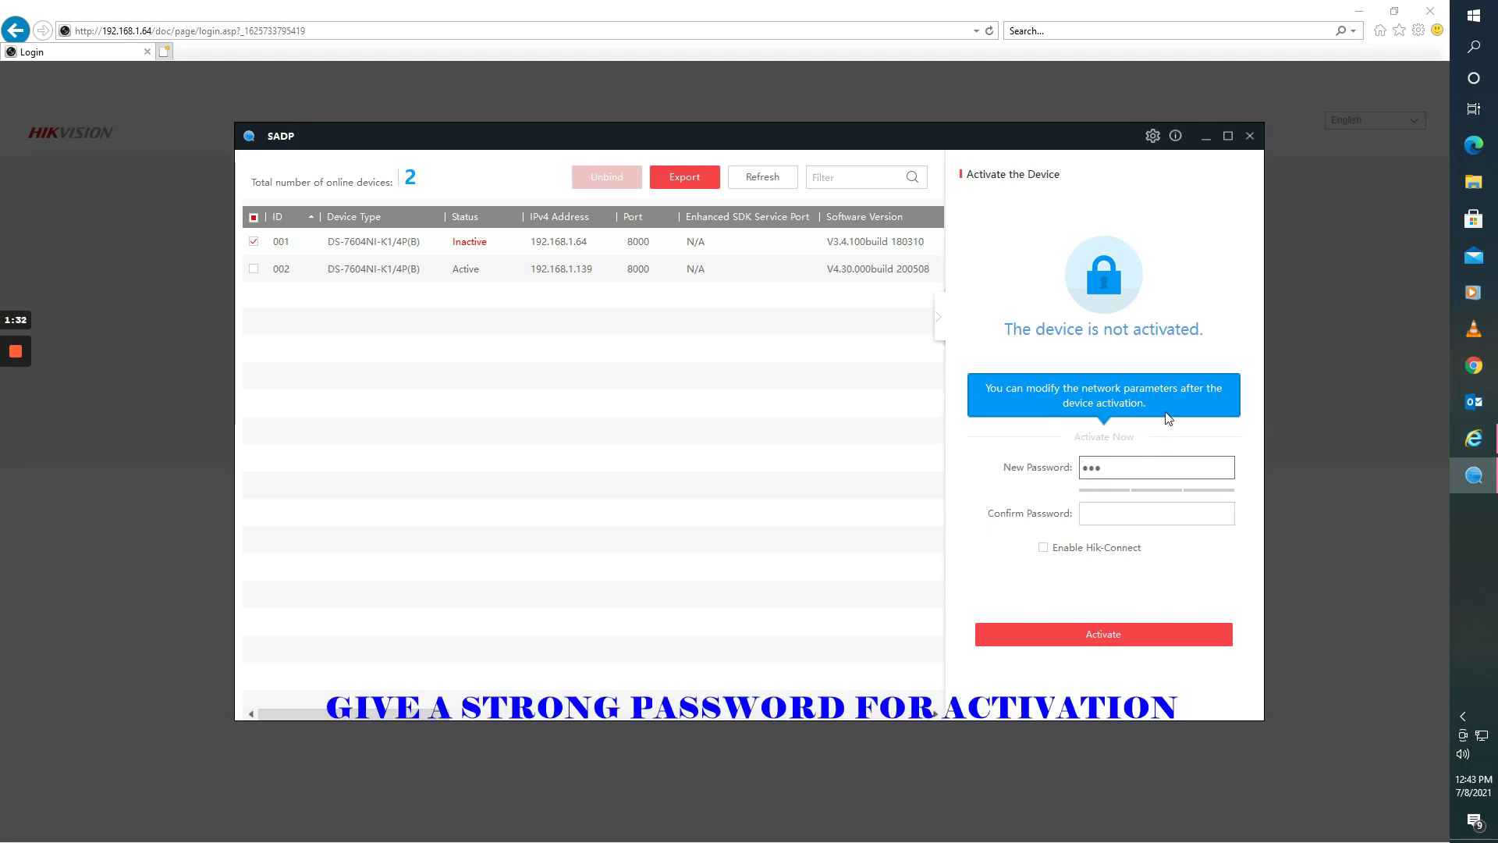
pyautogui.write('*****')
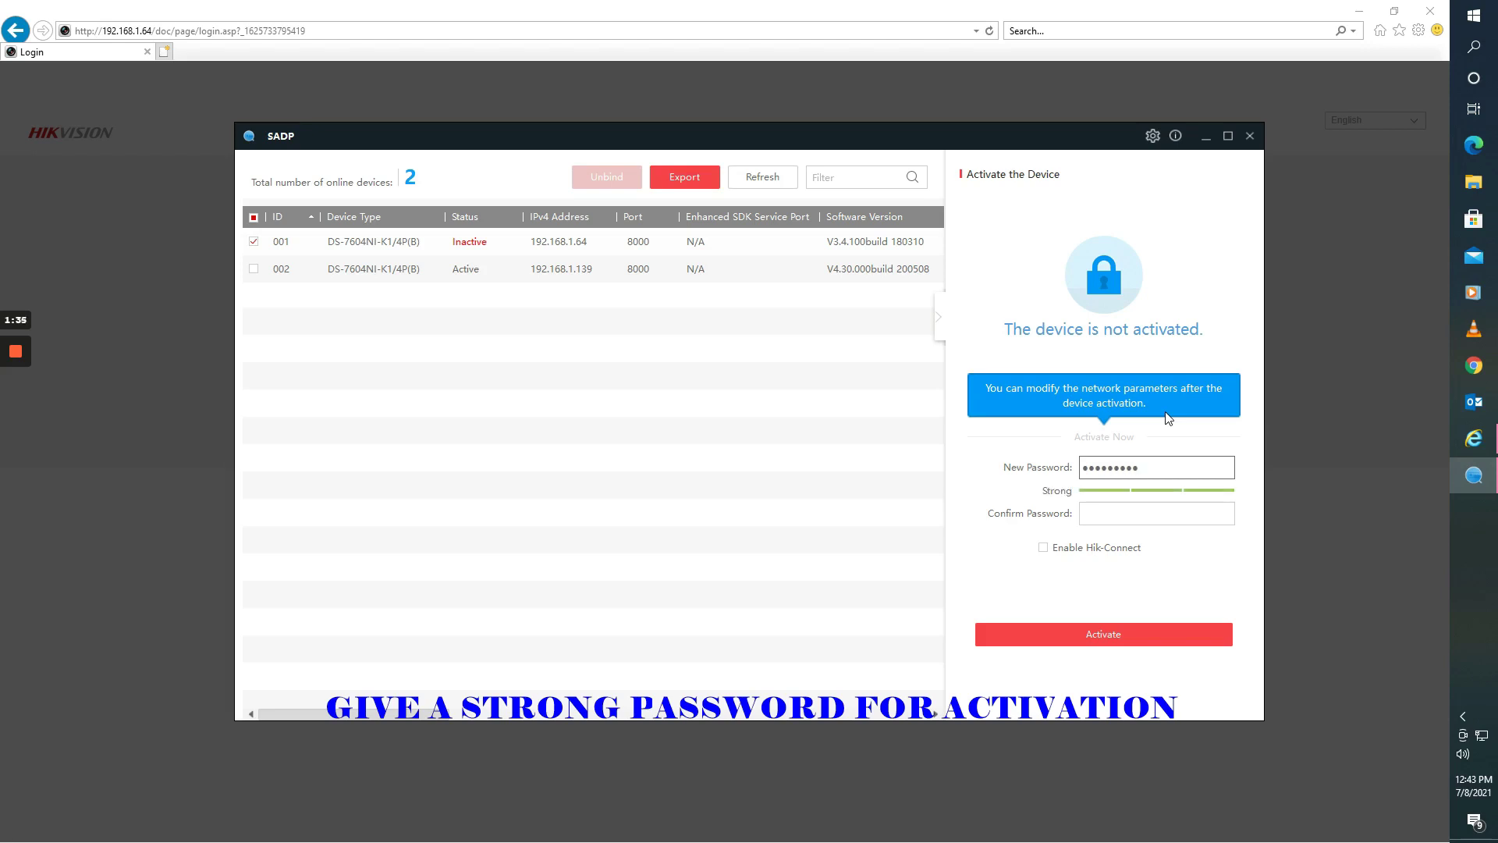
pyautogui.press('Tab')
pyautogui.write('***')
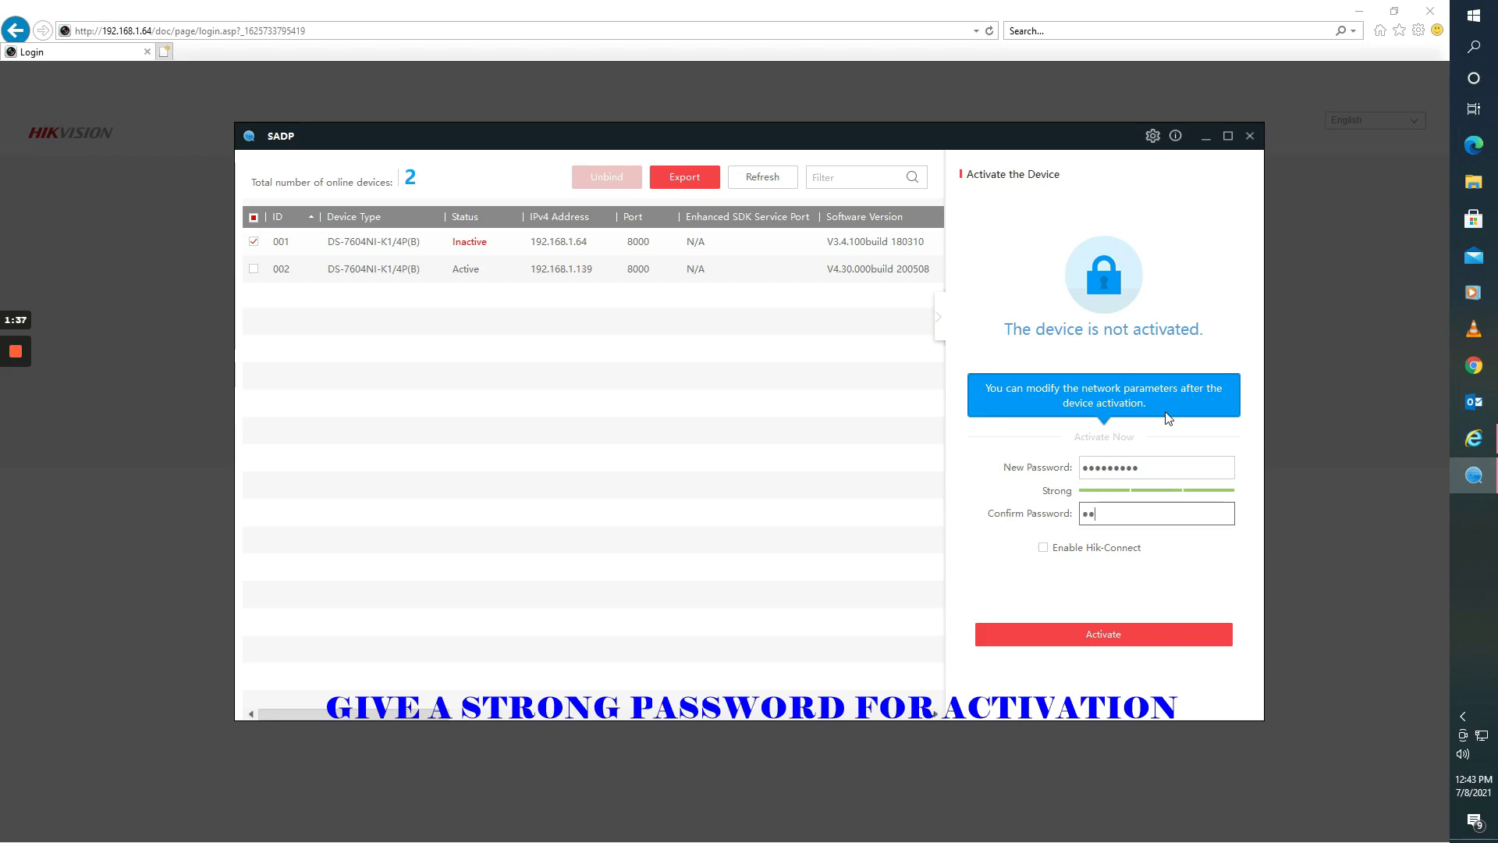
pyautogui.write('******')
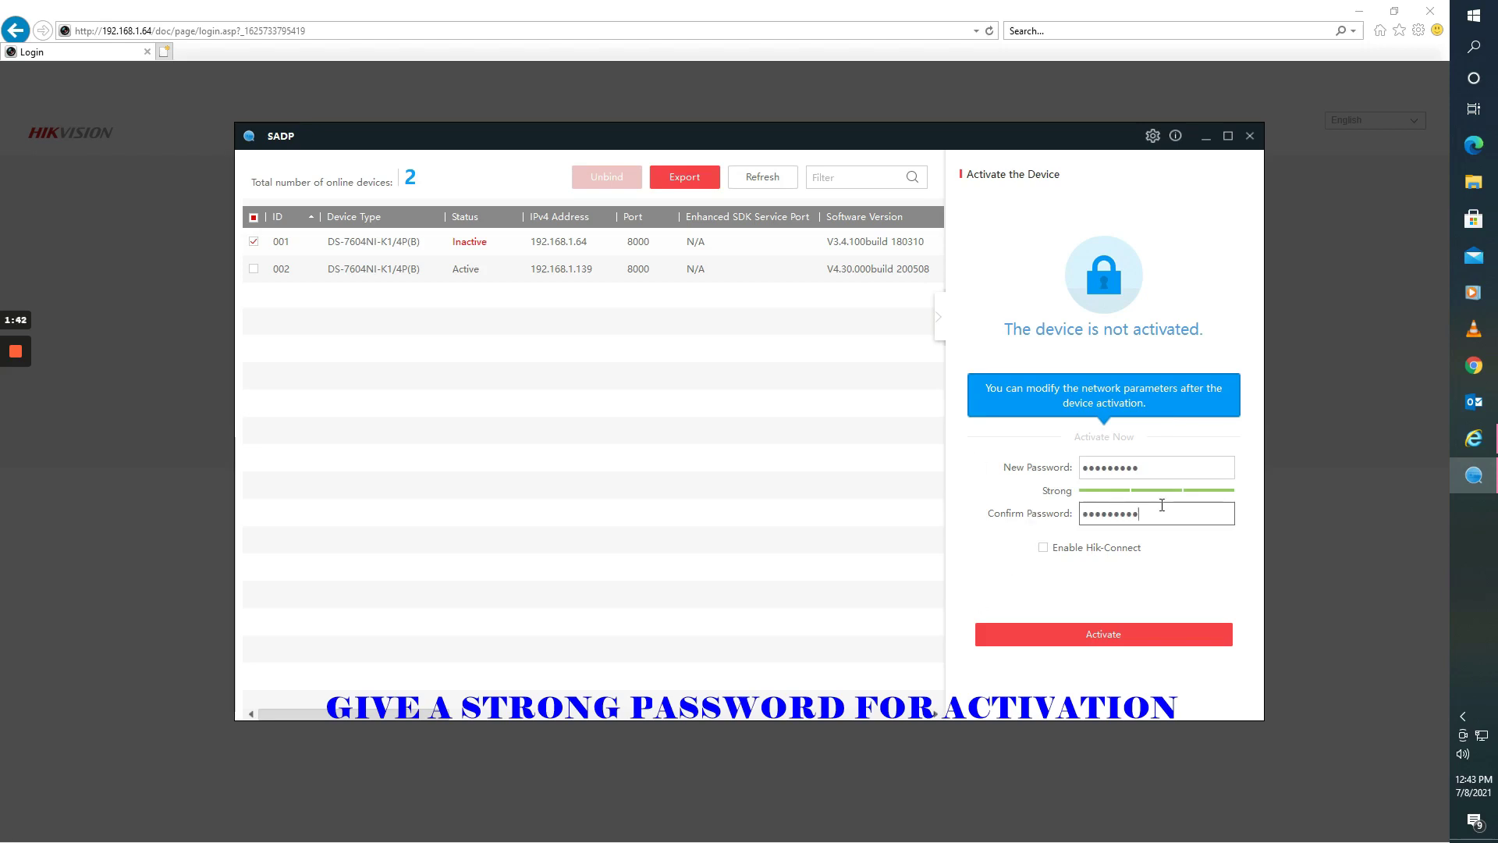
pyautogui.click(1087, 636)
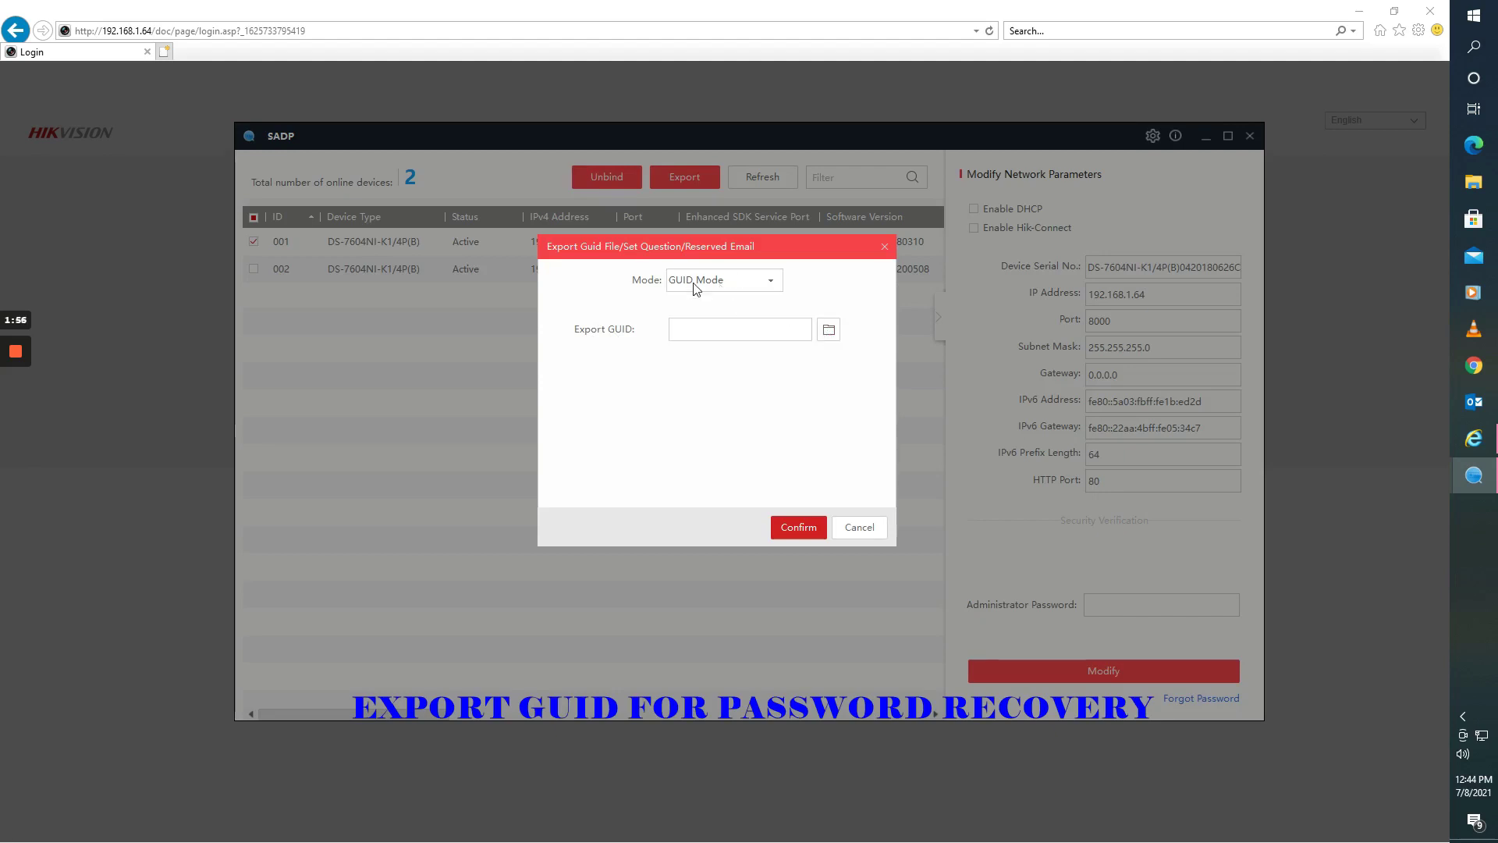
# - Export the device's GUID file for password recovery to the Desktop folder and close the export dialog
pyautogui.click(828, 330)
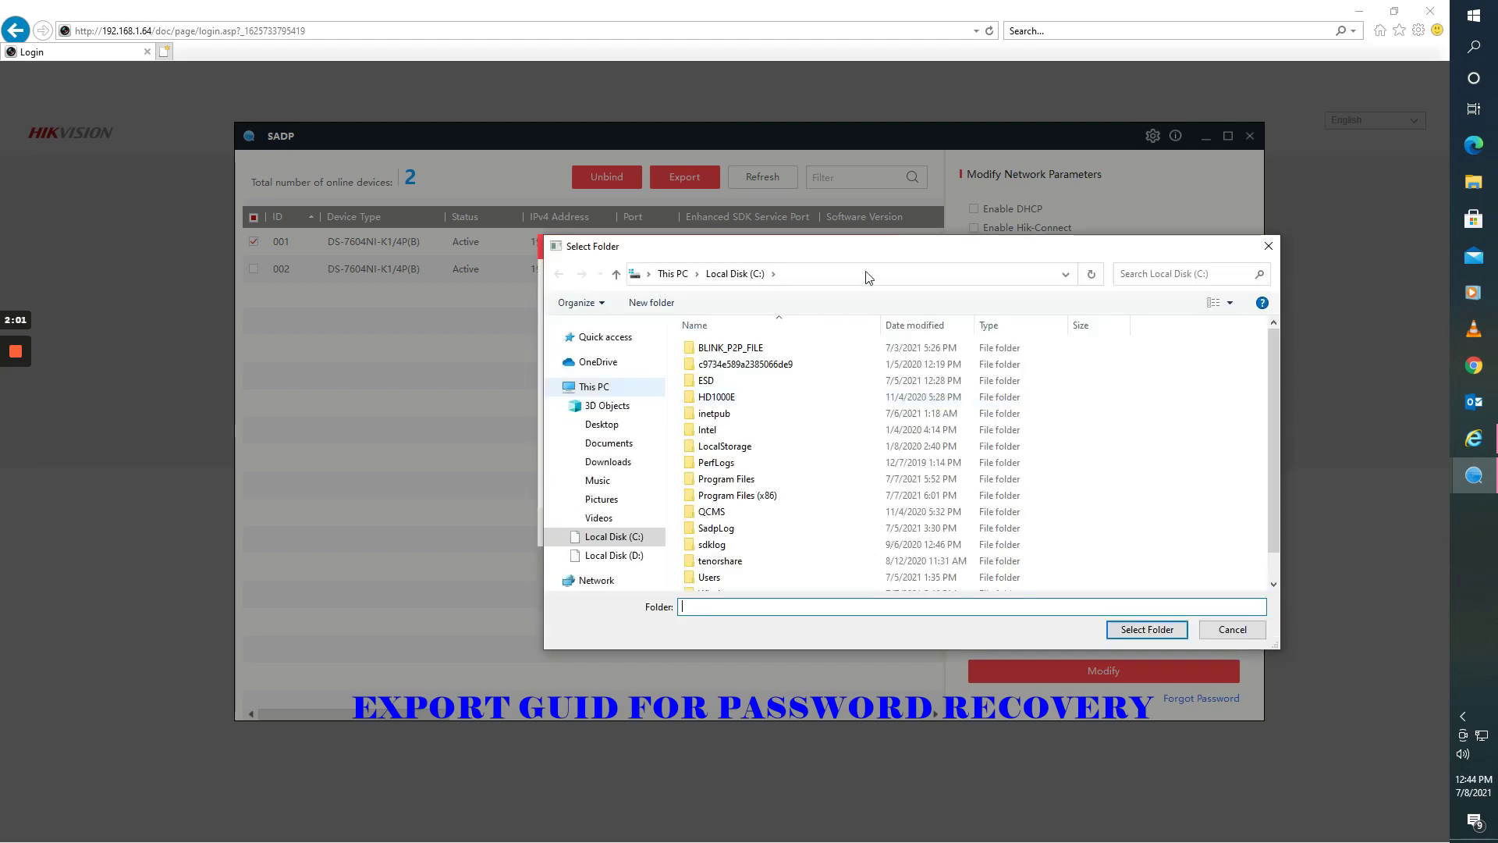
pyautogui.click(616, 428)
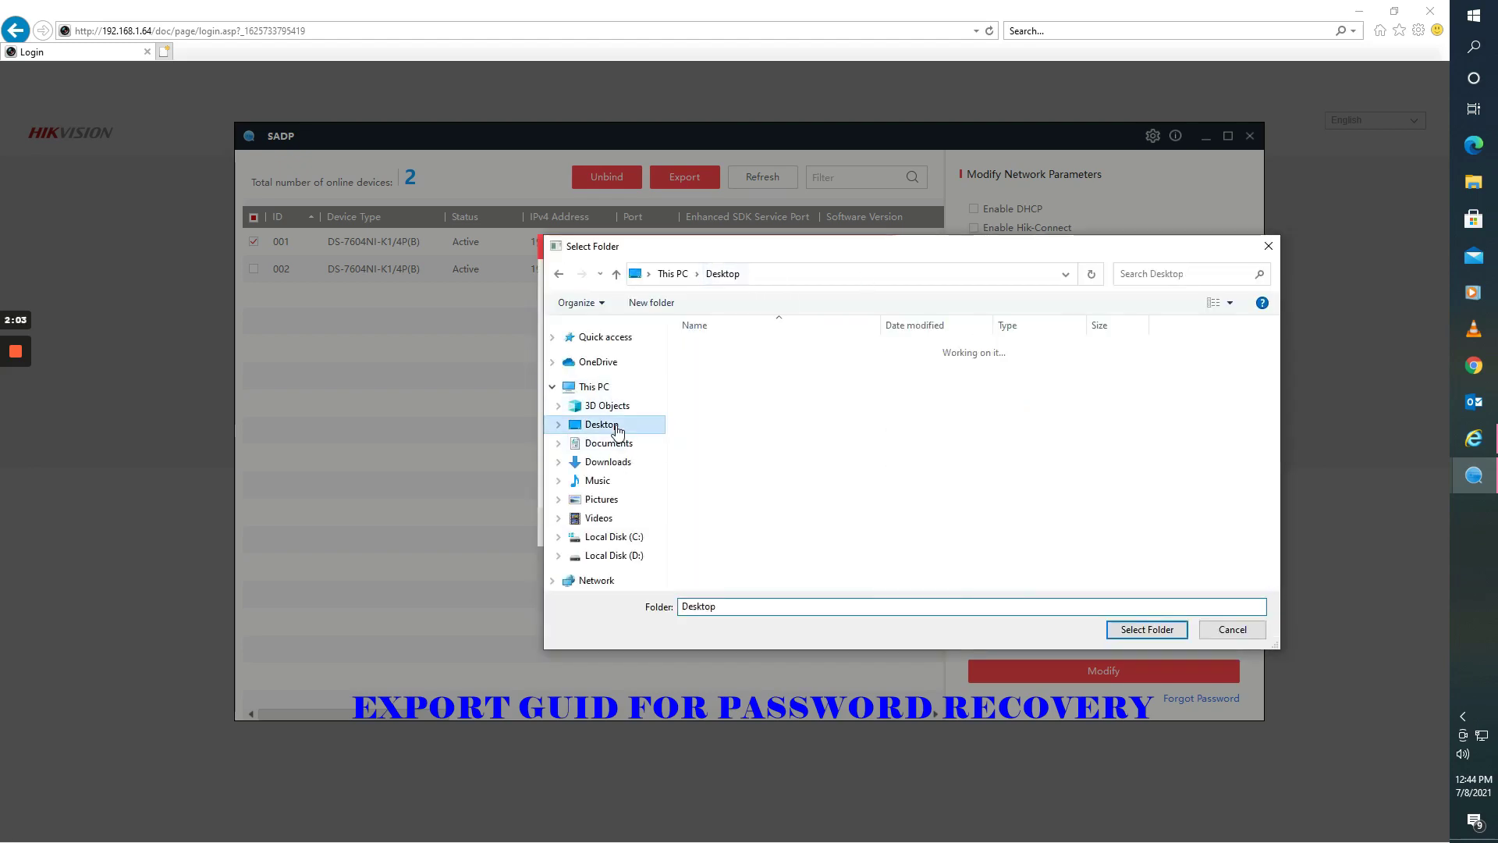
pyautogui.click(1137, 633)
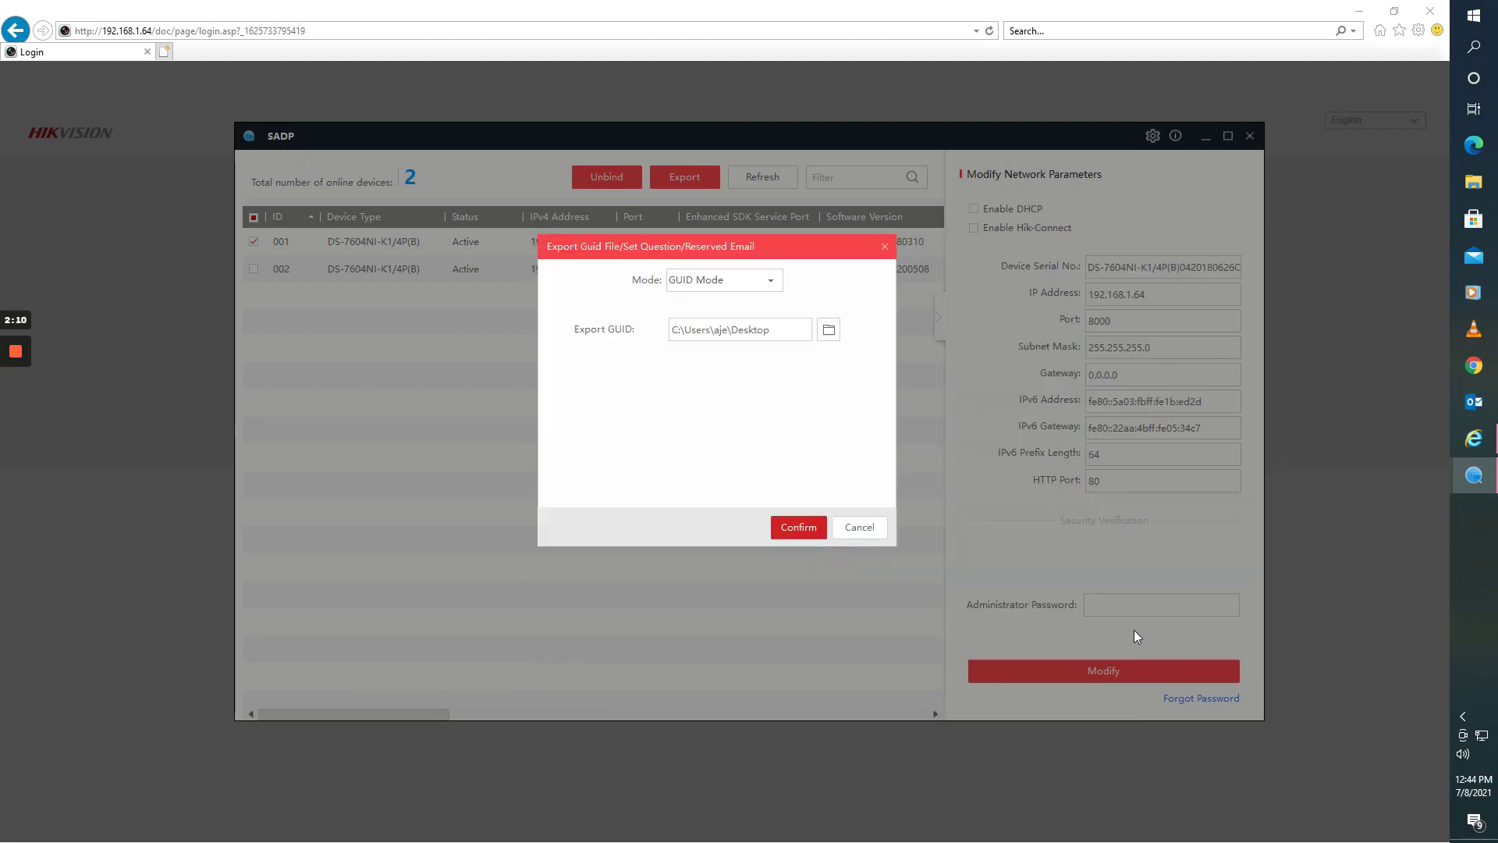
pyautogui.click(796, 530)
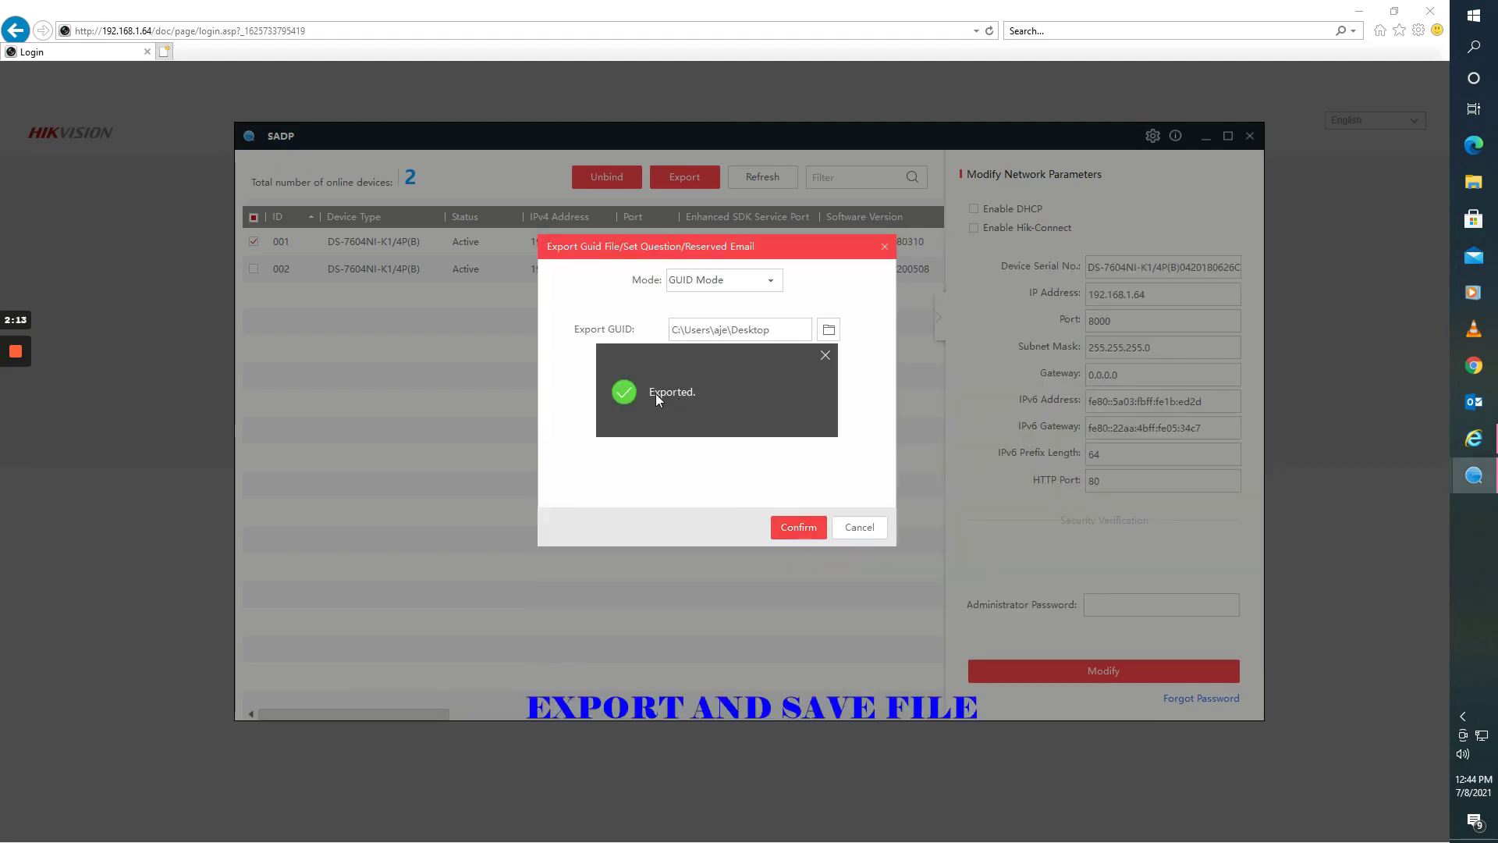
pyautogui.click(824, 357)
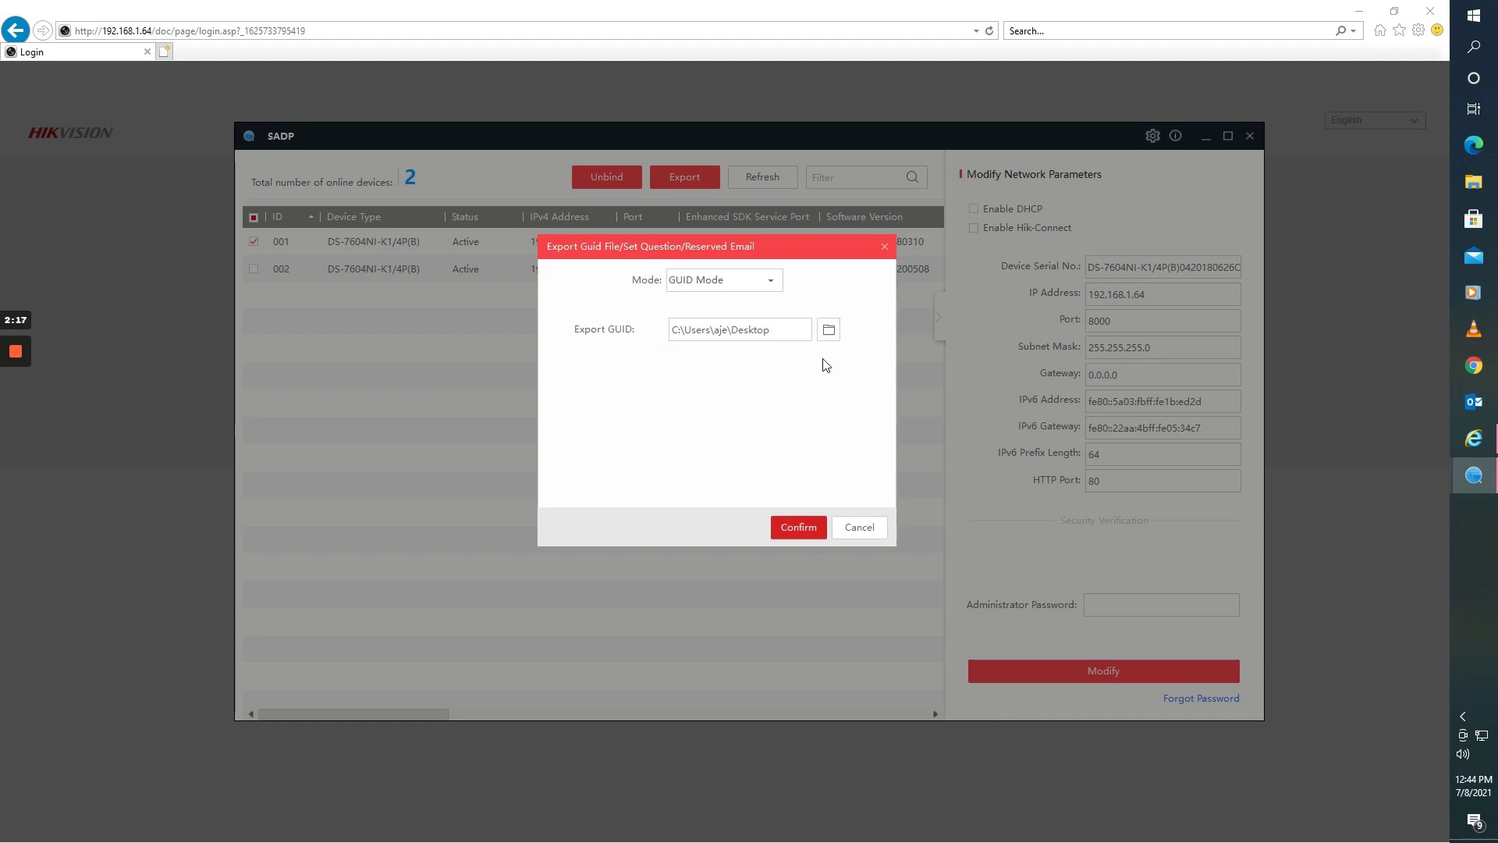
pyautogui.click(859, 527)
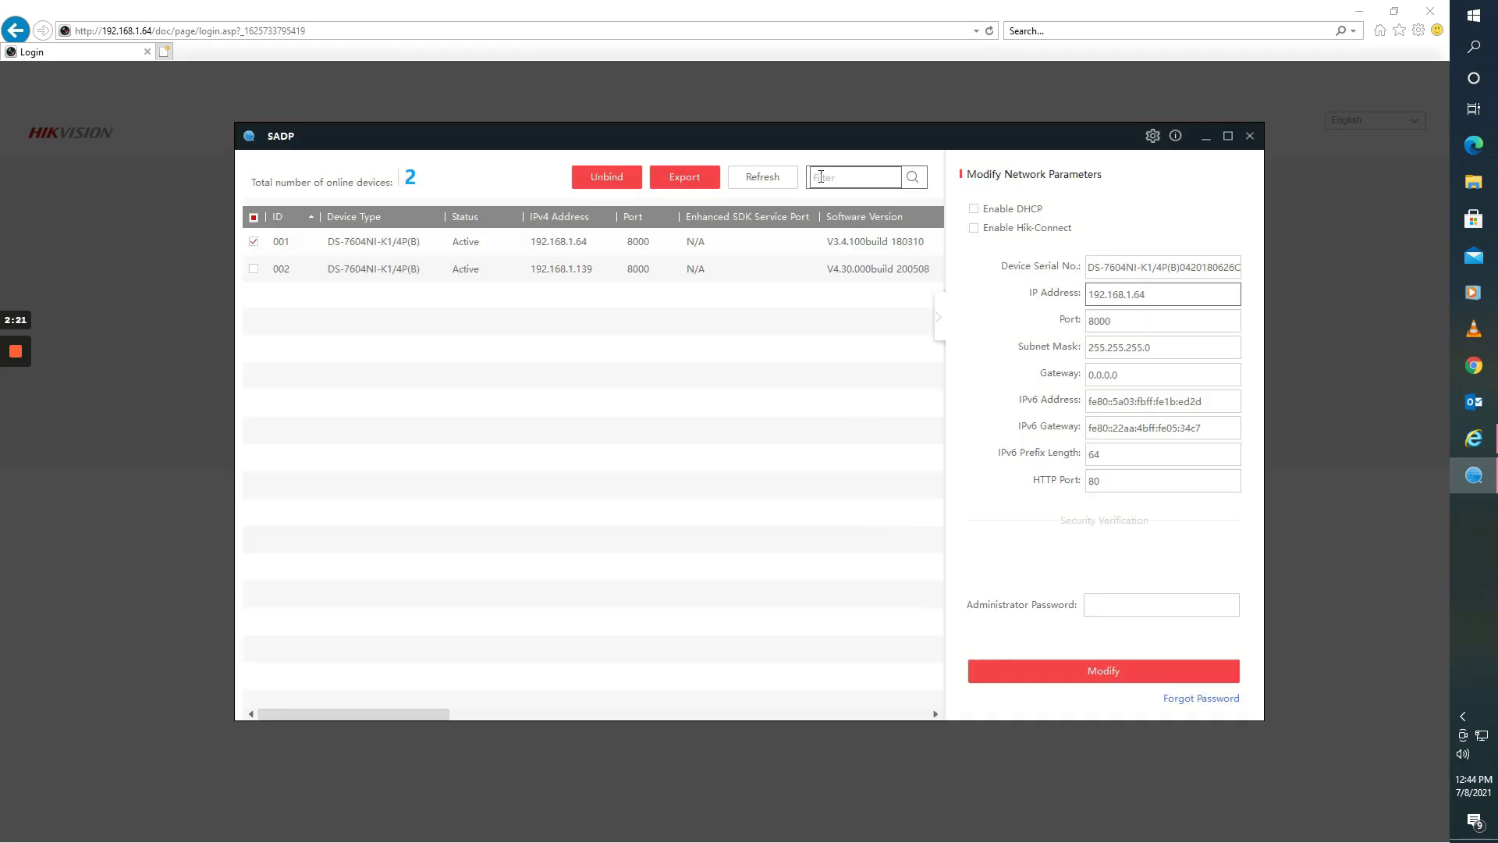
# - Refresh the SADP device list and return to Internet Explorer to try to confirm the Activation dialog with its fields empty
pyautogui.click(783, 180)
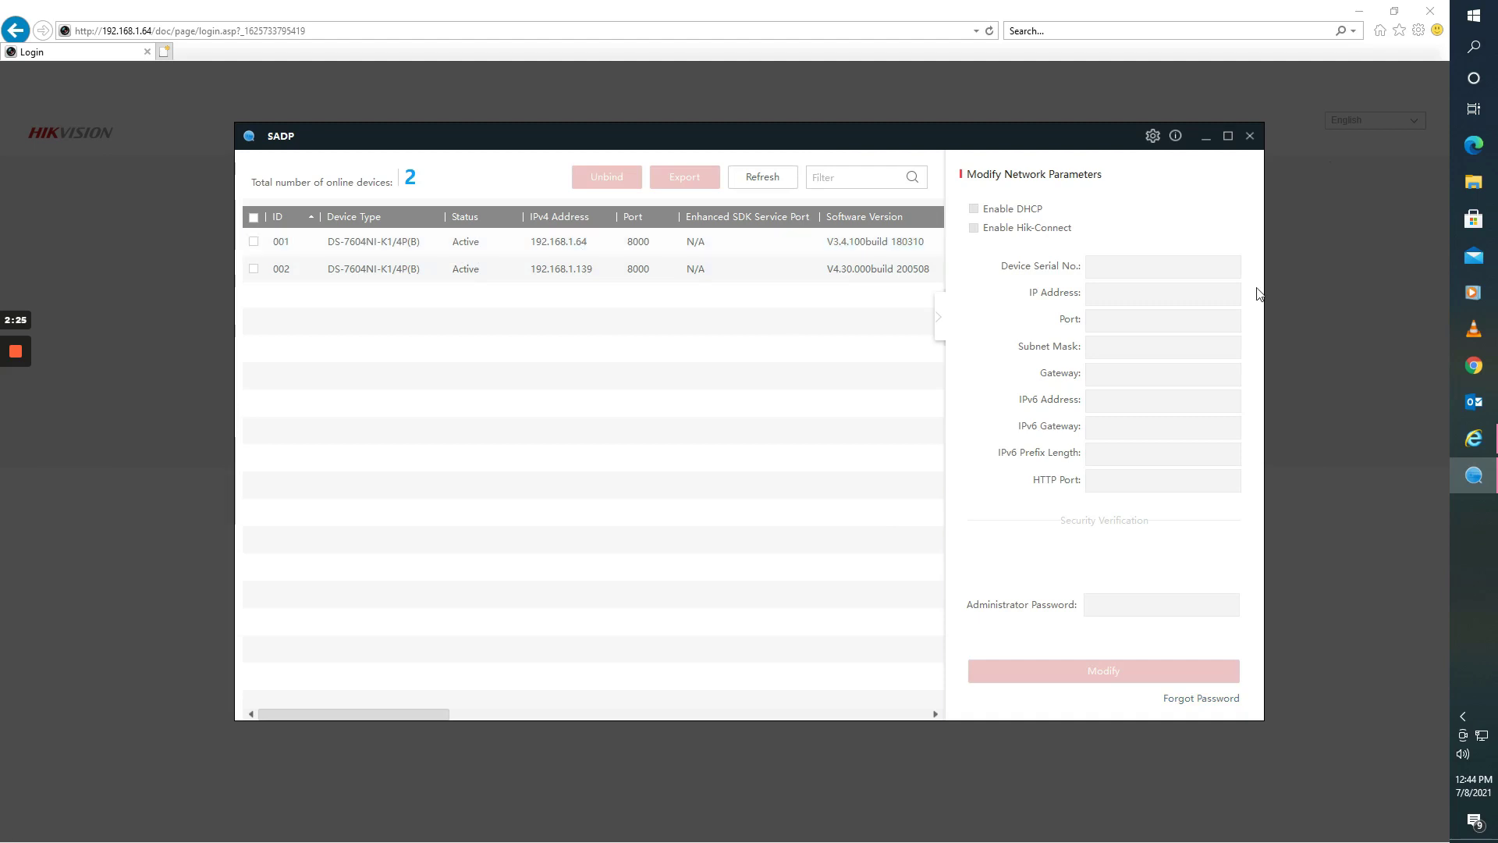
pyautogui.click(1206, 138)
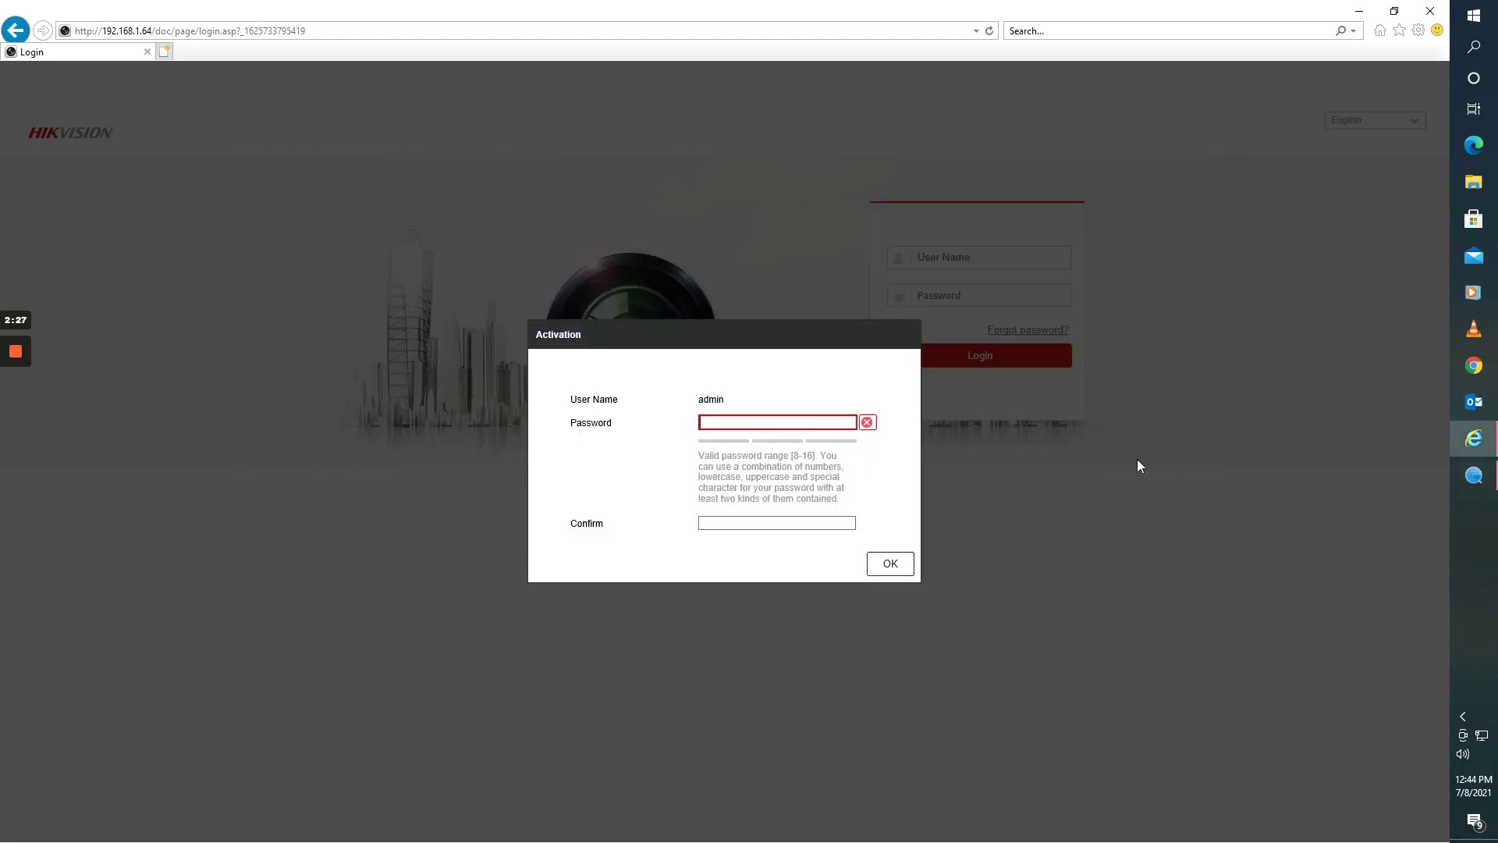
pyautogui.click(892, 559)
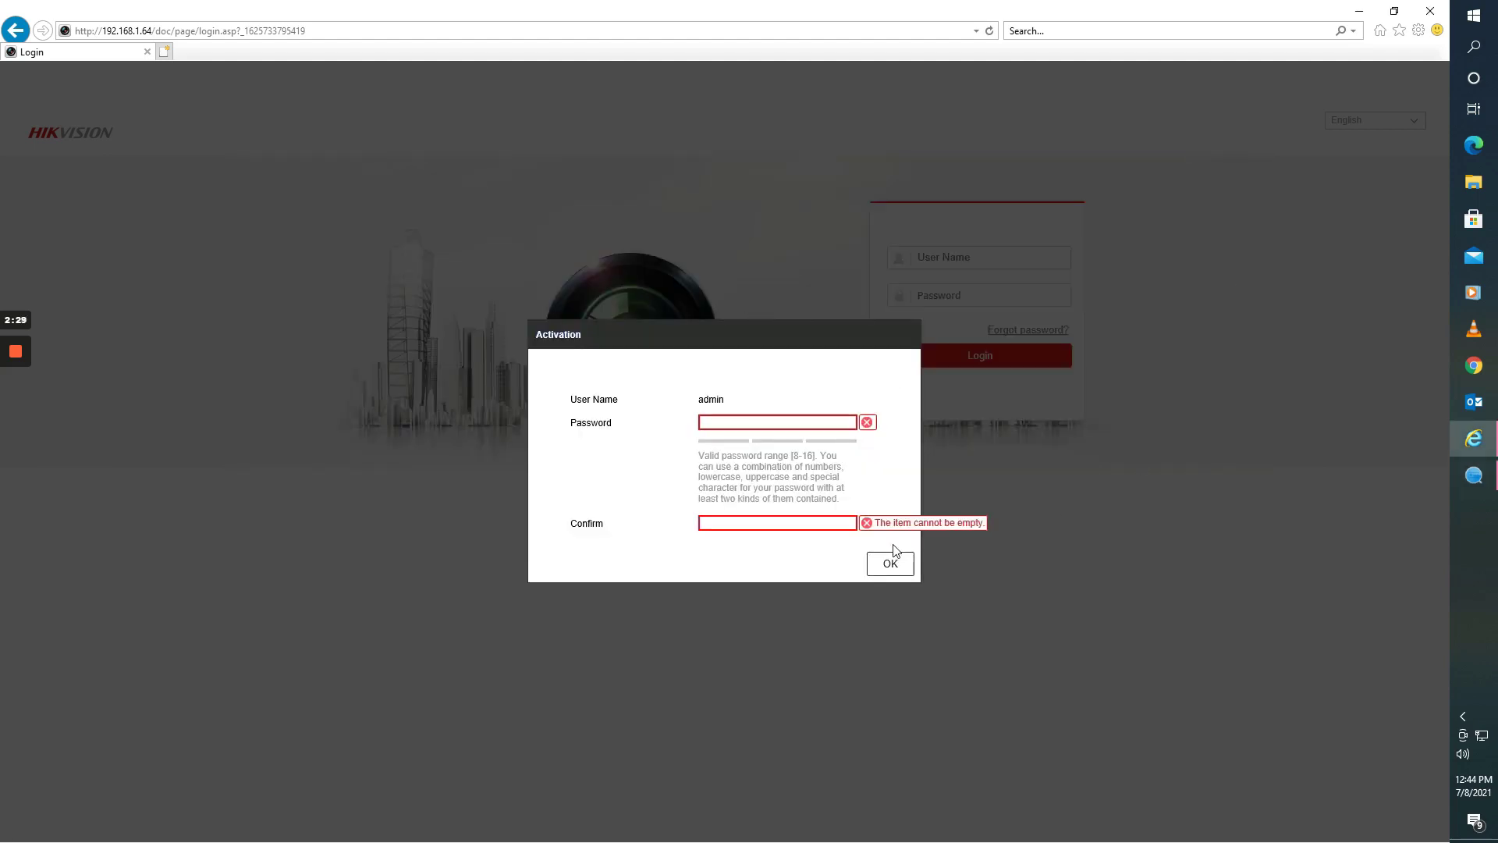
pyautogui.click(893, 560)
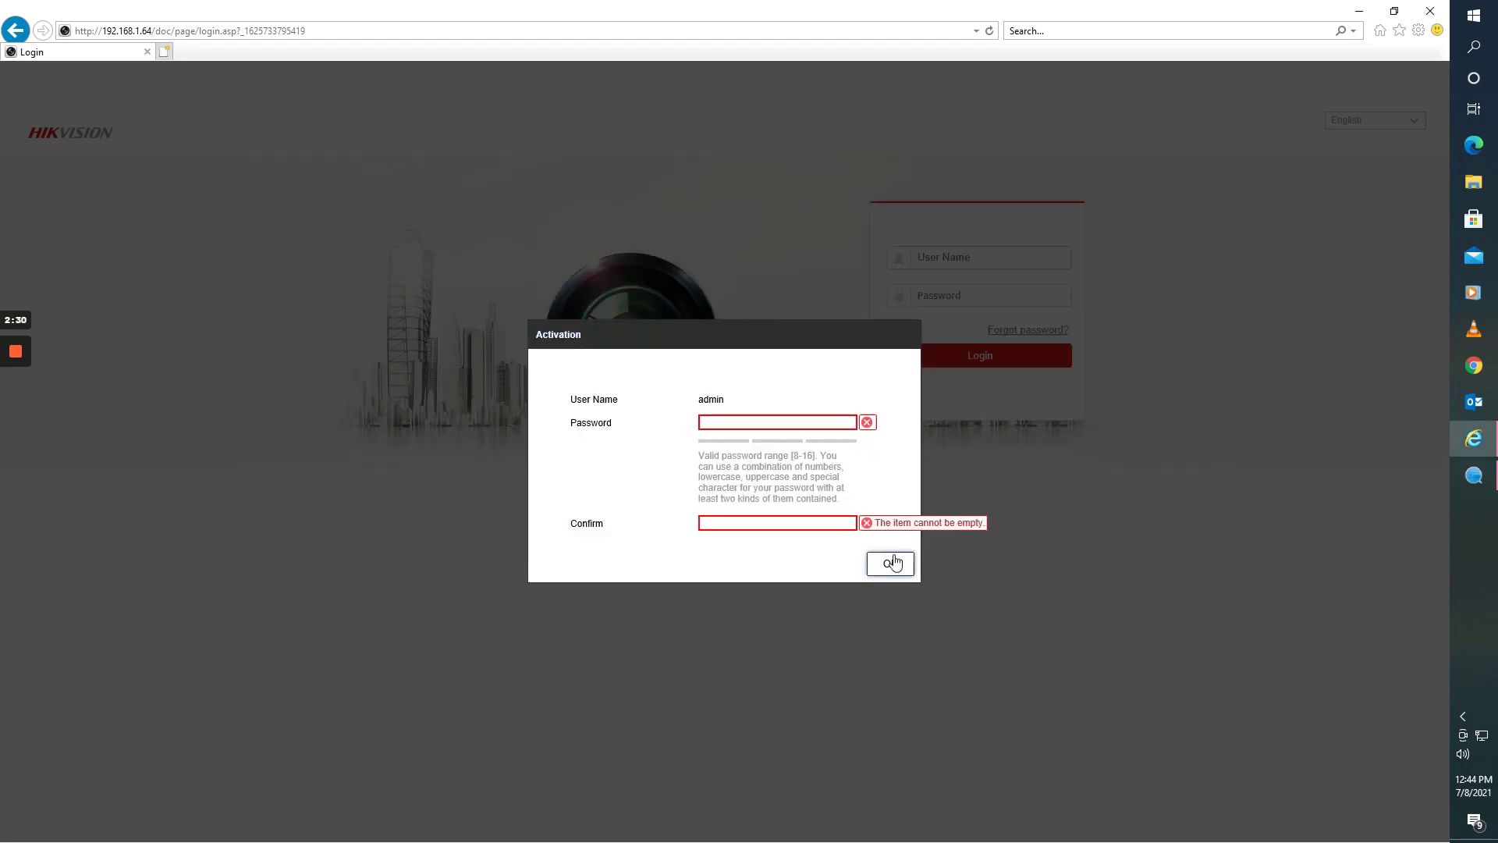
pyautogui.click(314, 31)
pyautogui.moveTo(324, 29); pyautogui.dragTo(160, 39)
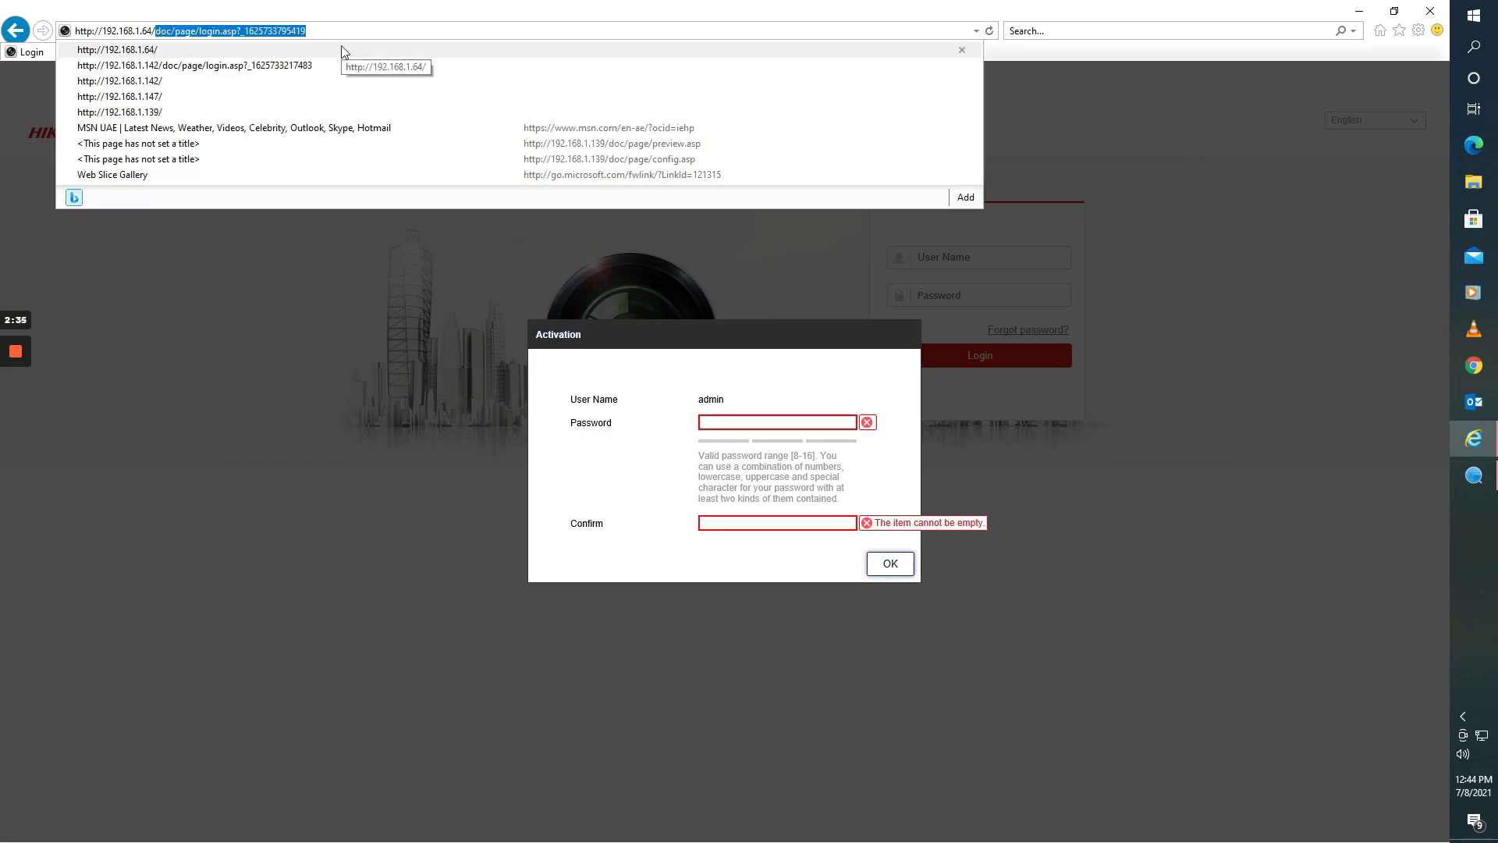
pyautogui.press('BackSpace')
pyautogui.press('BackSpace')
pyautogui.press('BackSpace')
pyautogui.press('Return')
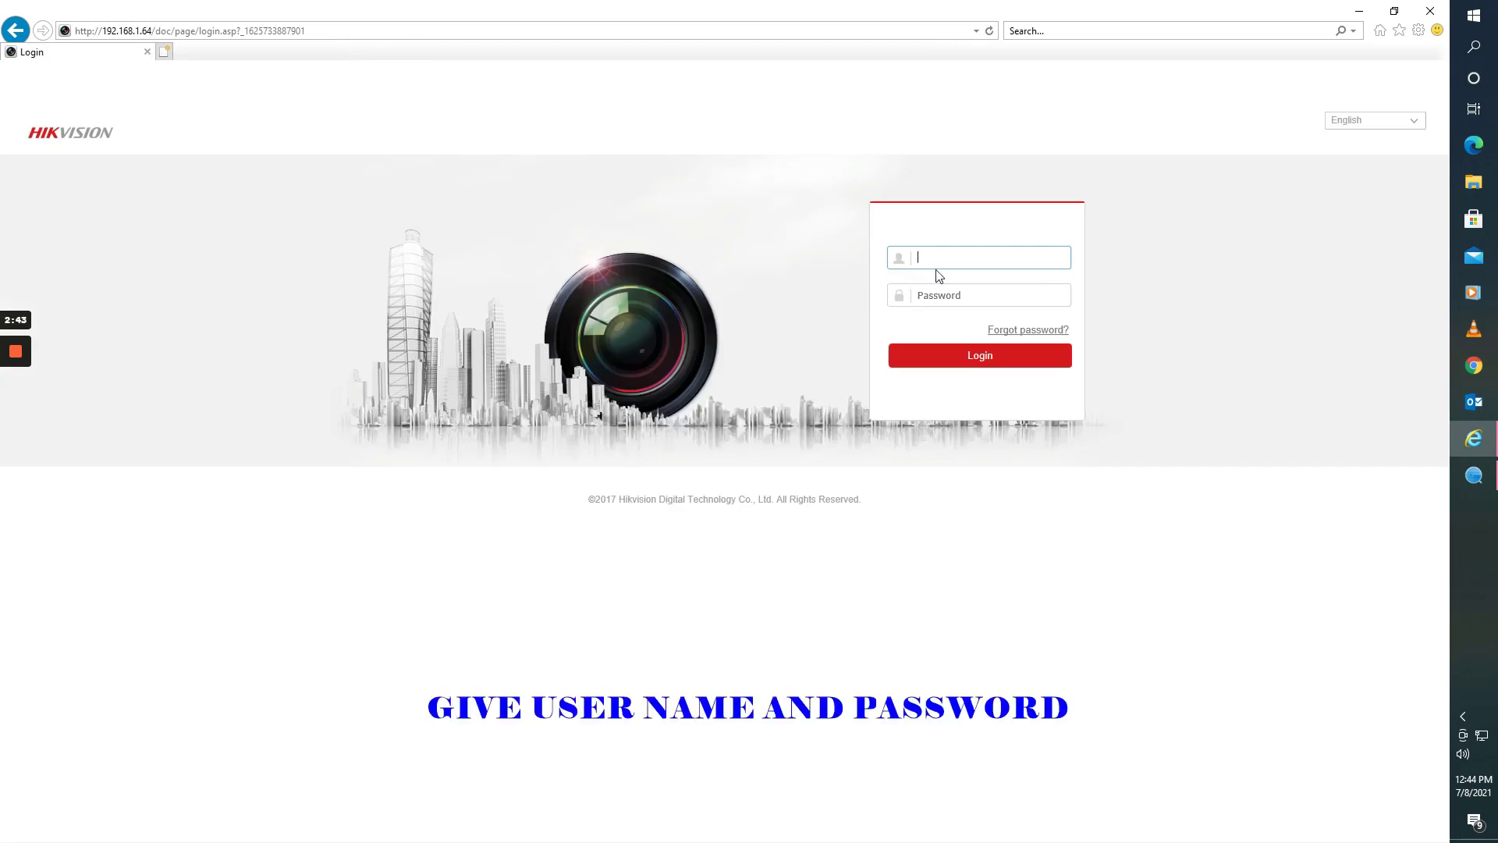
# - Log in to the recorder as admin with the account password and open its Configuration page
pyautogui.write('admin')
pyautogui.press('Tab')
pyautogui.write('•••')
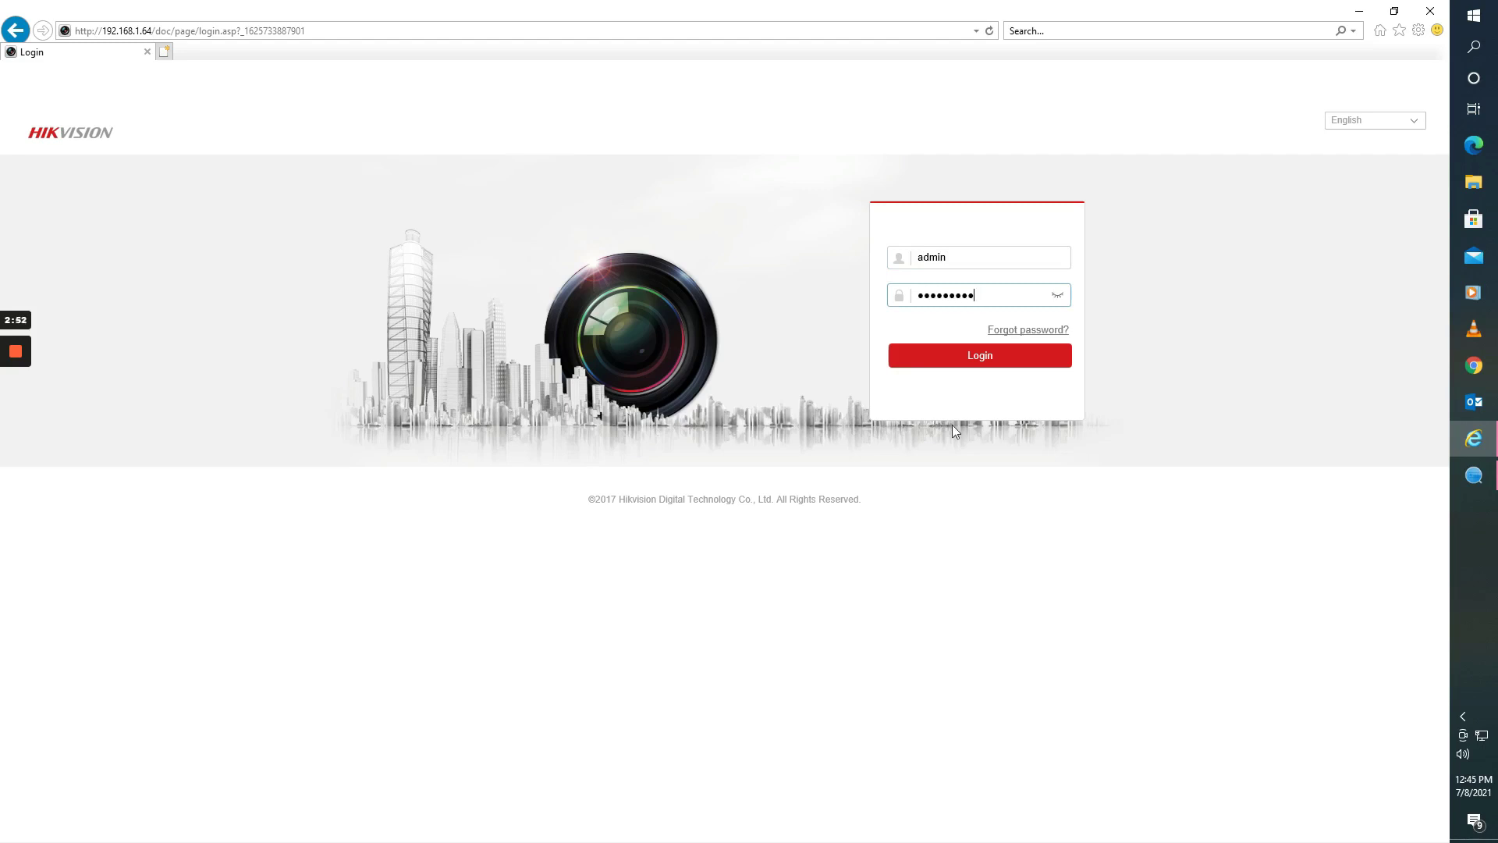
pyautogui.click(970, 364)
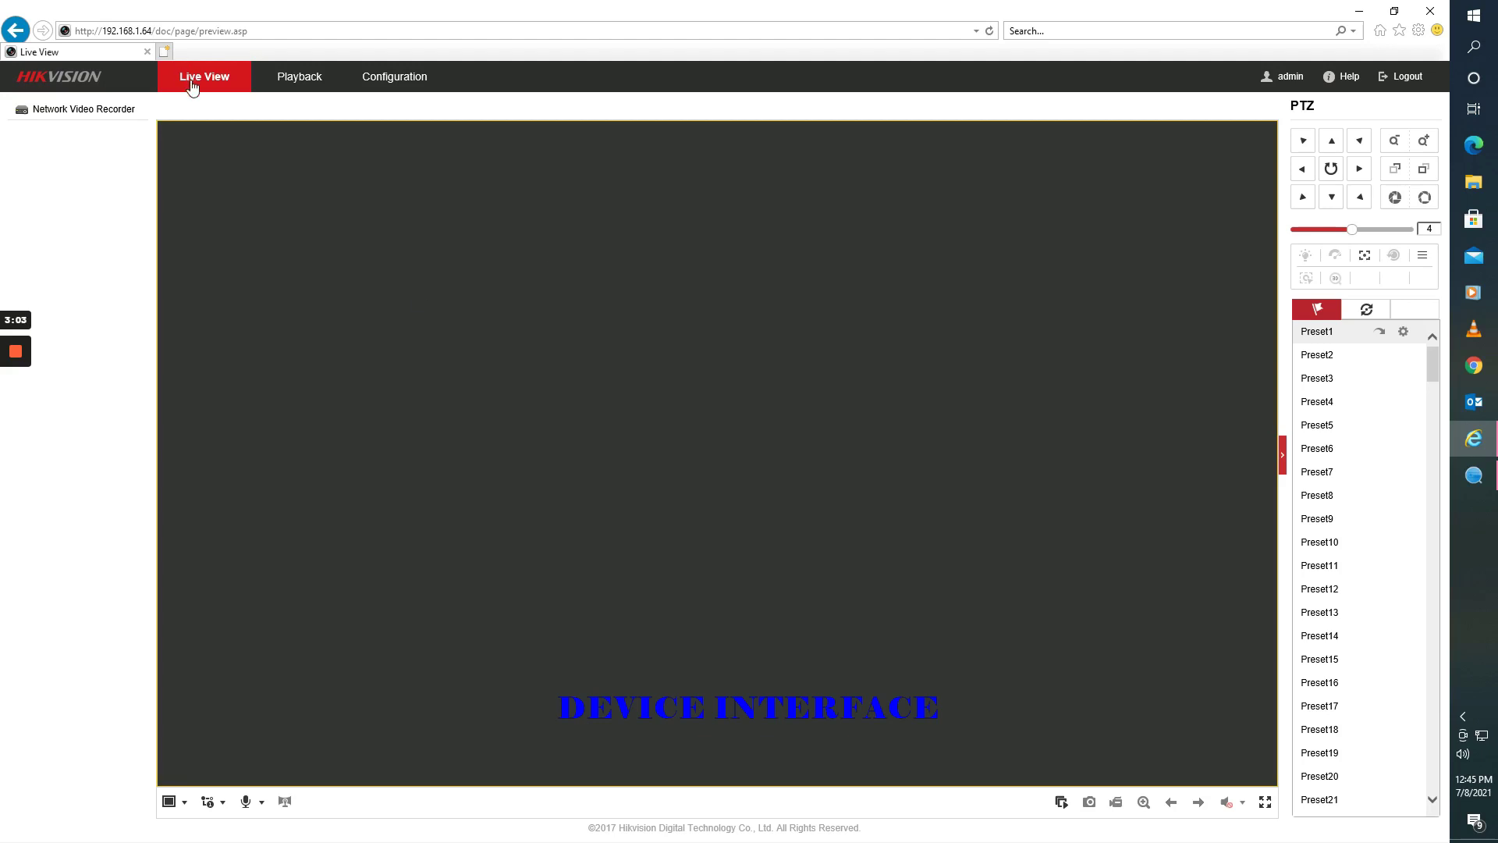
pyautogui.click(295, 82)
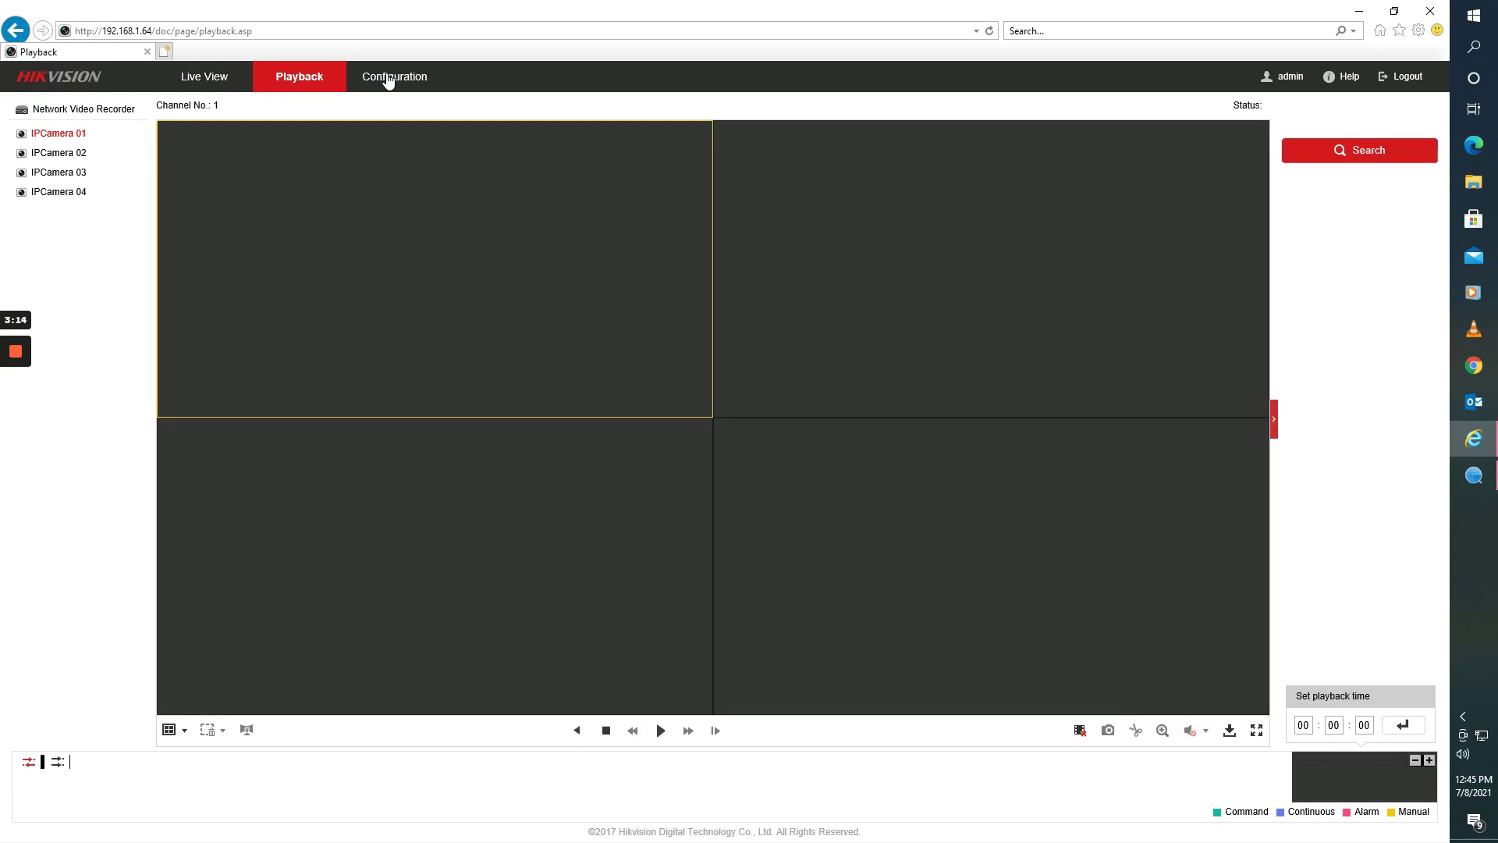
pyautogui.click(388, 80)
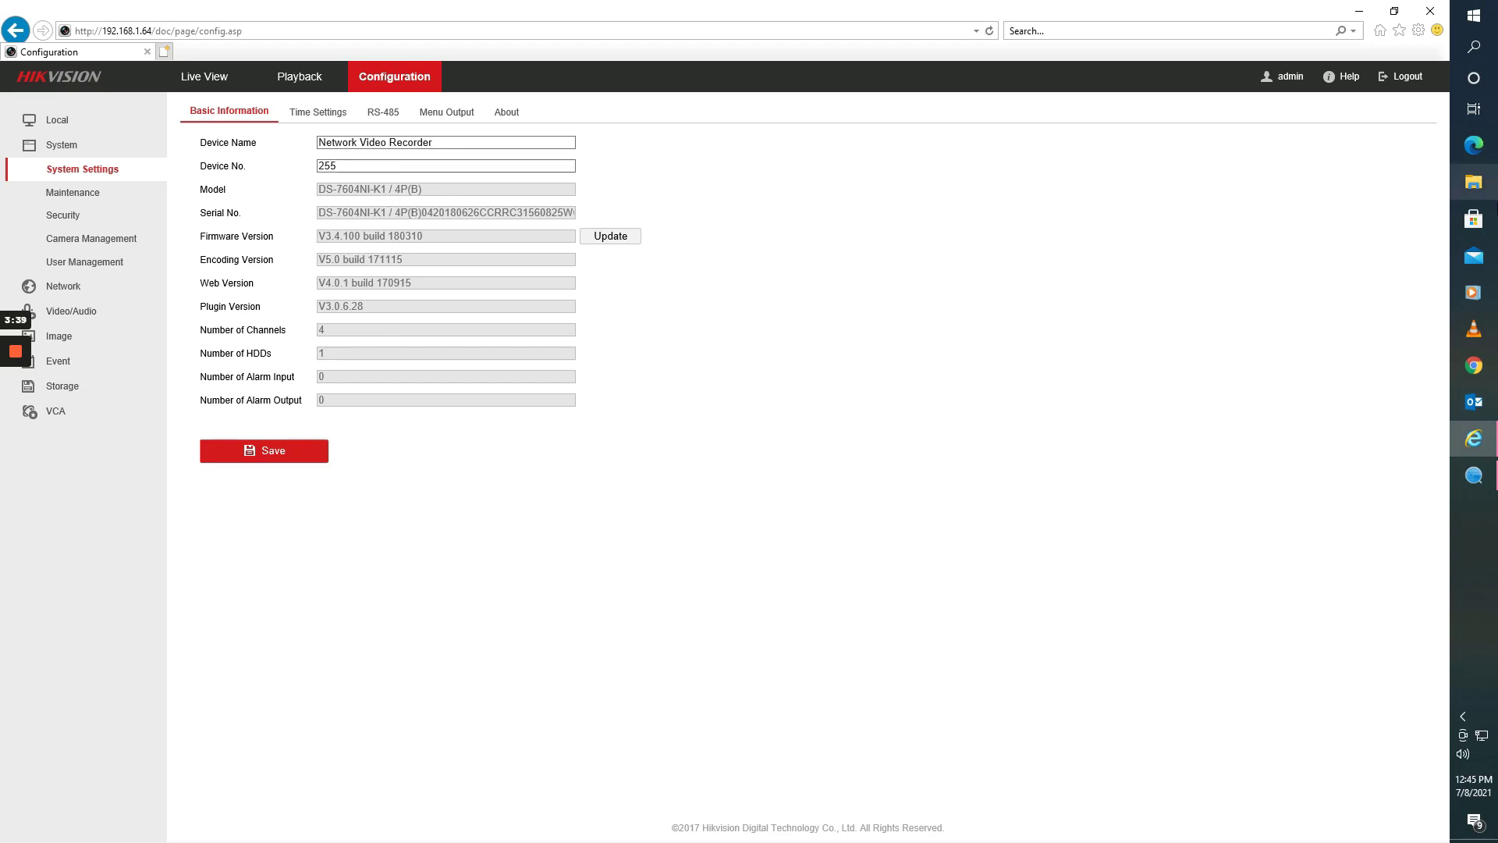
# - Switch to Chrome, open hikvision.com, and place the browser window so the recorder's model number stays visible
pyautogui.click(1478, 367)
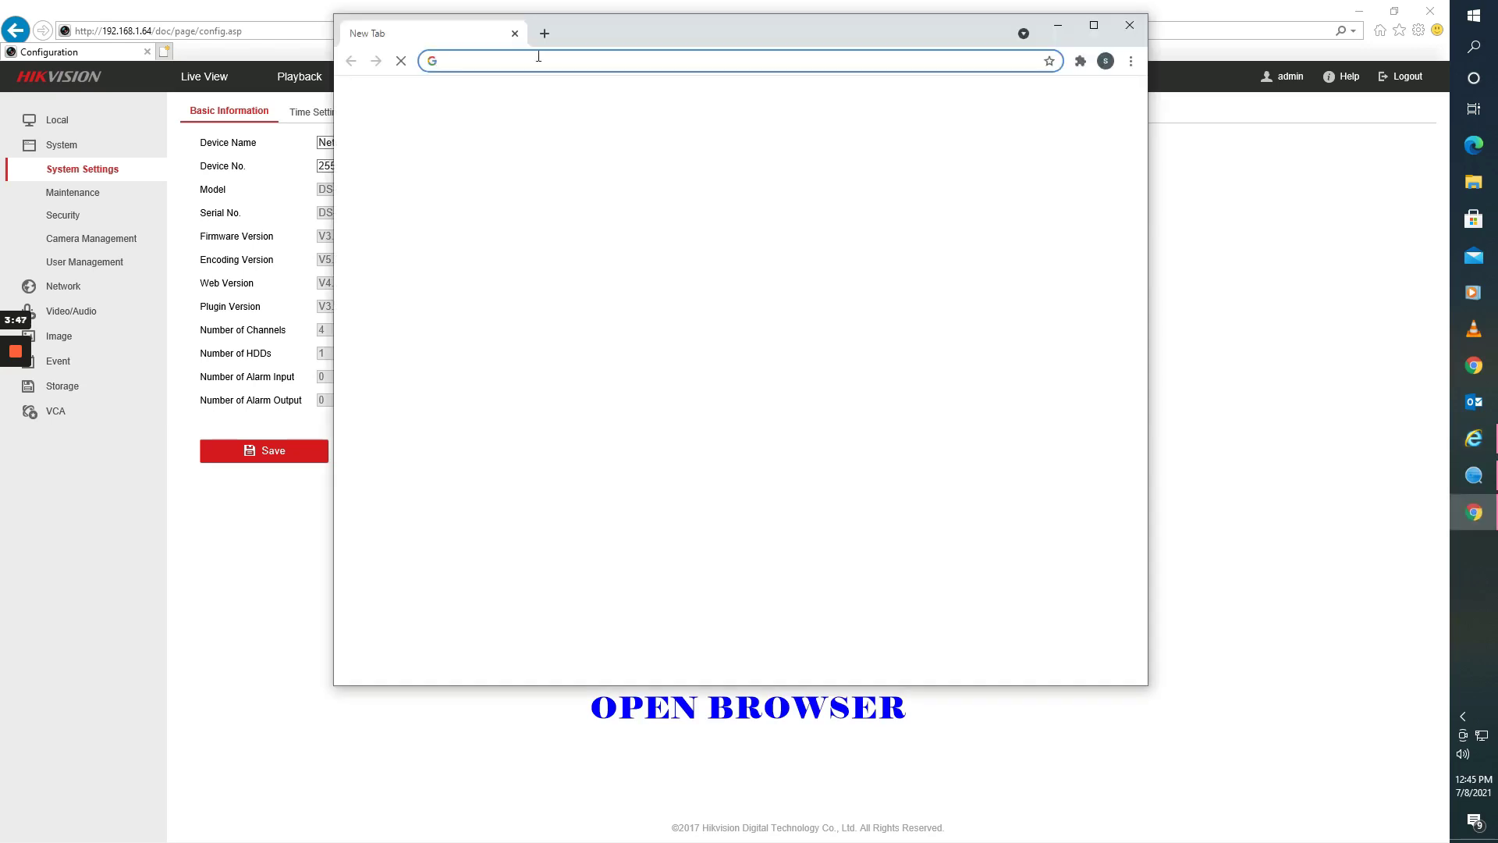
pyautogui.click(533, 60)
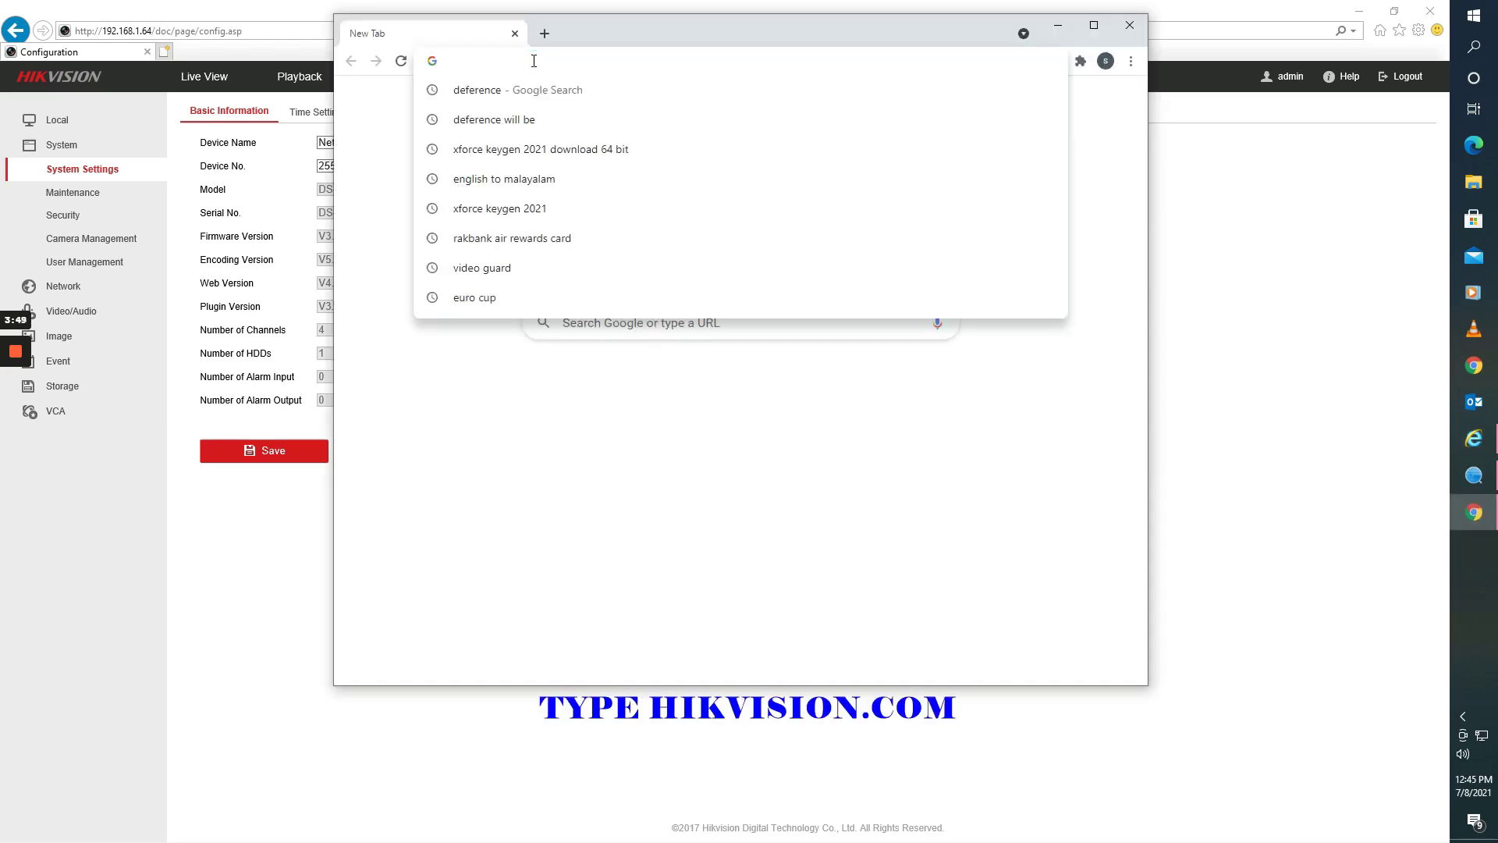
pyautogui.write('hikvi')
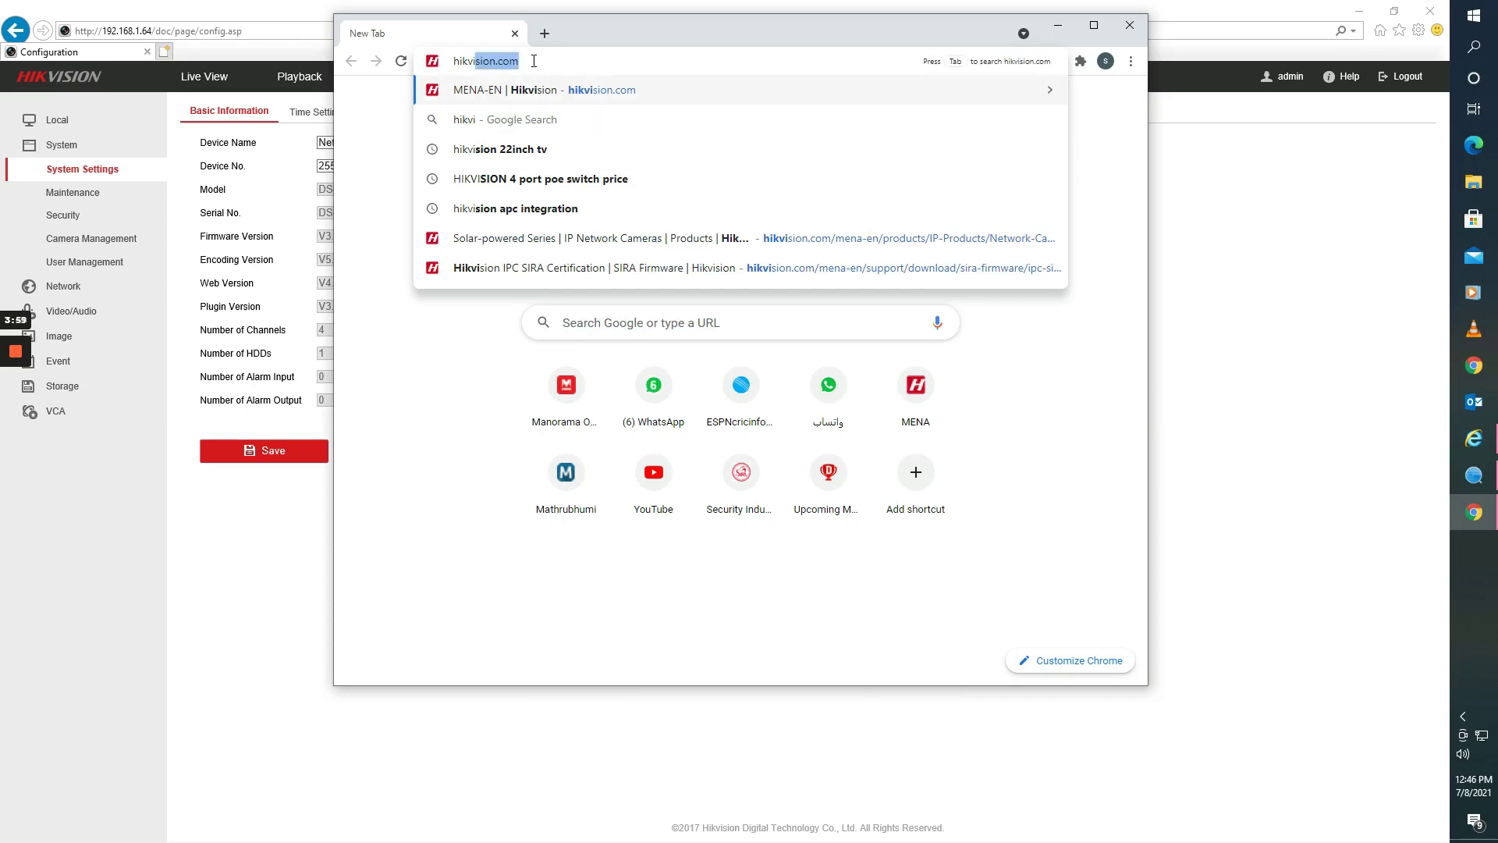
pyautogui.press('Return')
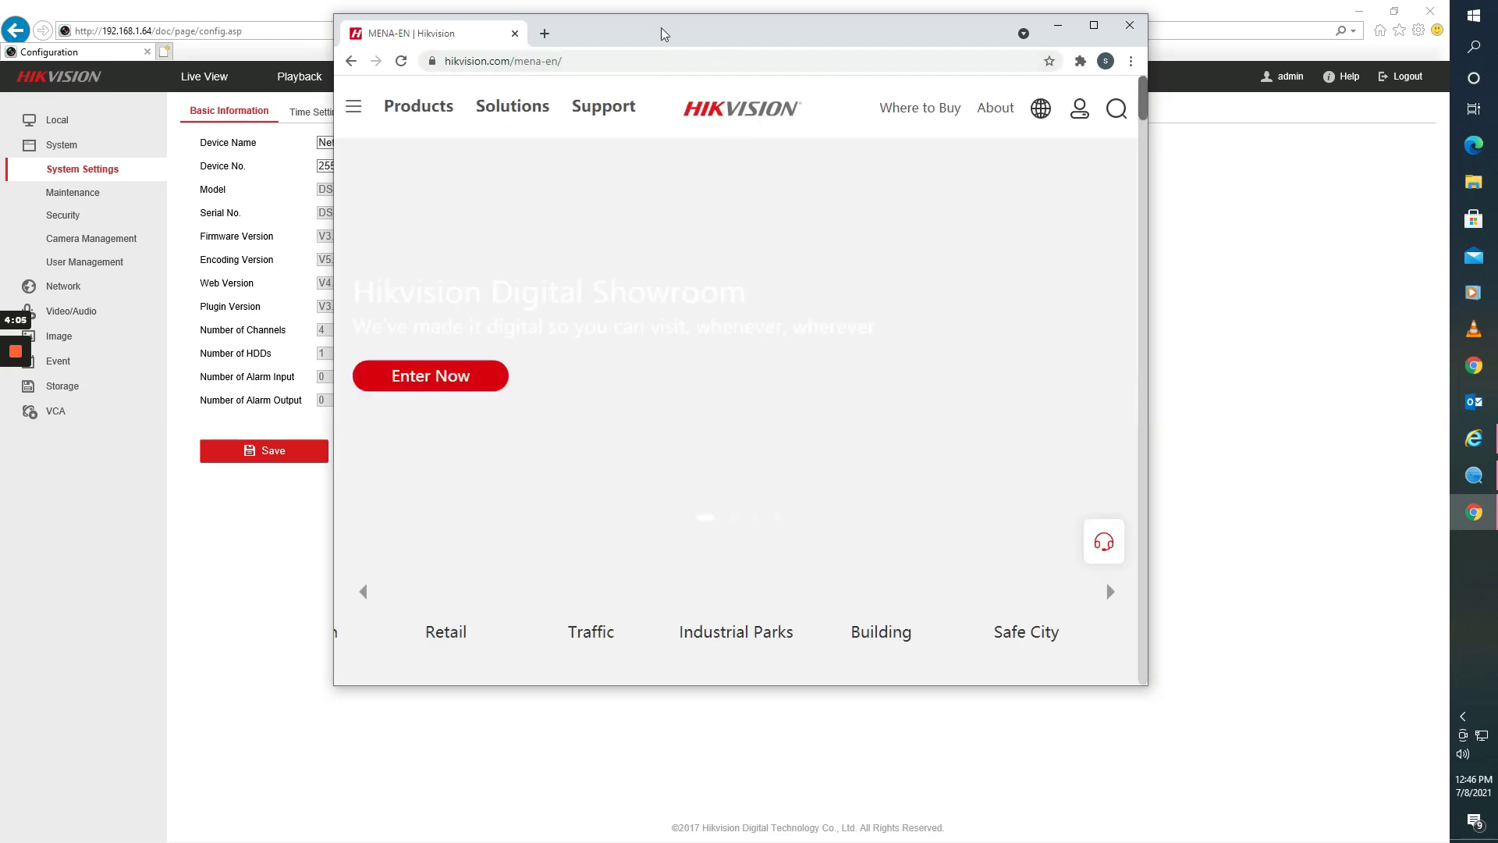
pyautogui.moveTo(662, 33); pyautogui.dragTo(898, 135)
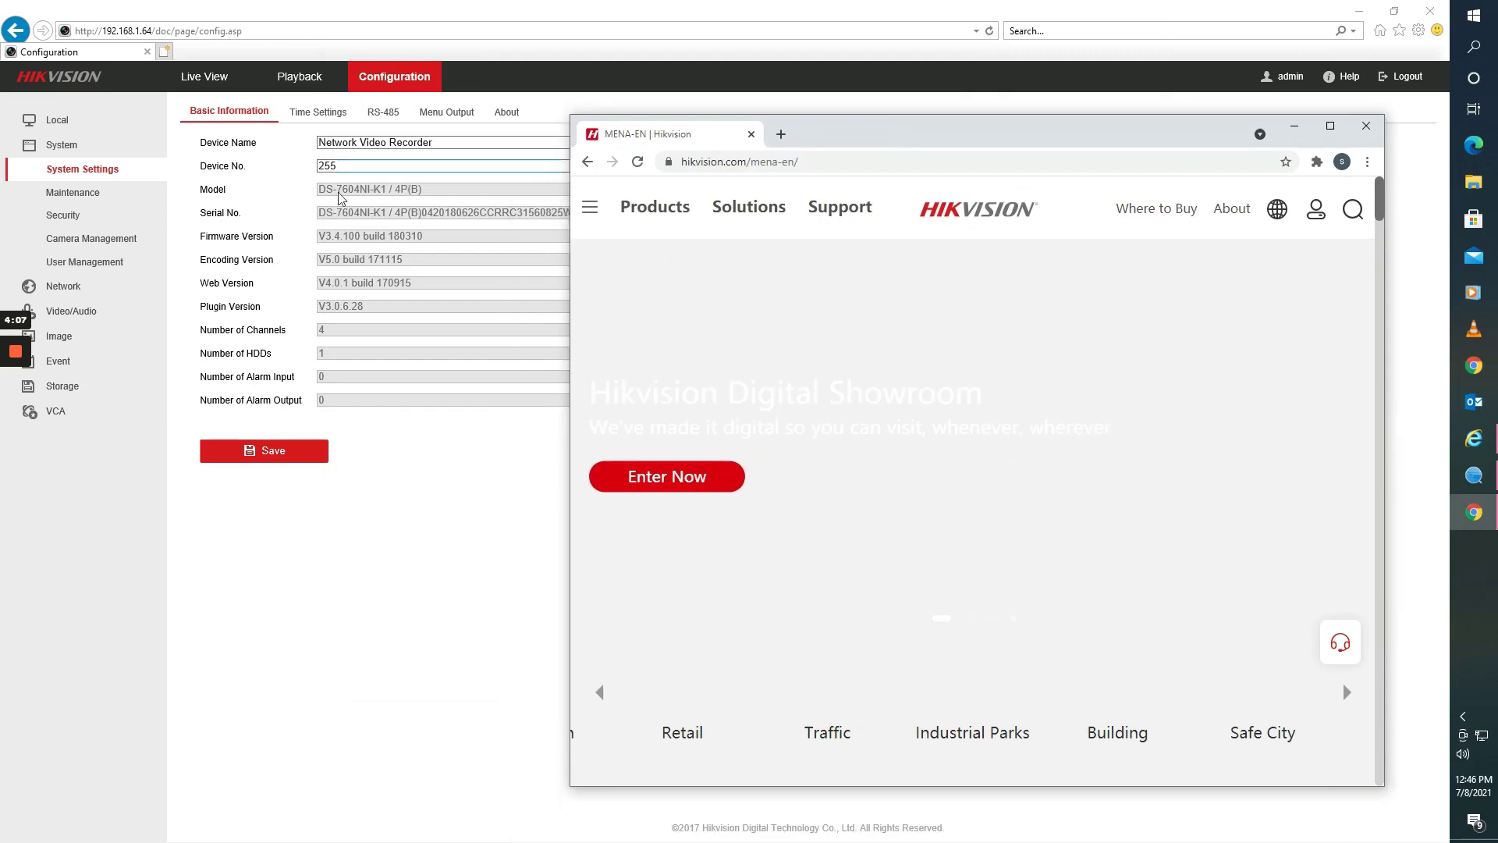
# - Search the Hikvision website for DS-7604ni-k1/4p and maximize the browser window
pyautogui.click(1350, 213)
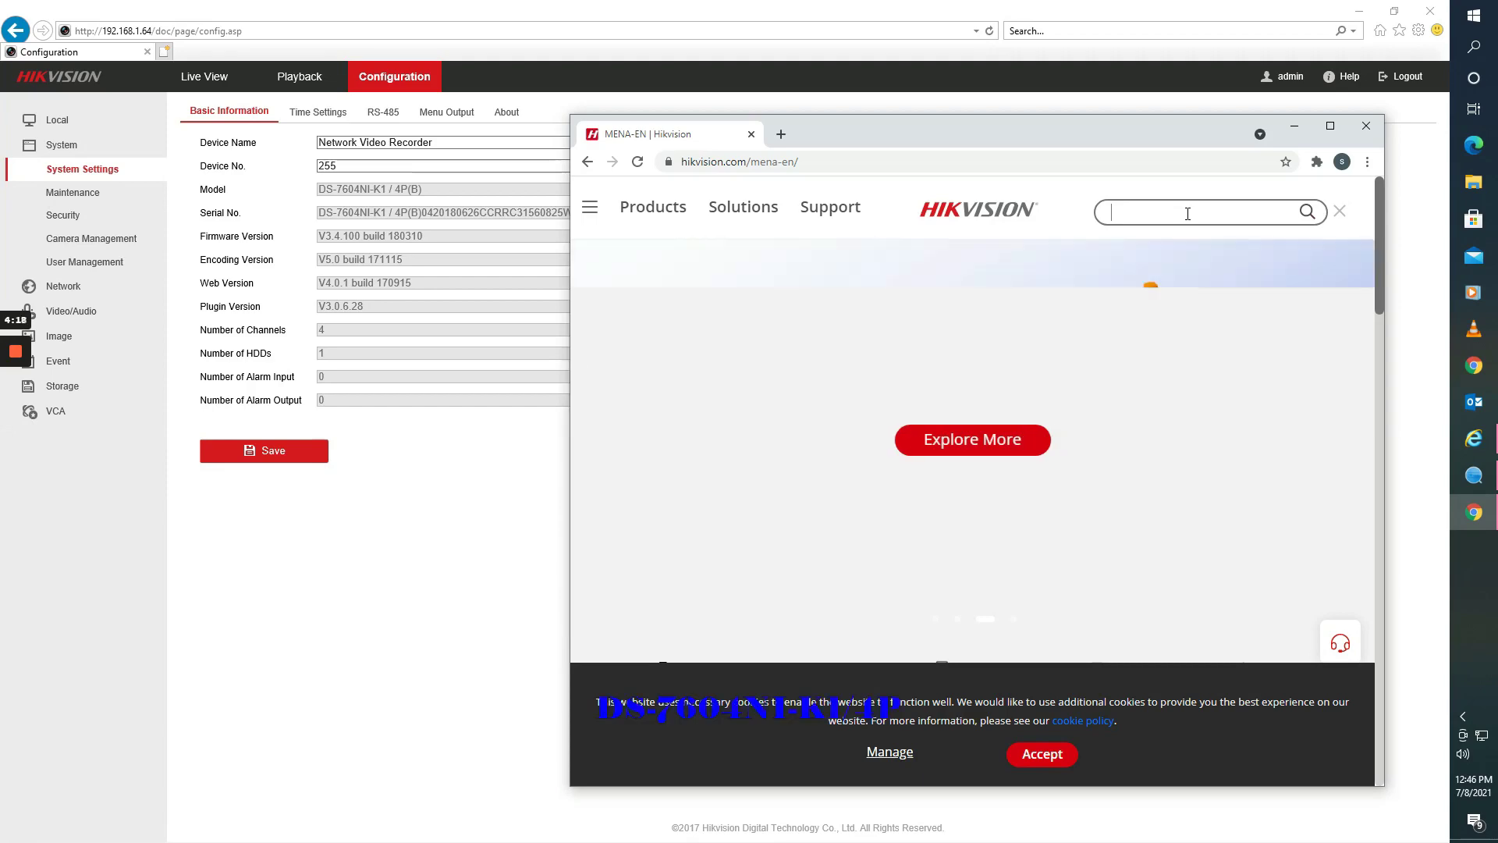
pyautogui.write('DS-')
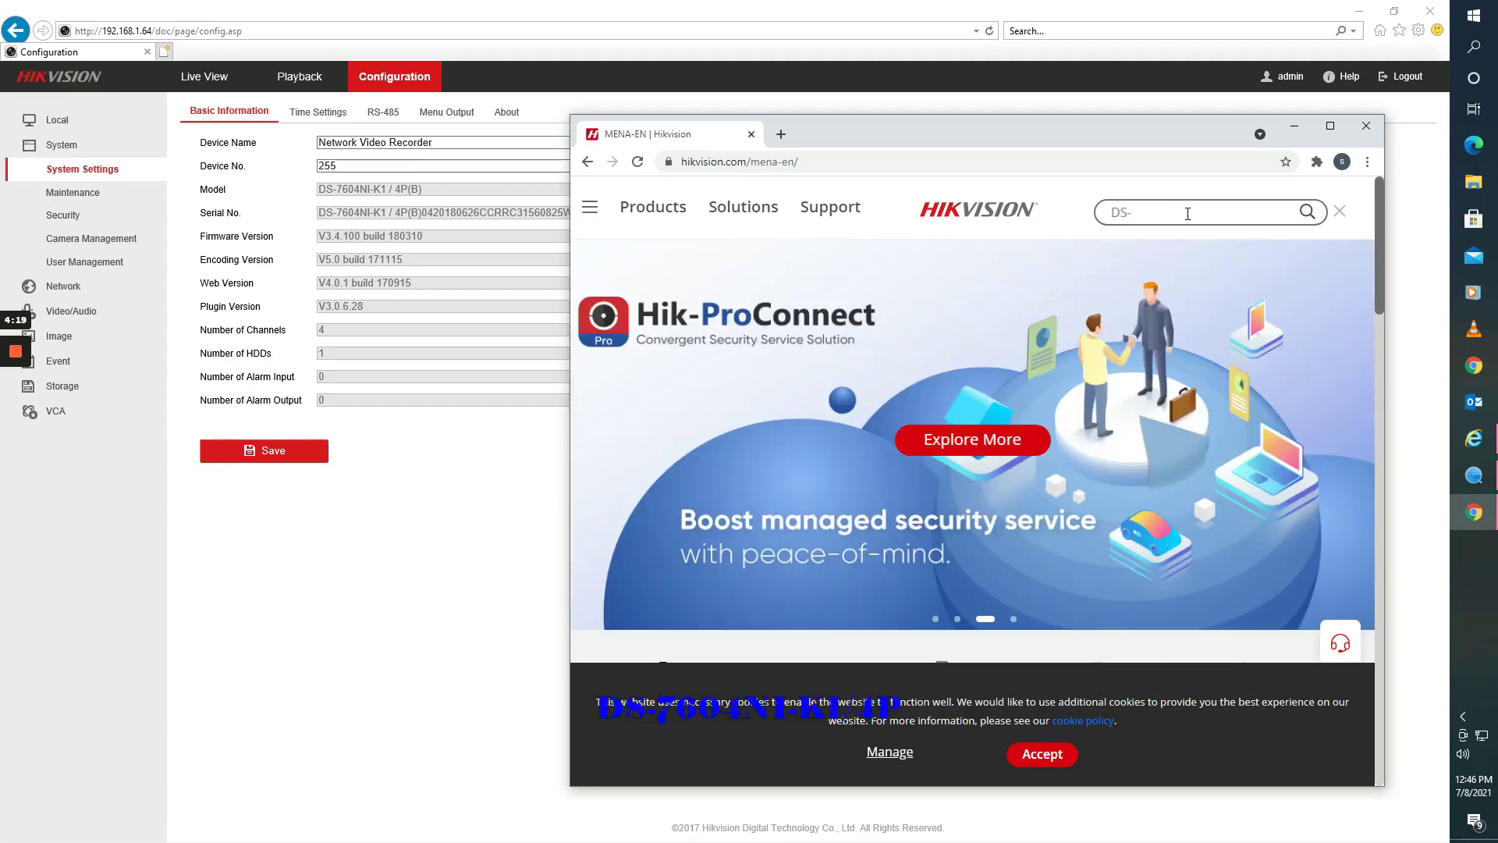
pyautogui.write('76')
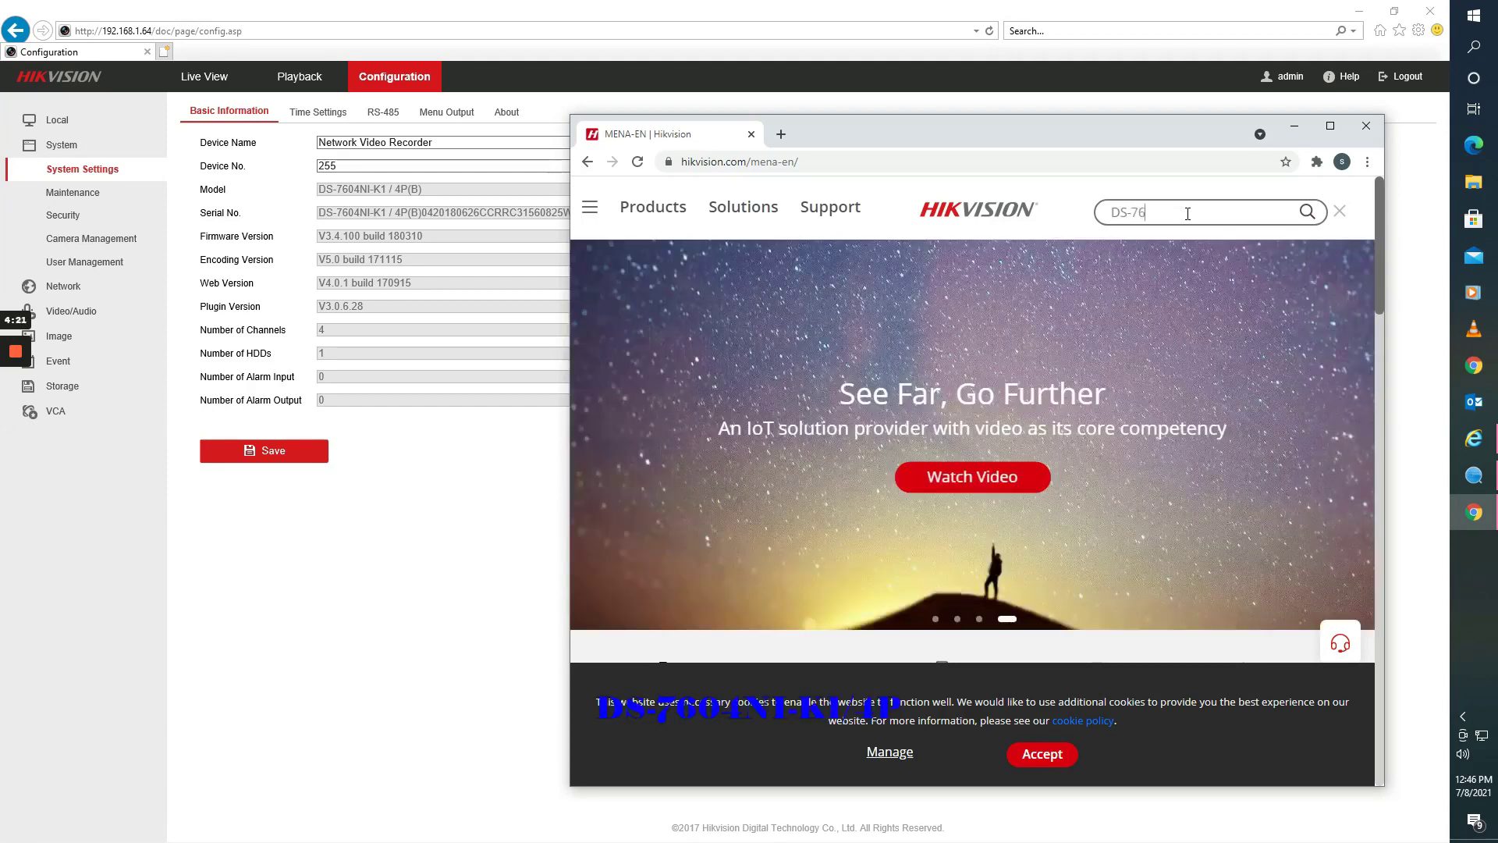
pyautogui.write('04')
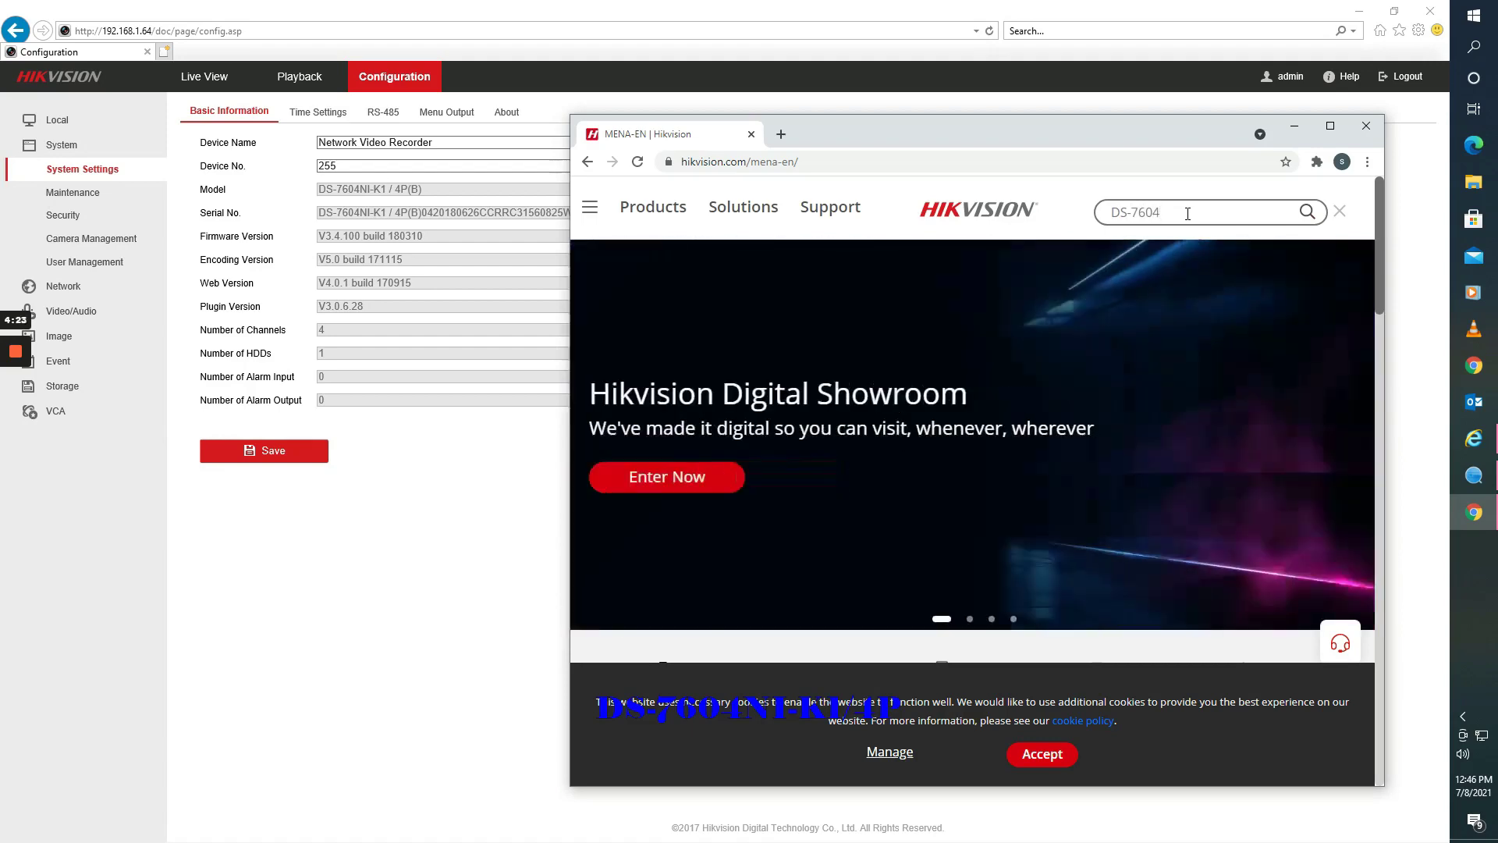
pyautogui.write('ni-k1')
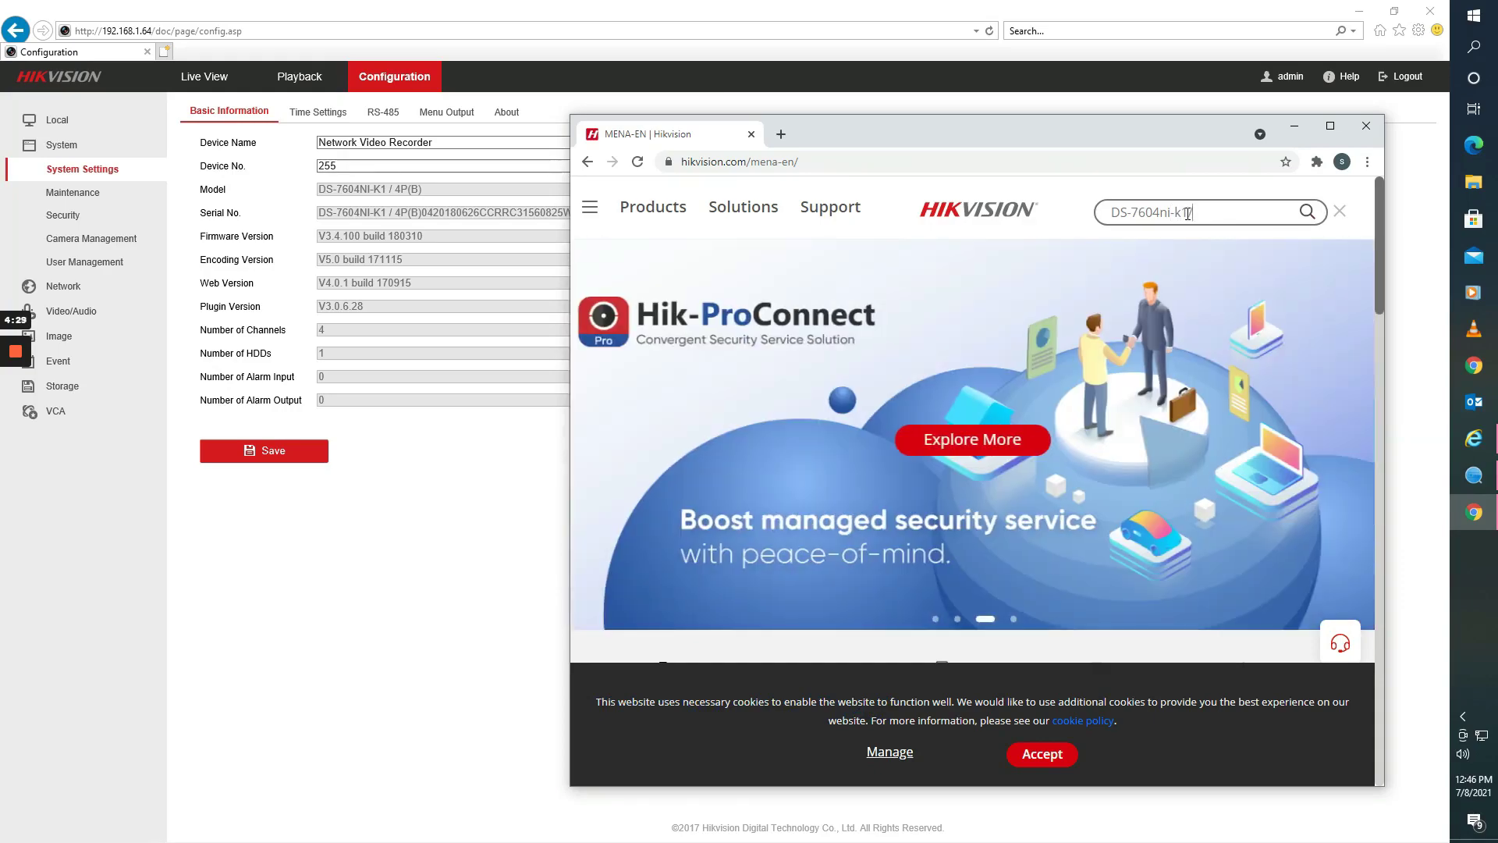
pyautogui.write('/4p')
pyautogui.click(1307, 212)
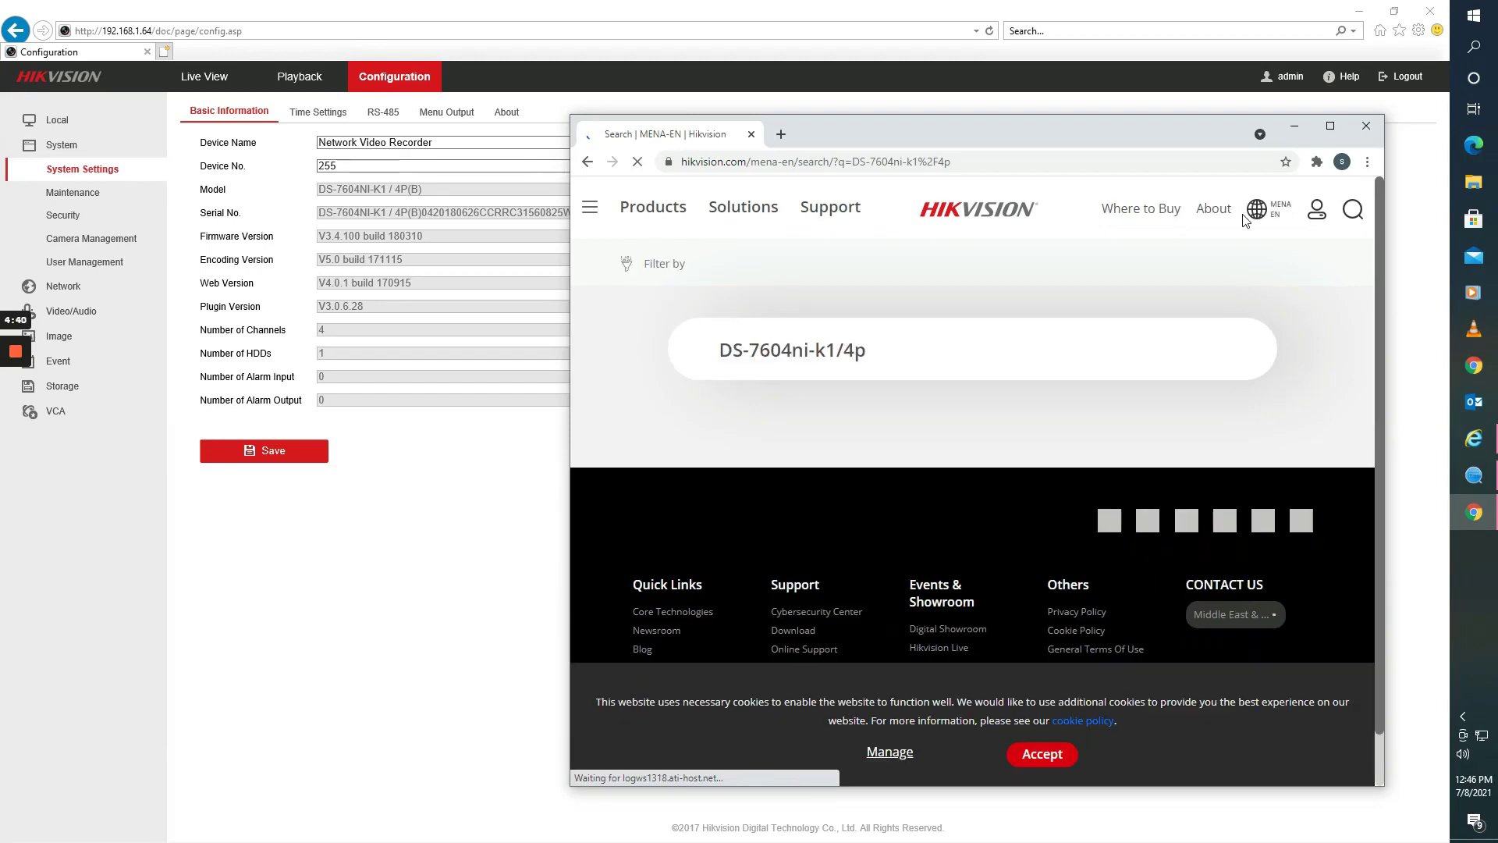
pyautogui.click(1331, 126)
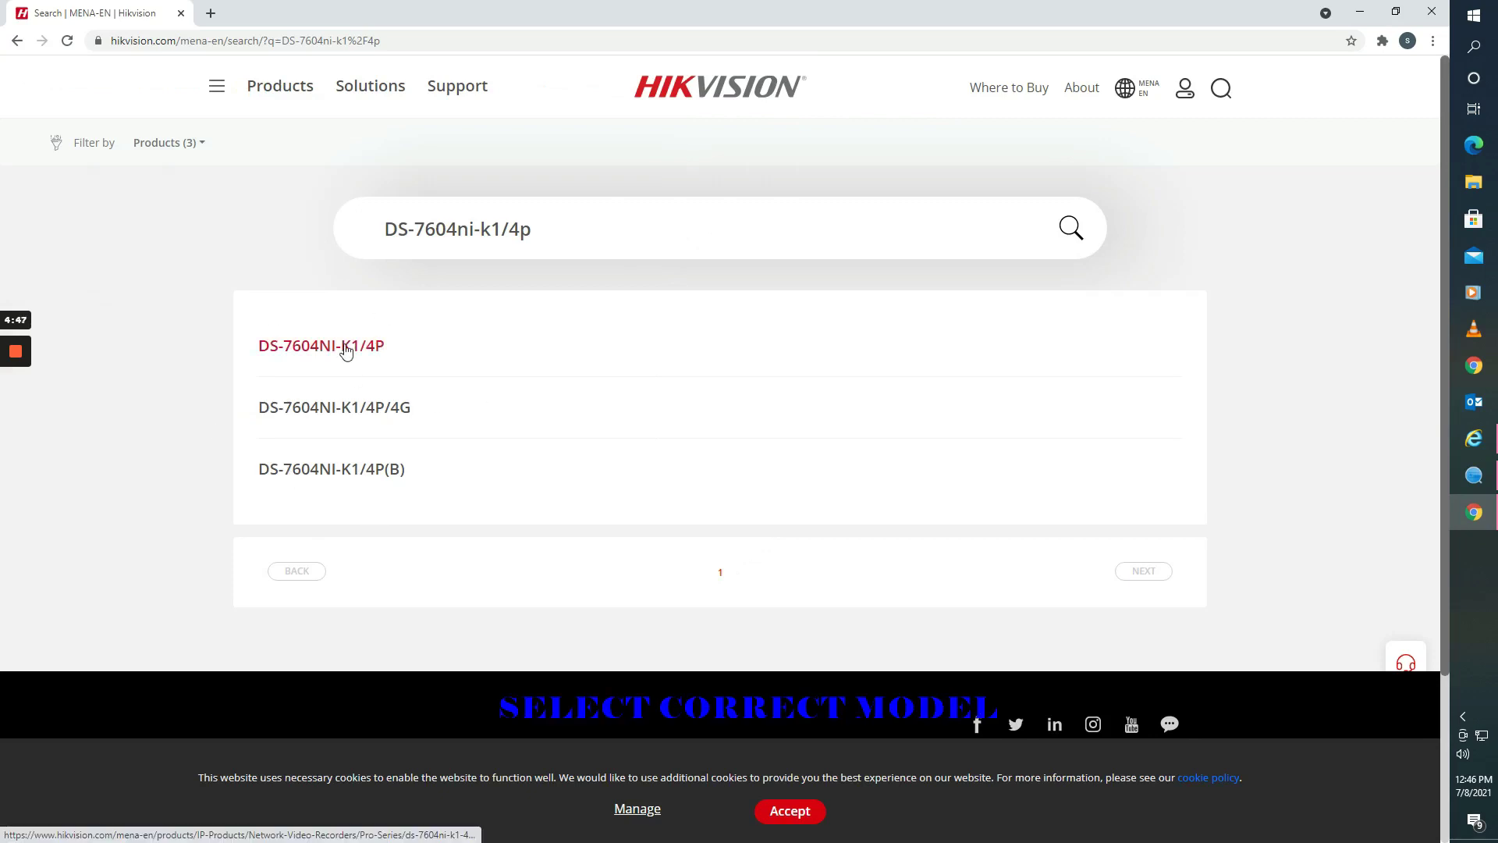
# - Check the exact device type in SADP and open the DS-7604NI-K1/4P(B) product page from the Chrome search results
pyautogui.click(1483, 486)
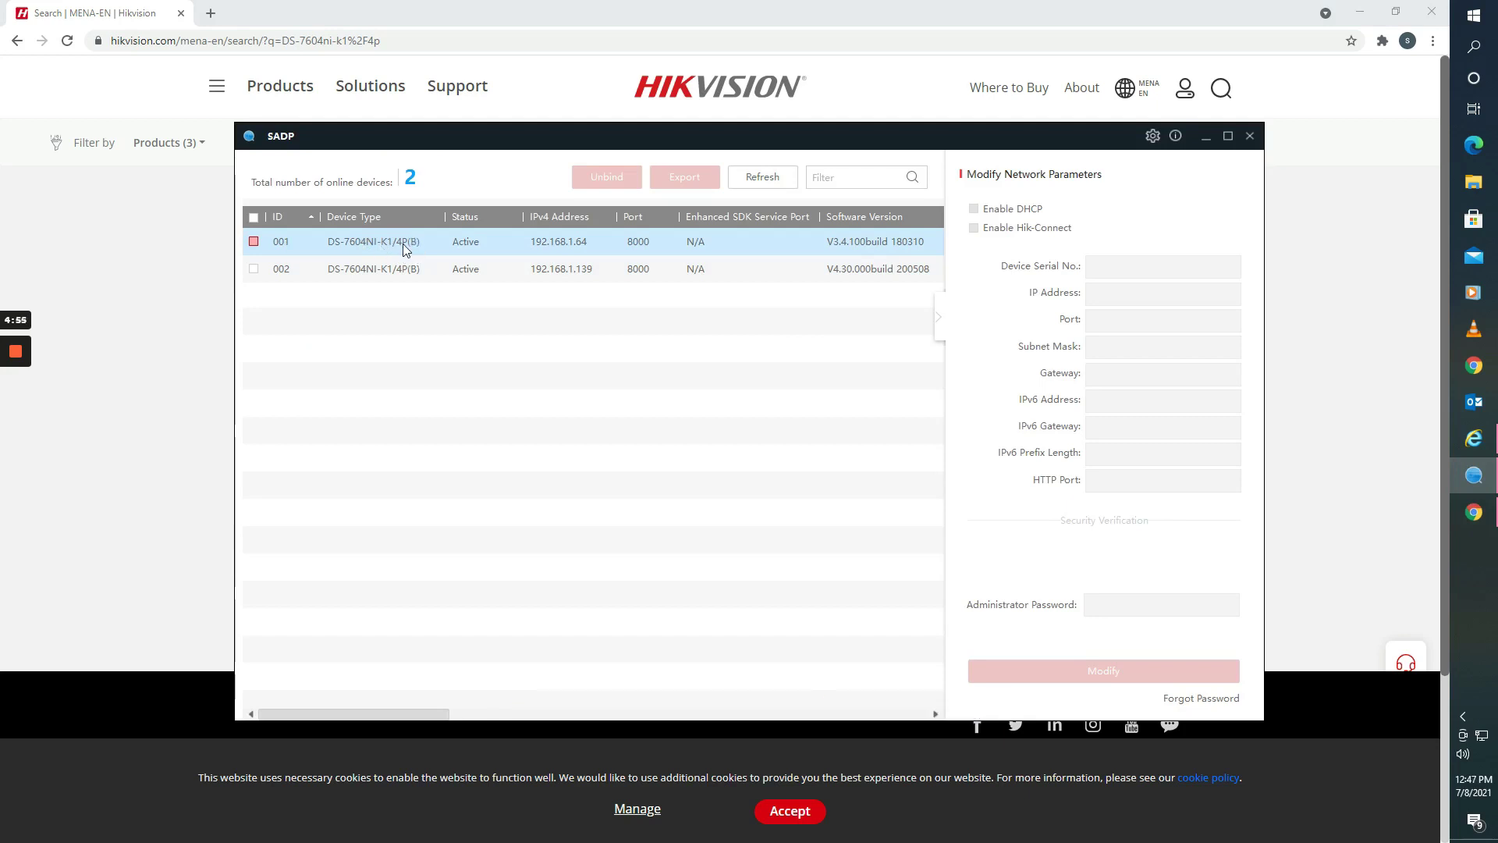
pyautogui.click(1208, 140)
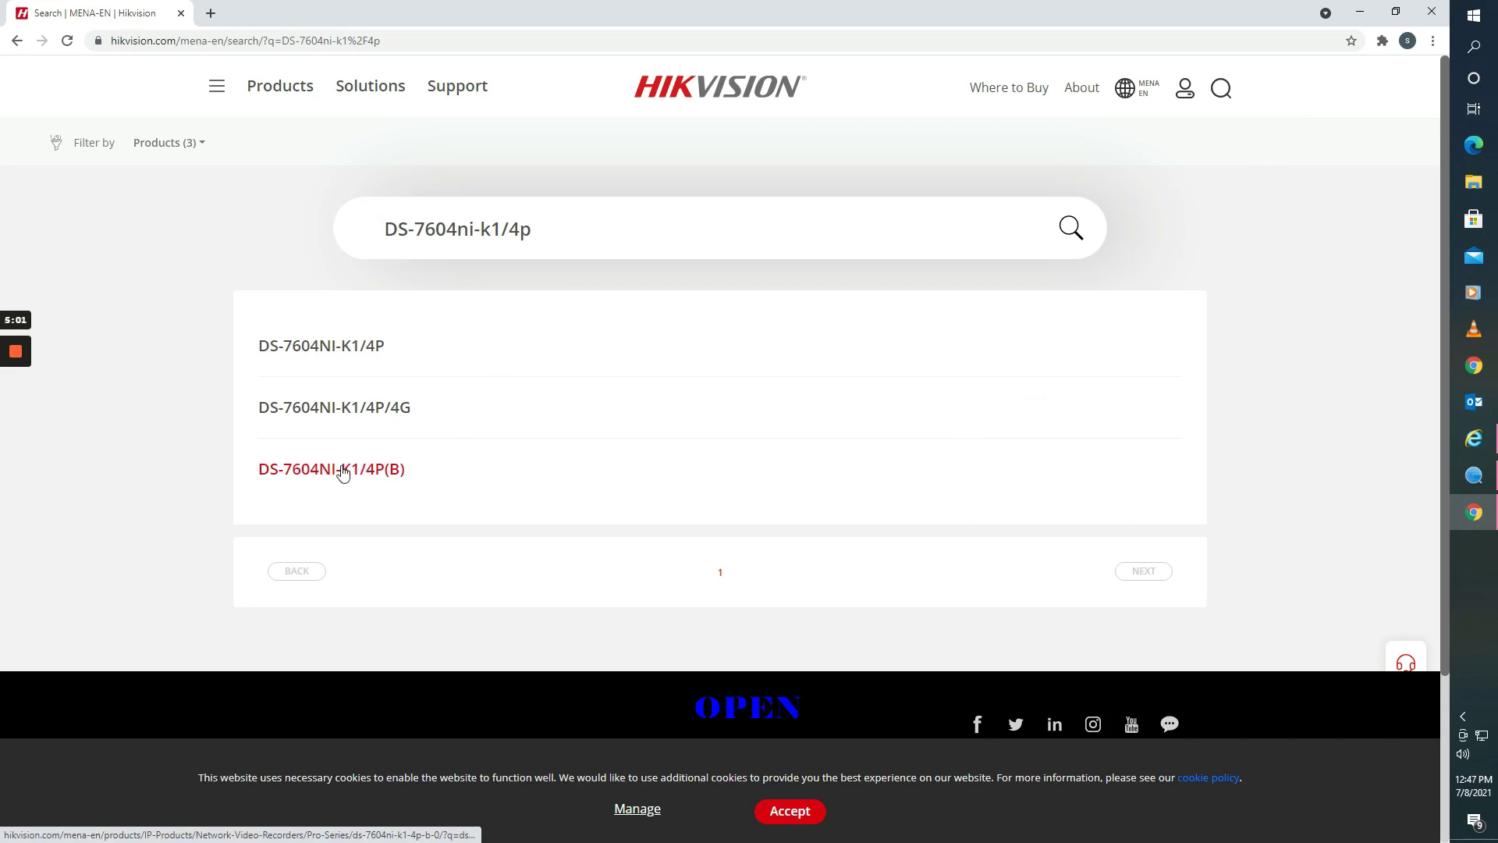
pyautogui.click(406, 469)
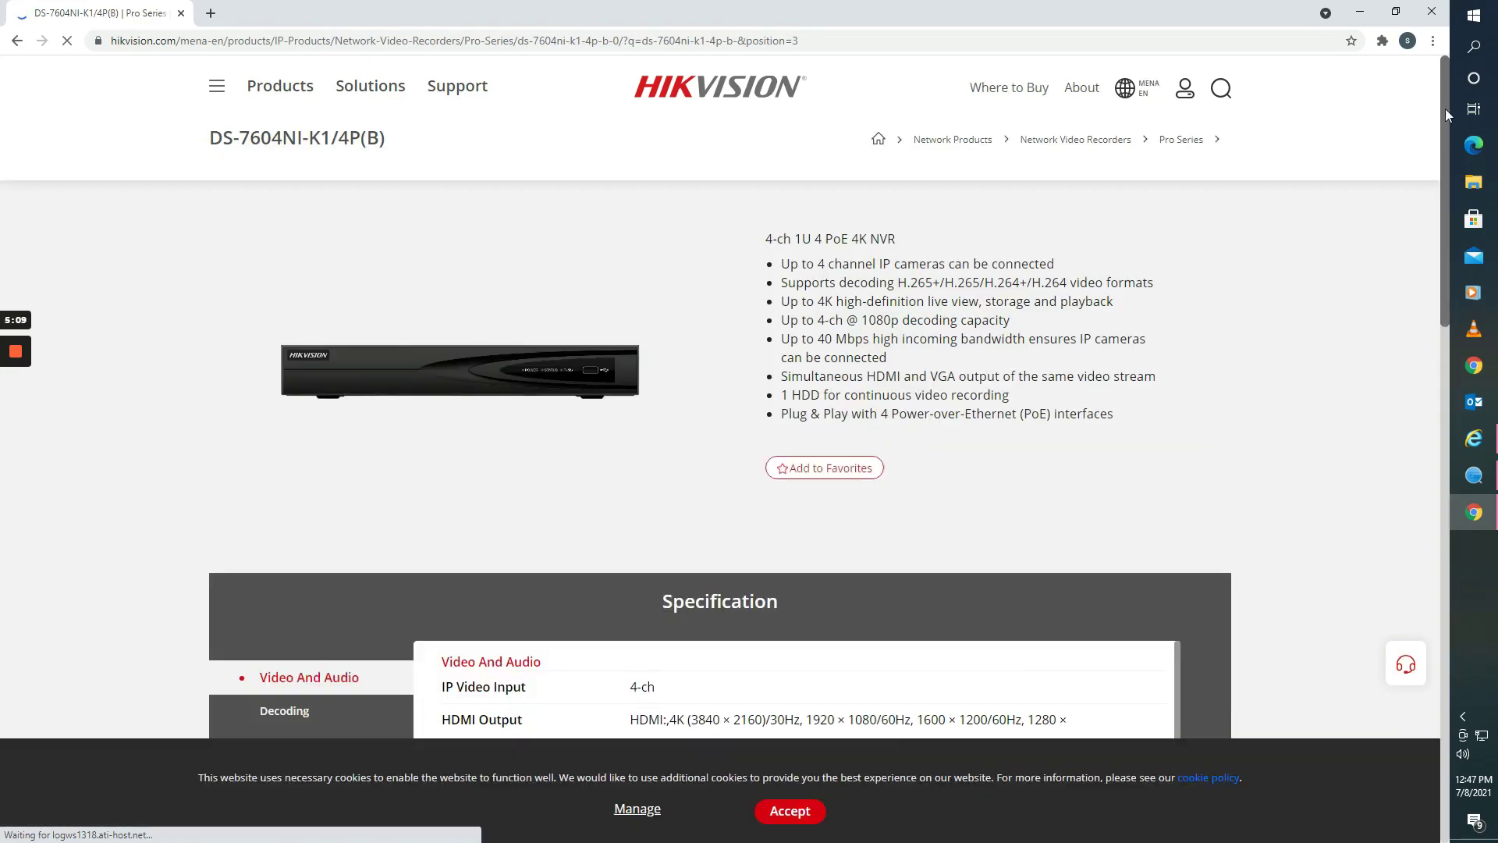
# - Open the firmware Release Notes from the product page and examine the firmware version they list
pyautogui.moveTo(1446, 109); pyautogui.dragTo(1441, 499)
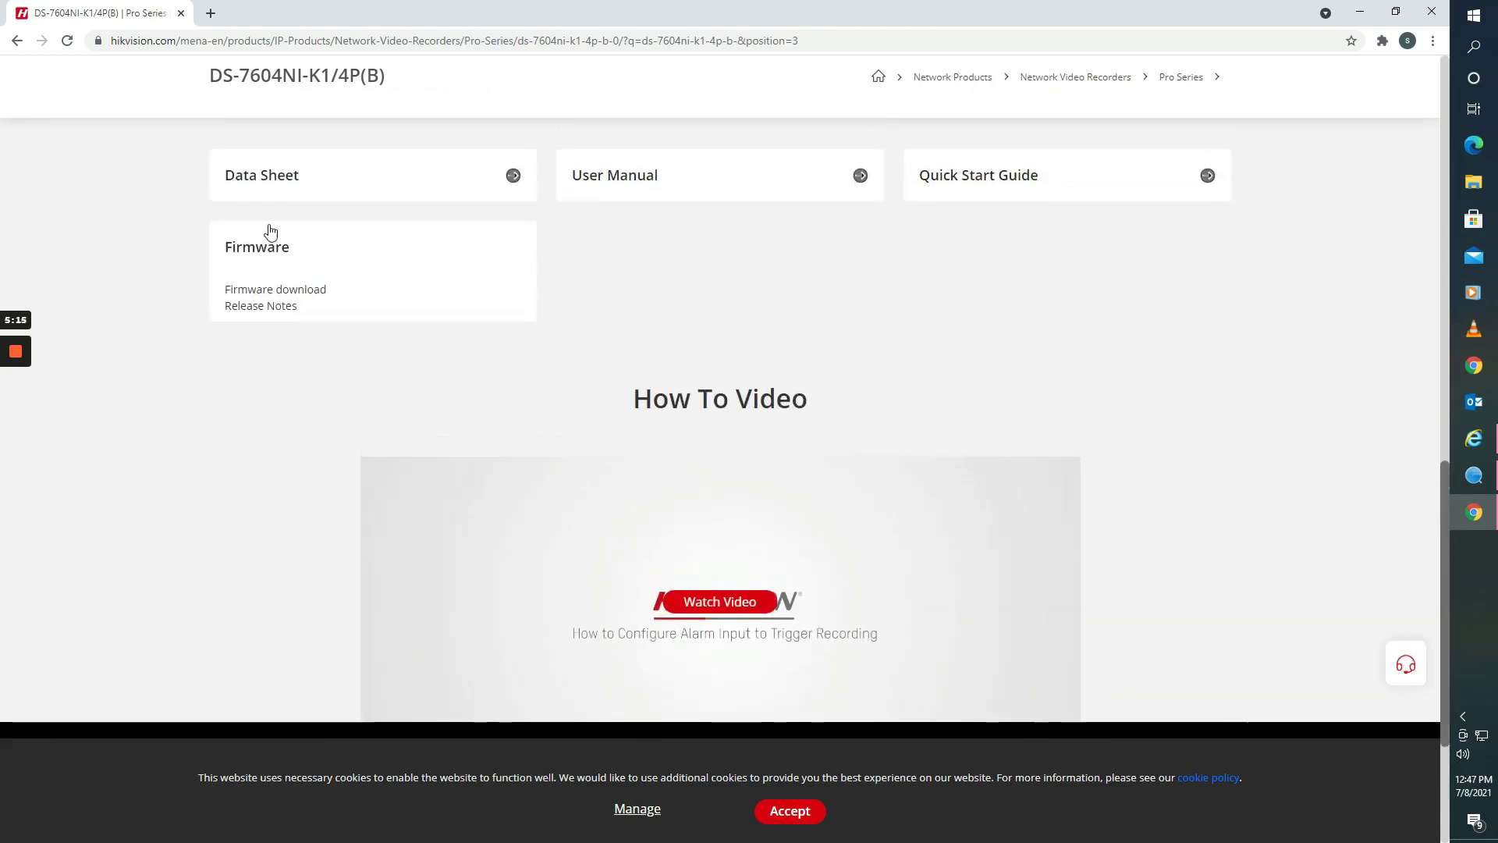
pyautogui.click(256, 310)
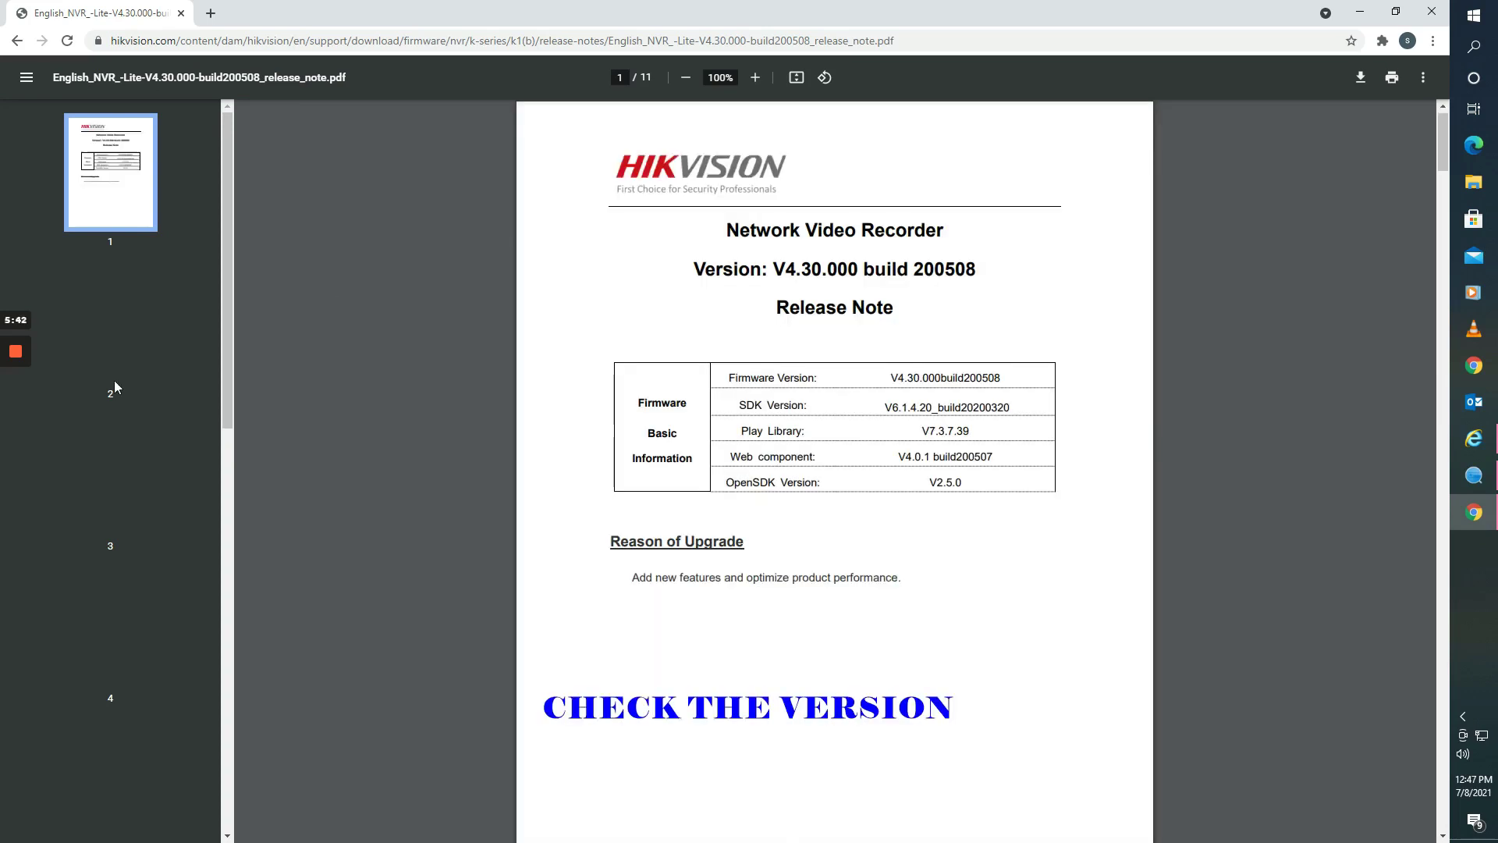
pyautogui.scroll(-3, 775, 392)
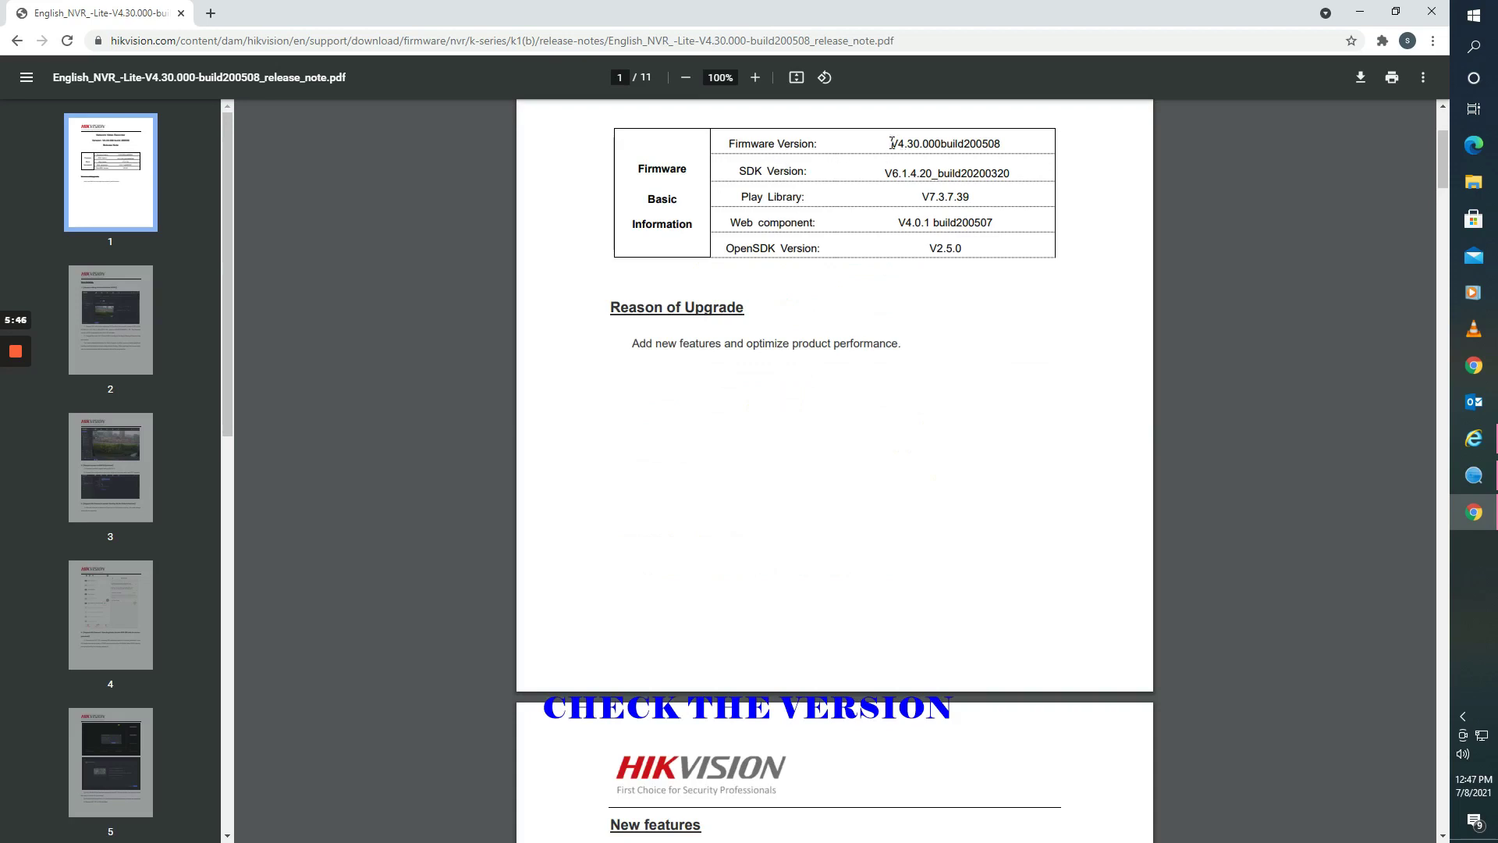
pyautogui.moveTo(892, 143); pyautogui.dragTo(1011, 147)
pyautogui.click(1019, 152)
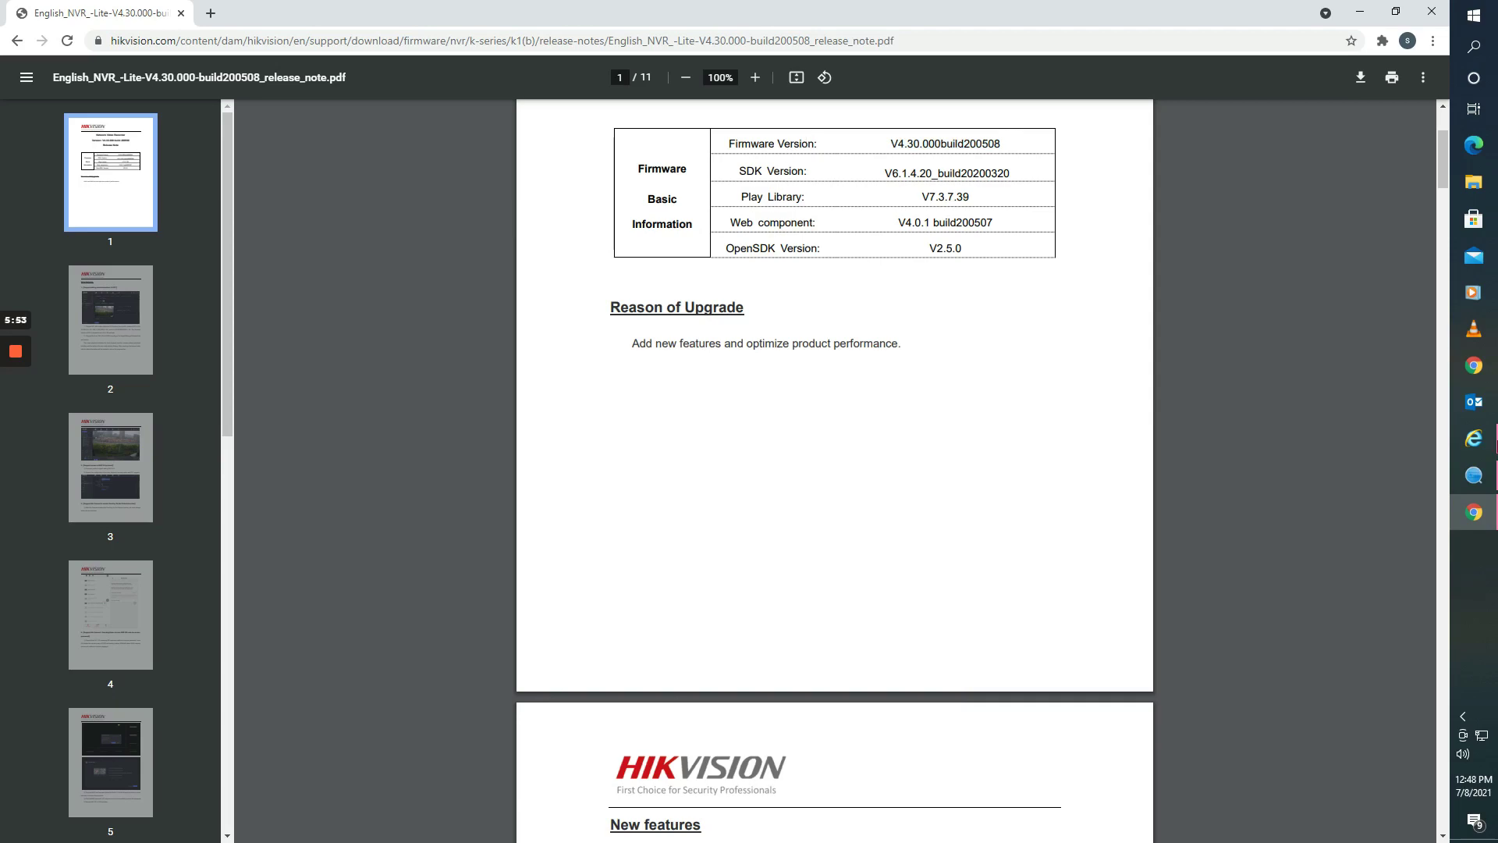
# - Switch to SADP and compare the software versions of the two listed recorders with the release notes
pyautogui.click(1473, 474)
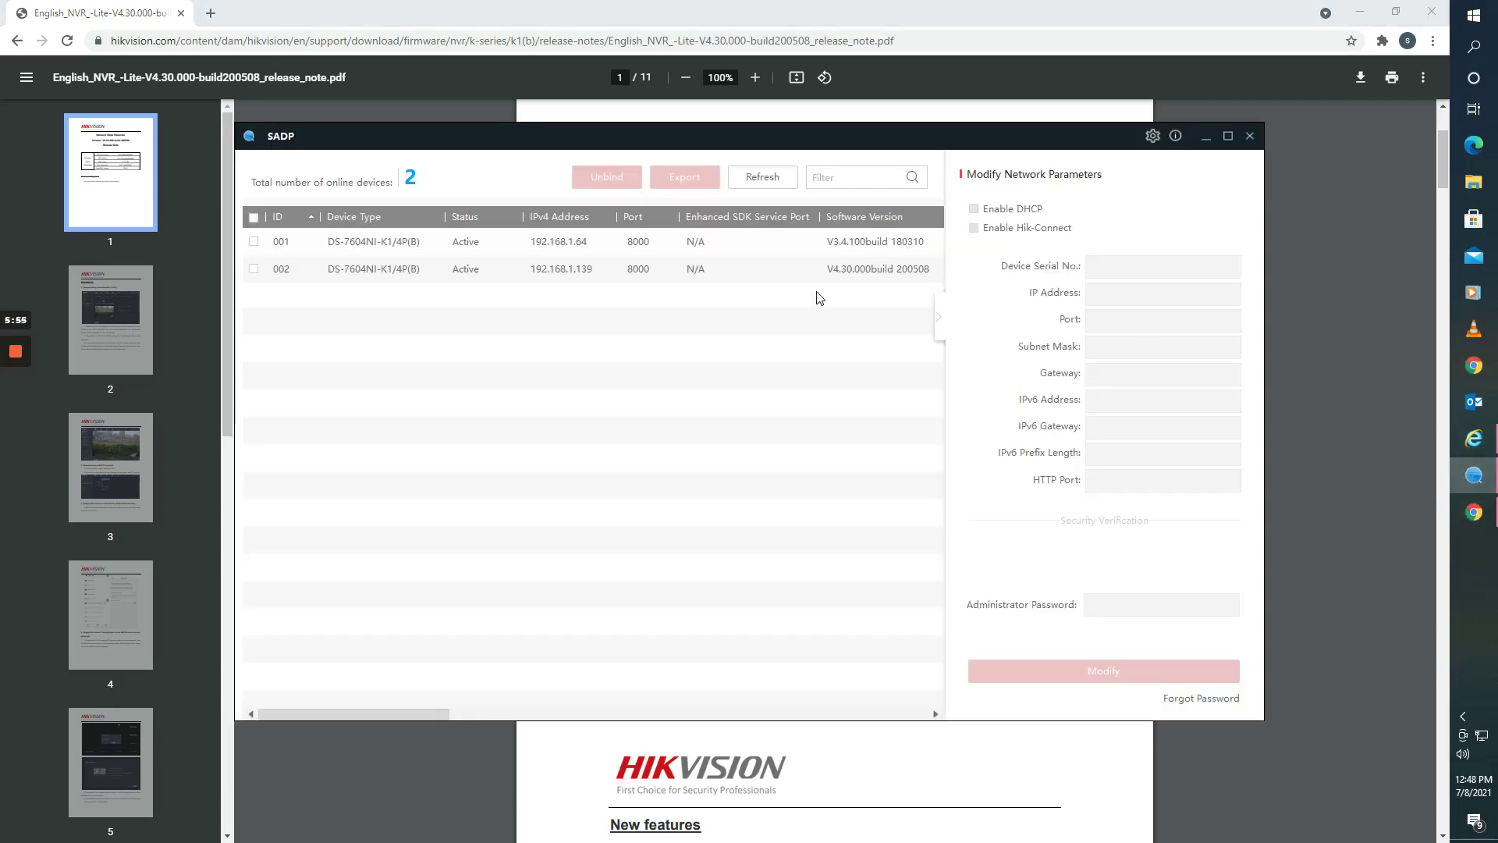
pyautogui.click(792, 275)
pyautogui.click(863, 248)
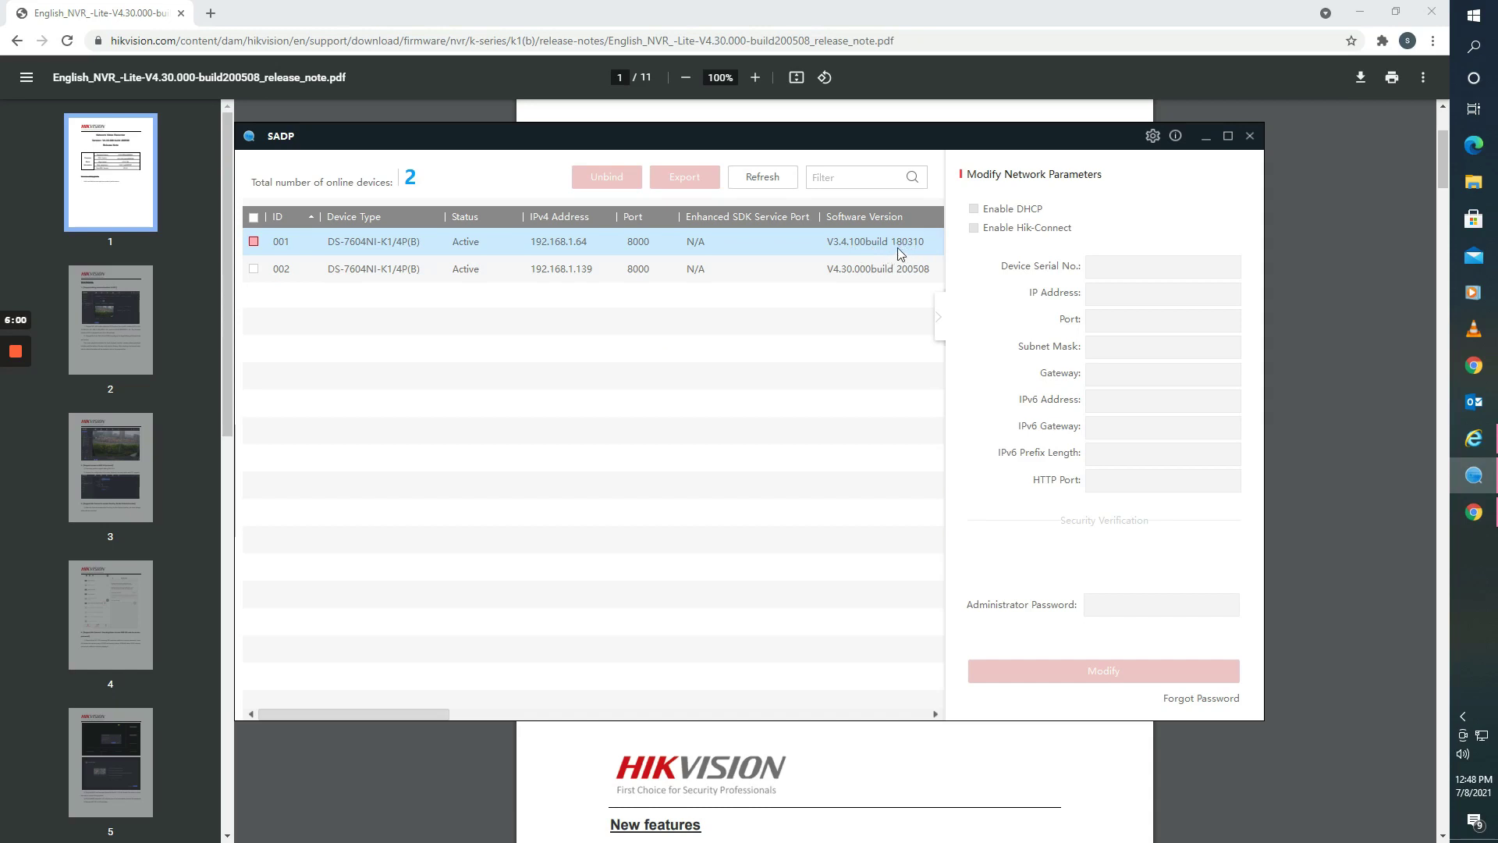
pyautogui.click(1206, 137)
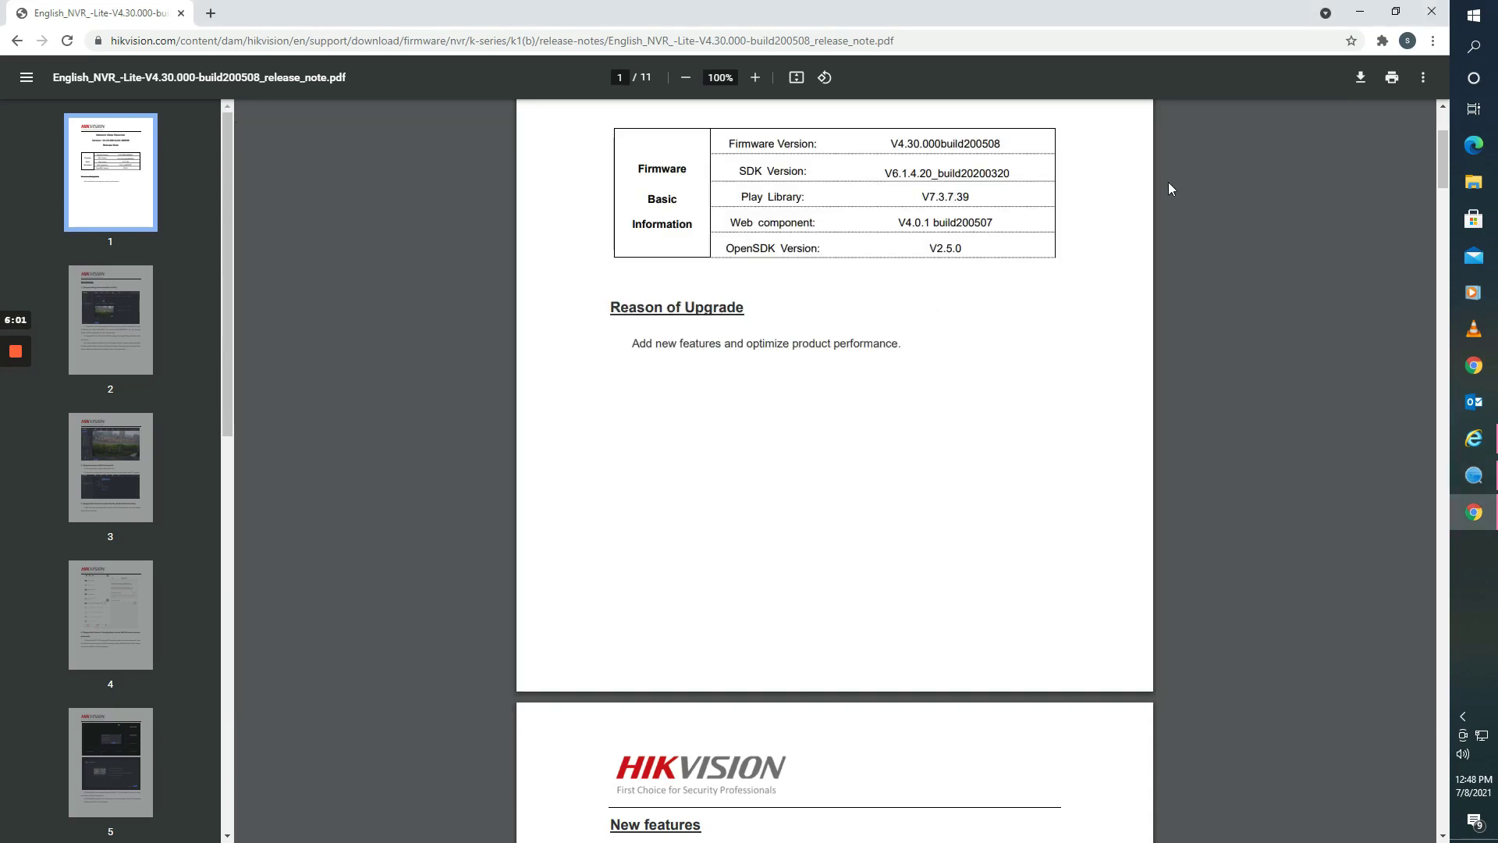
# - Close the release notes and download the firmware from the DS-7604NI-K1/4P(B) product page
pyautogui.click(1431, 14)
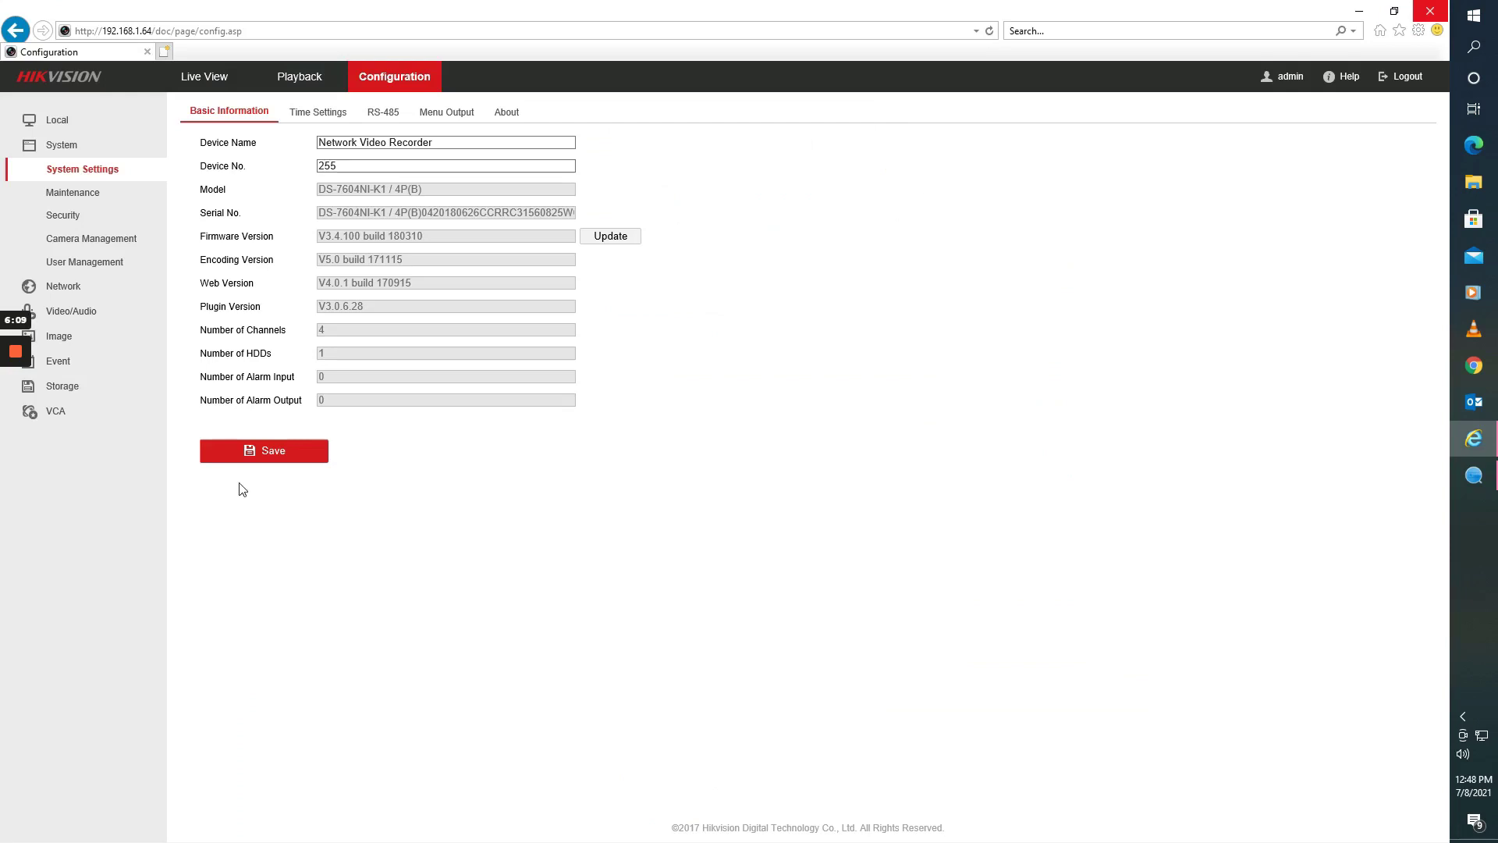
pyautogui.click(17, 418)
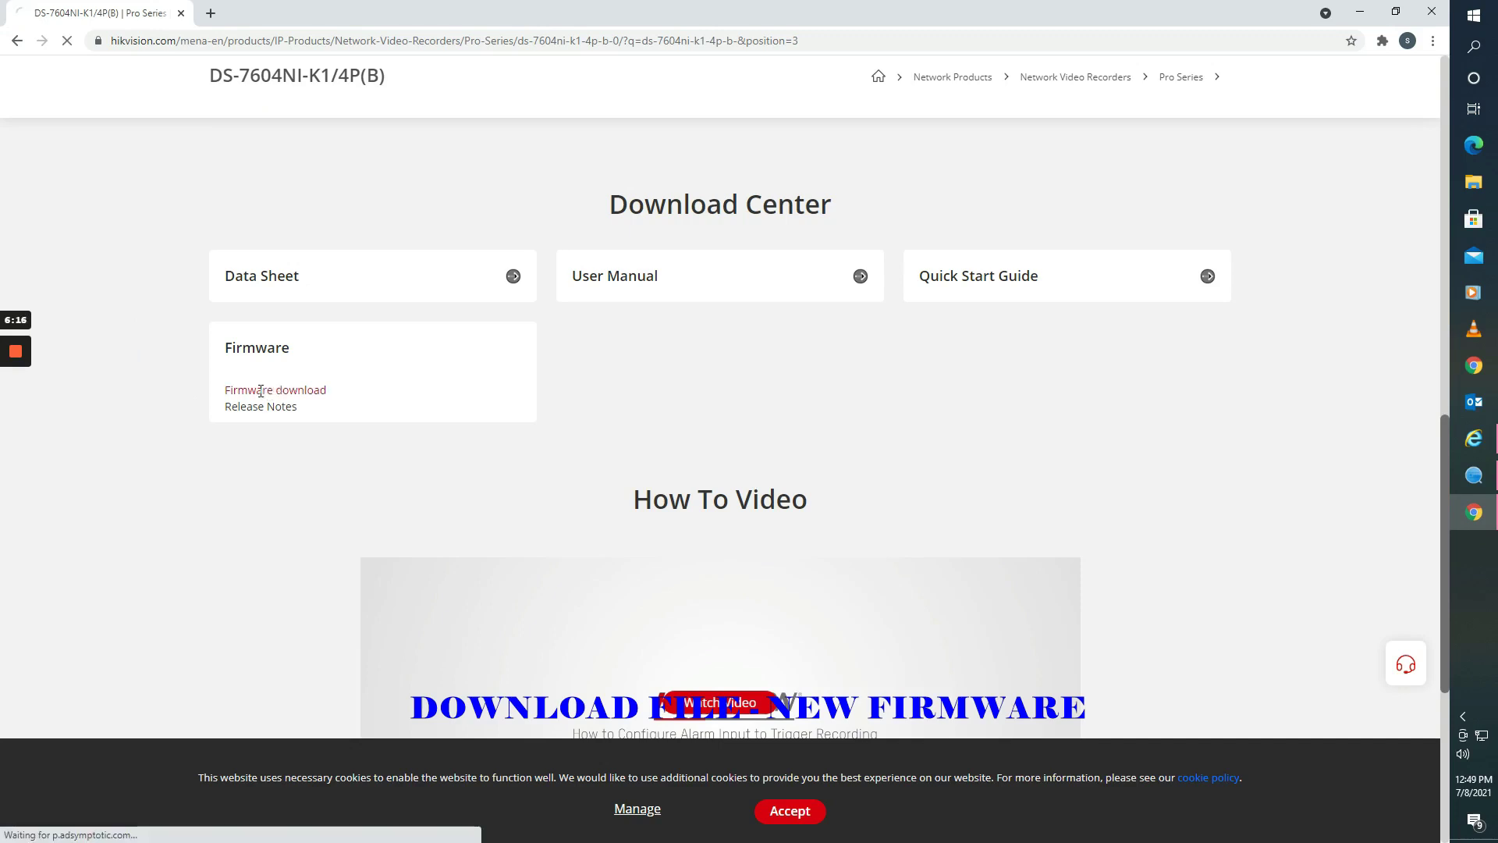
pyautogui.click(261, 390)
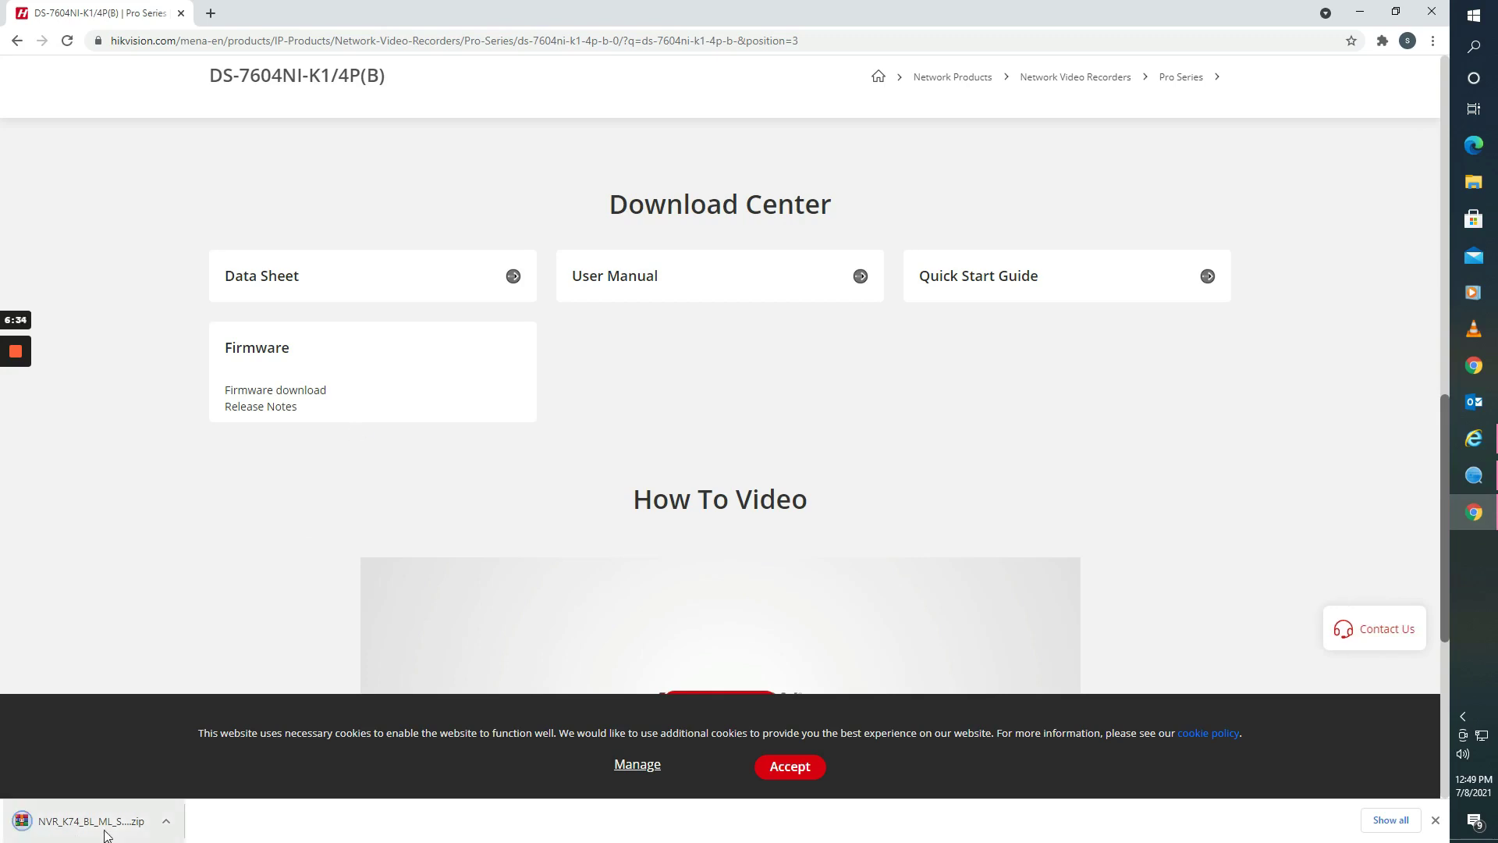
# - Show the downloaded NVR_K74_BL_ML_STD_V4.30.000_200508 archive in its folder and copy it to the desktop
pyautogui.click(171, 822)
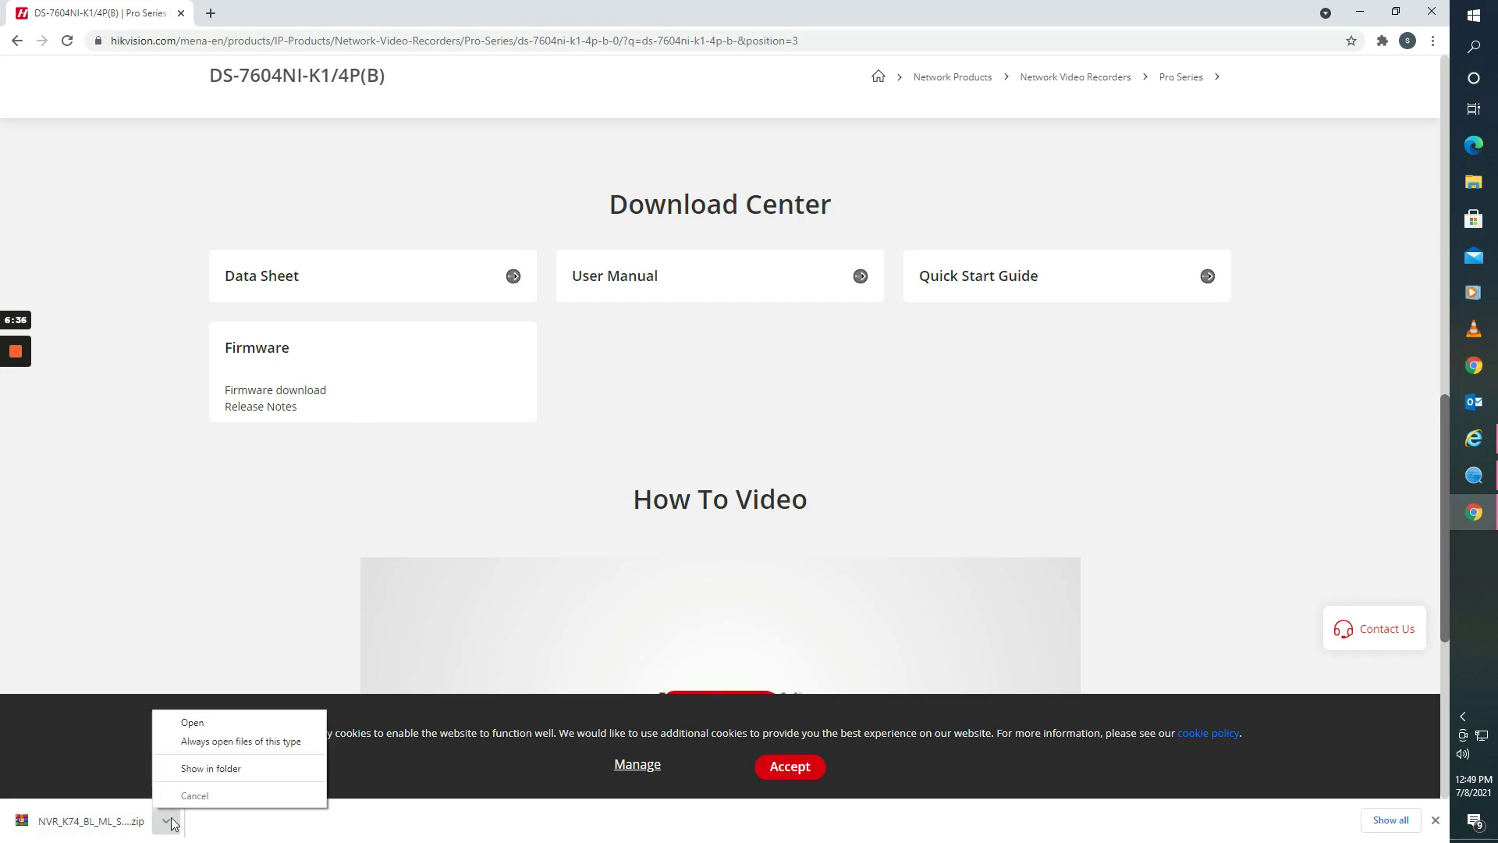
pyautogui.click(210, 769)
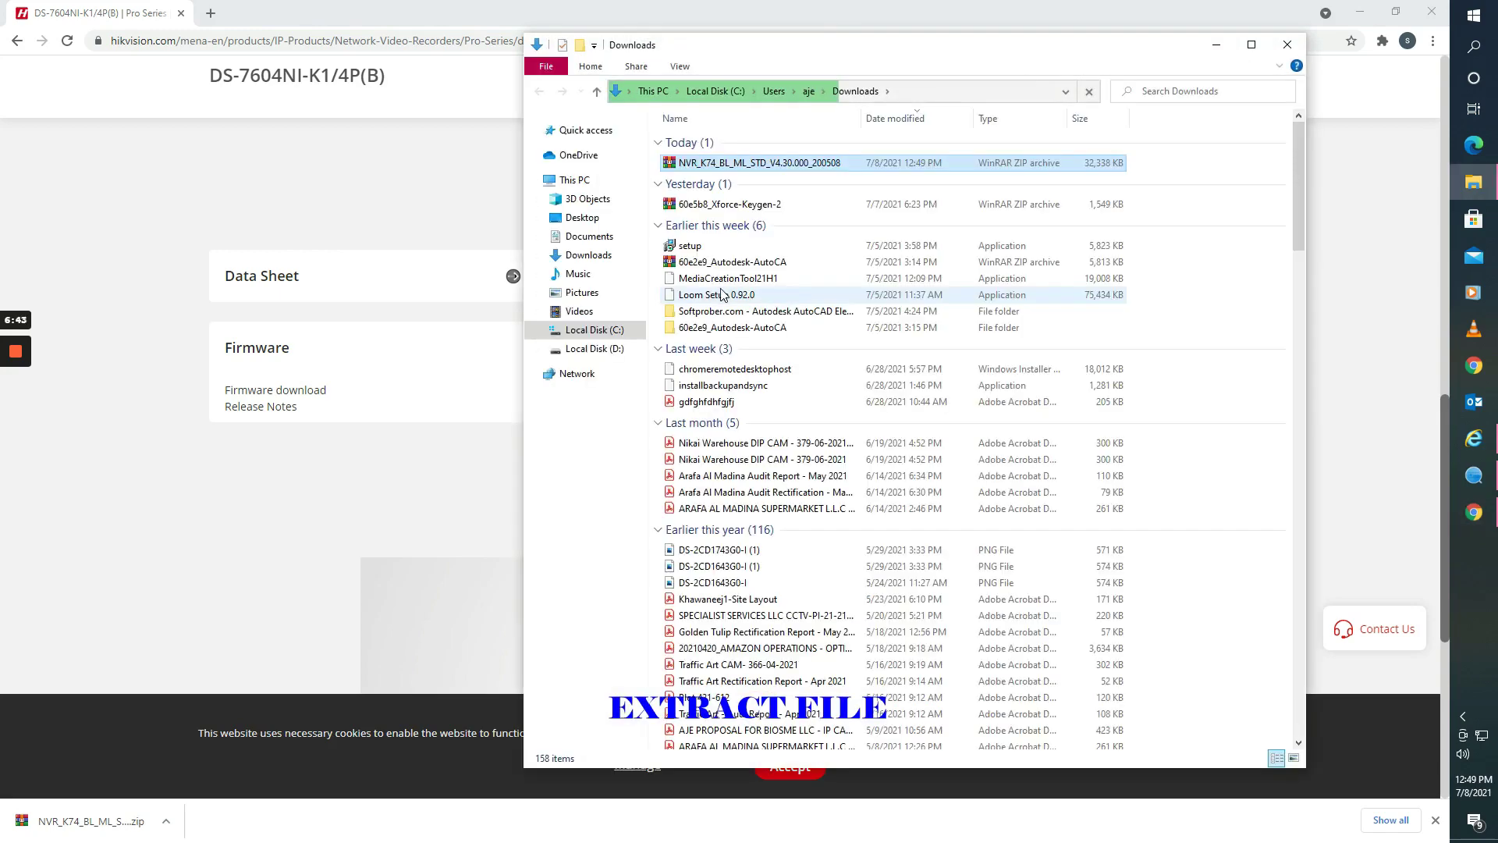
pyautogui.click(747, 164)
pyautogui.moveTo(746, 163); pyautogui.dragTo(882, 237)
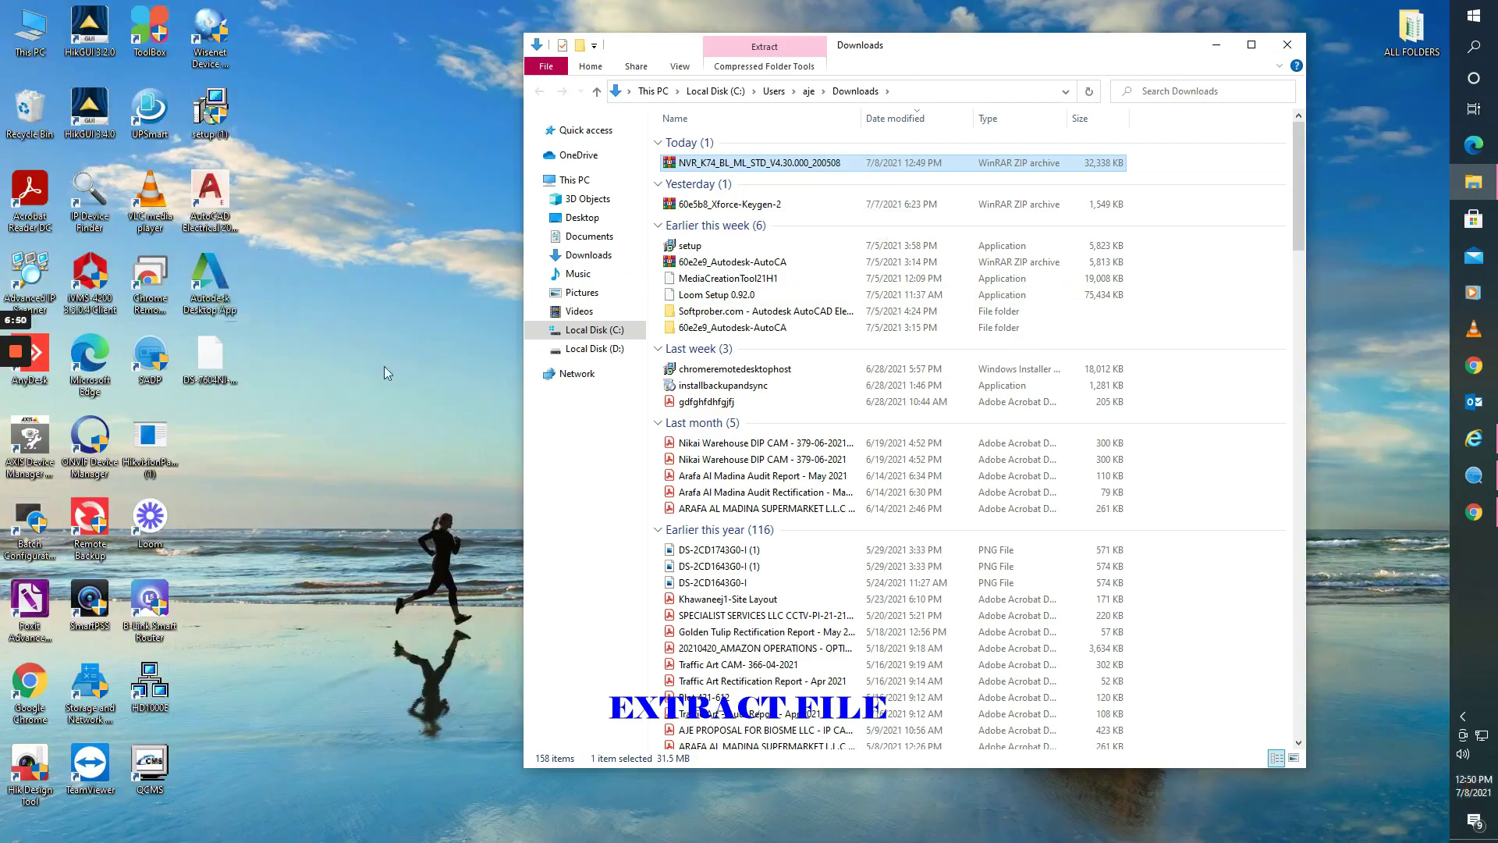
pyautogui.press('super+d')
pyautogui.hotkey('ctrl', 'v')
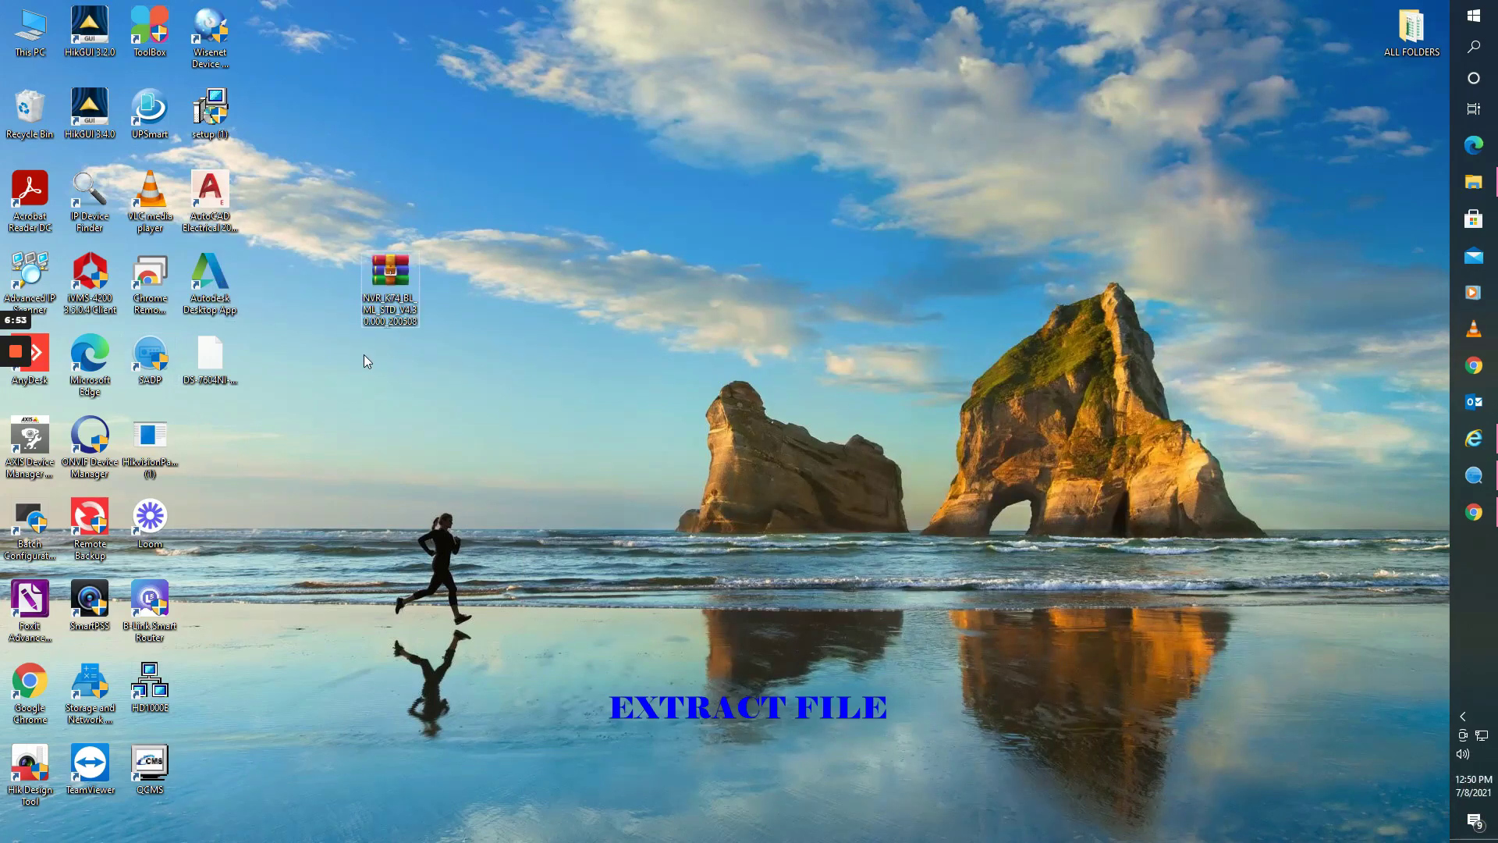
# - Open the firmware archive on the desktop with WinRAR archiver, making it the default for .zip files, and dismiss the license reminder
pyautogui.doubleClick(387, 291)
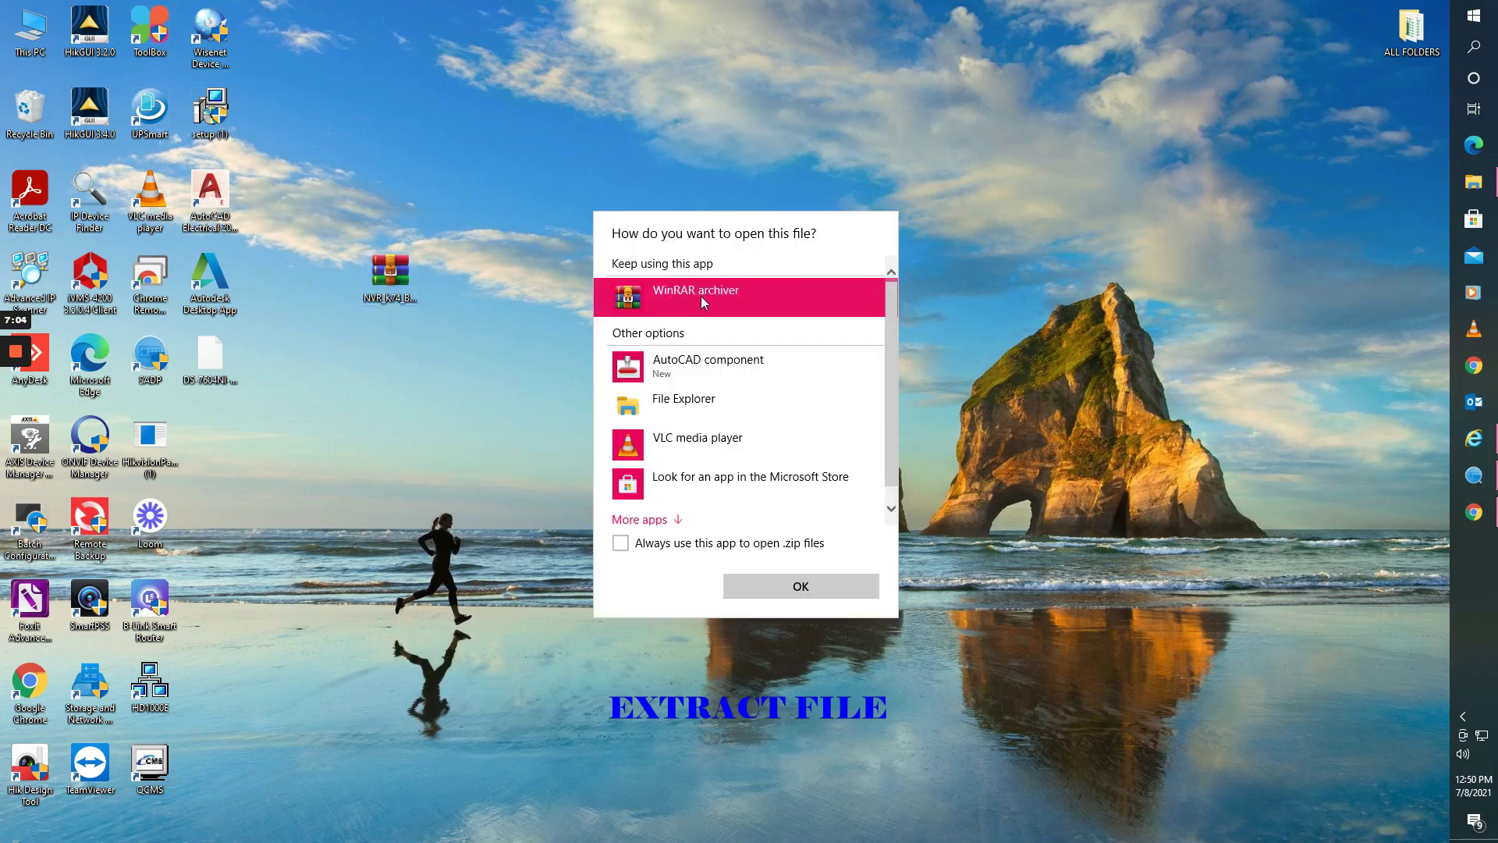
pyautogui.click(620, 543)
pyautogui.click(781, 587)
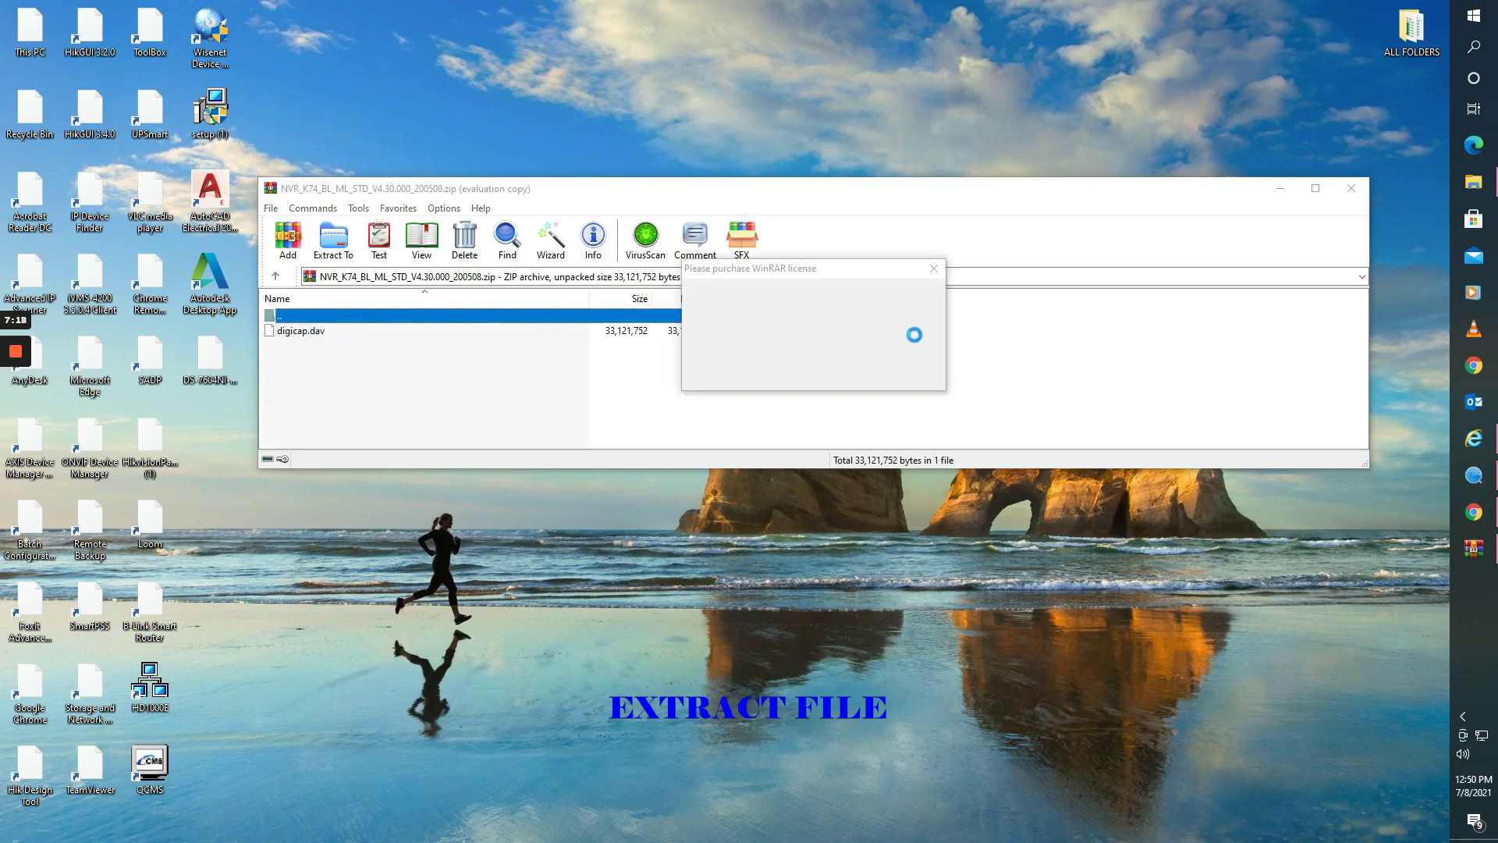
pyautogui.click(898, 335)
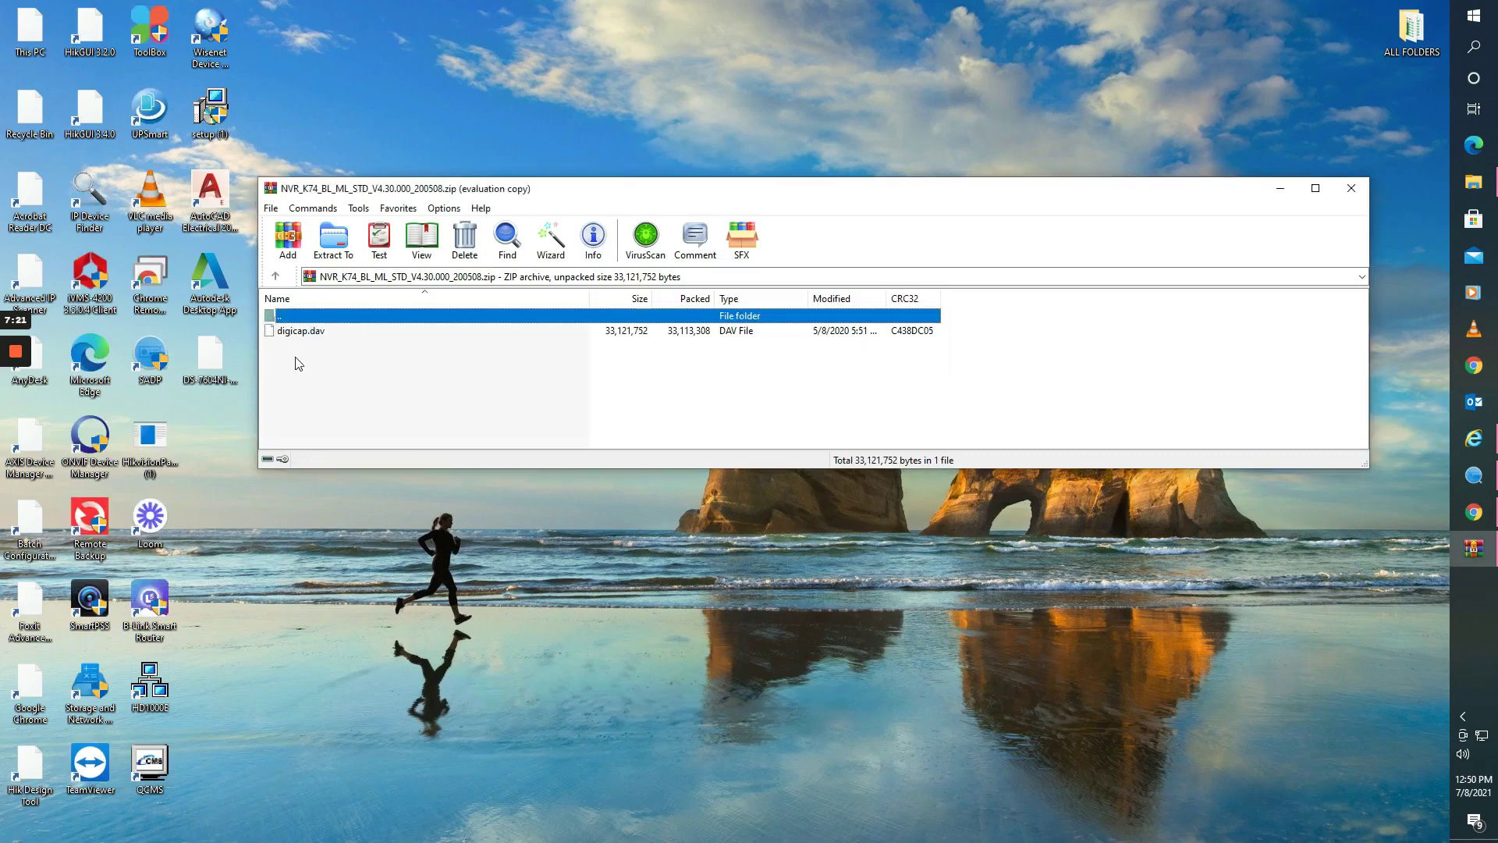
# - Extract digicap.dav from the archive onto the desktop, close WinRAR and place the file just below the archive
pyautogui.click(301, 332)
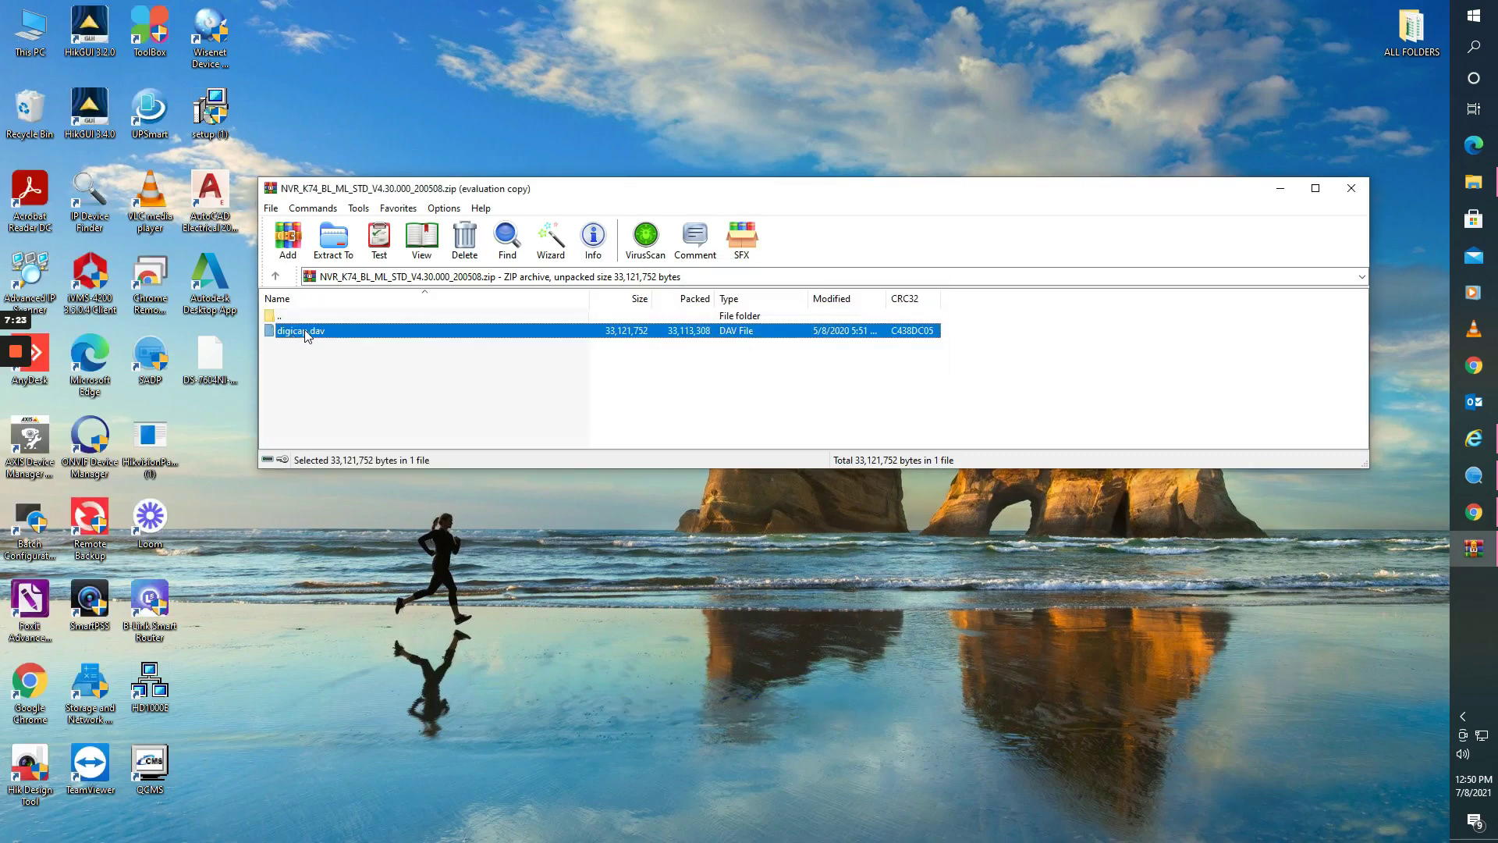
pyautogui.doubleClick(305, 334)
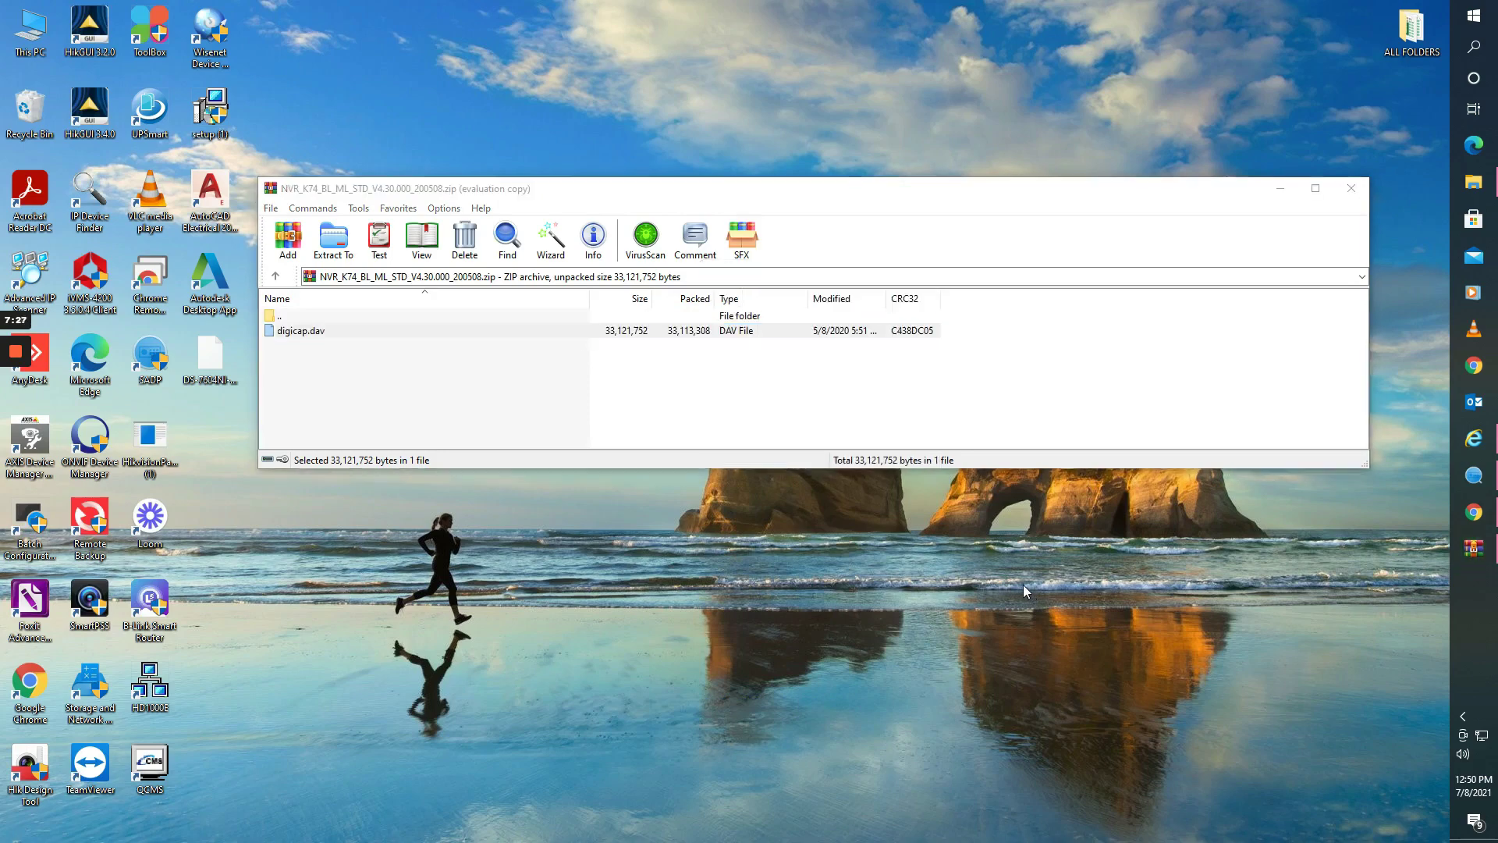
pyautogui.click(1352, 188)
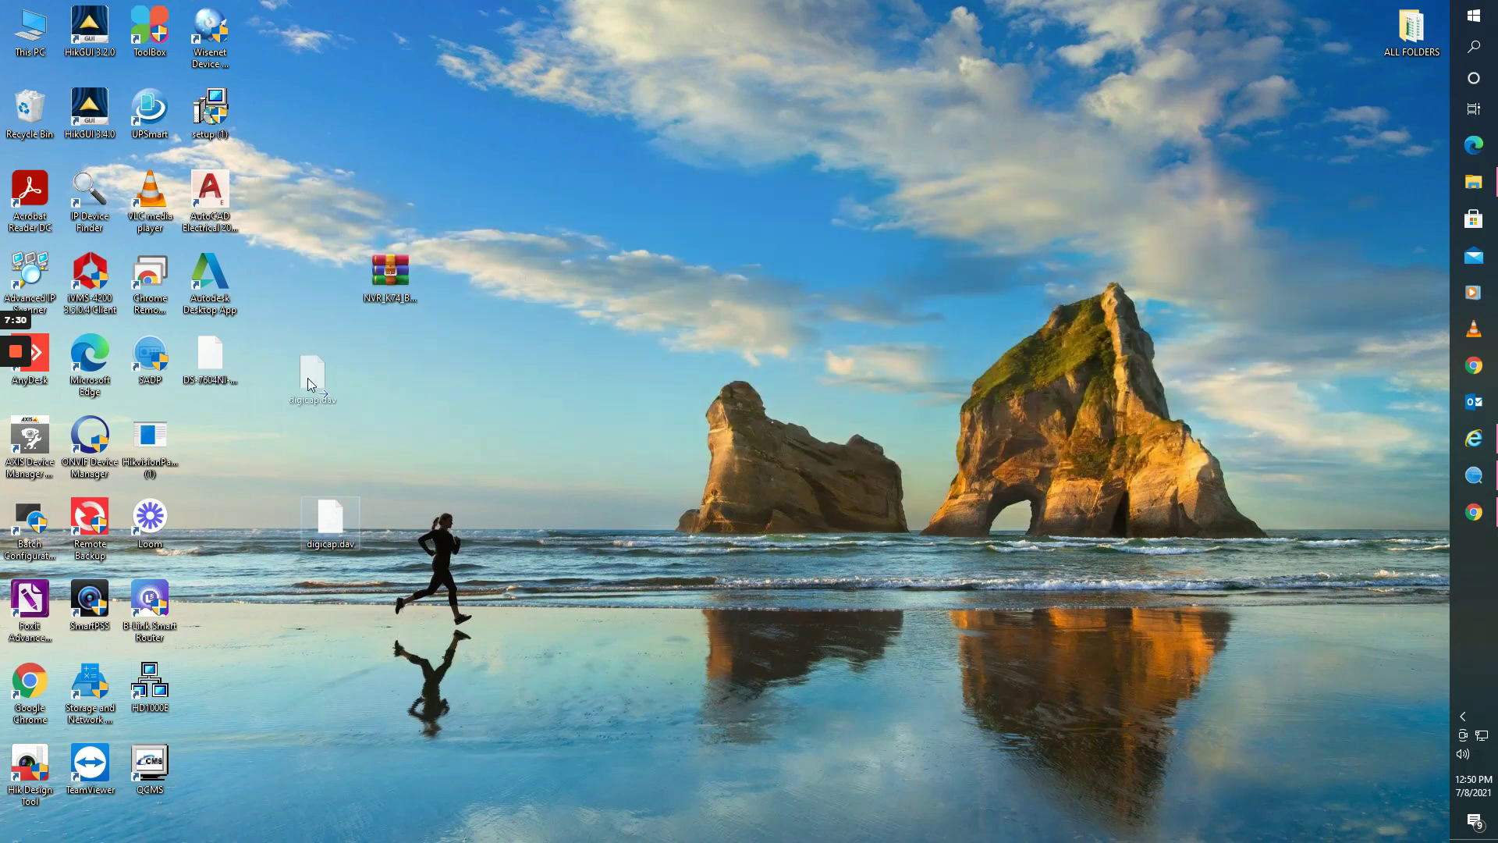
pyautogui.moveTo(308, 378); pyautogui.dragTo(338, 374)
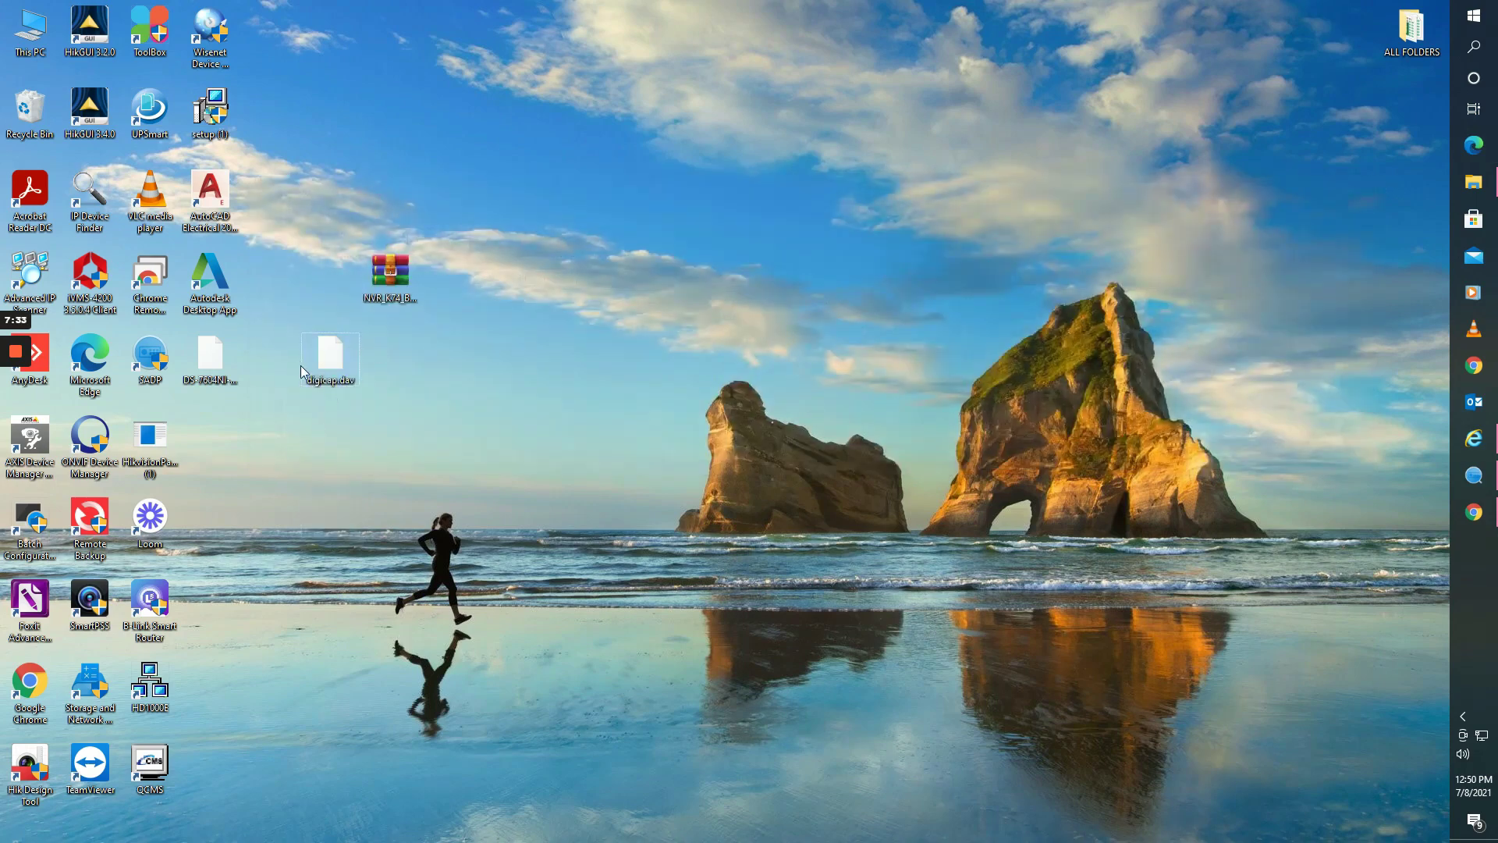
# - Switch to the NVR configuration page in Internet Explorer and run the firmware upgrade under Maintenance with digicap.dav from the desktop, accepting the automatic reboot
pyautogui.click(1474, 438)
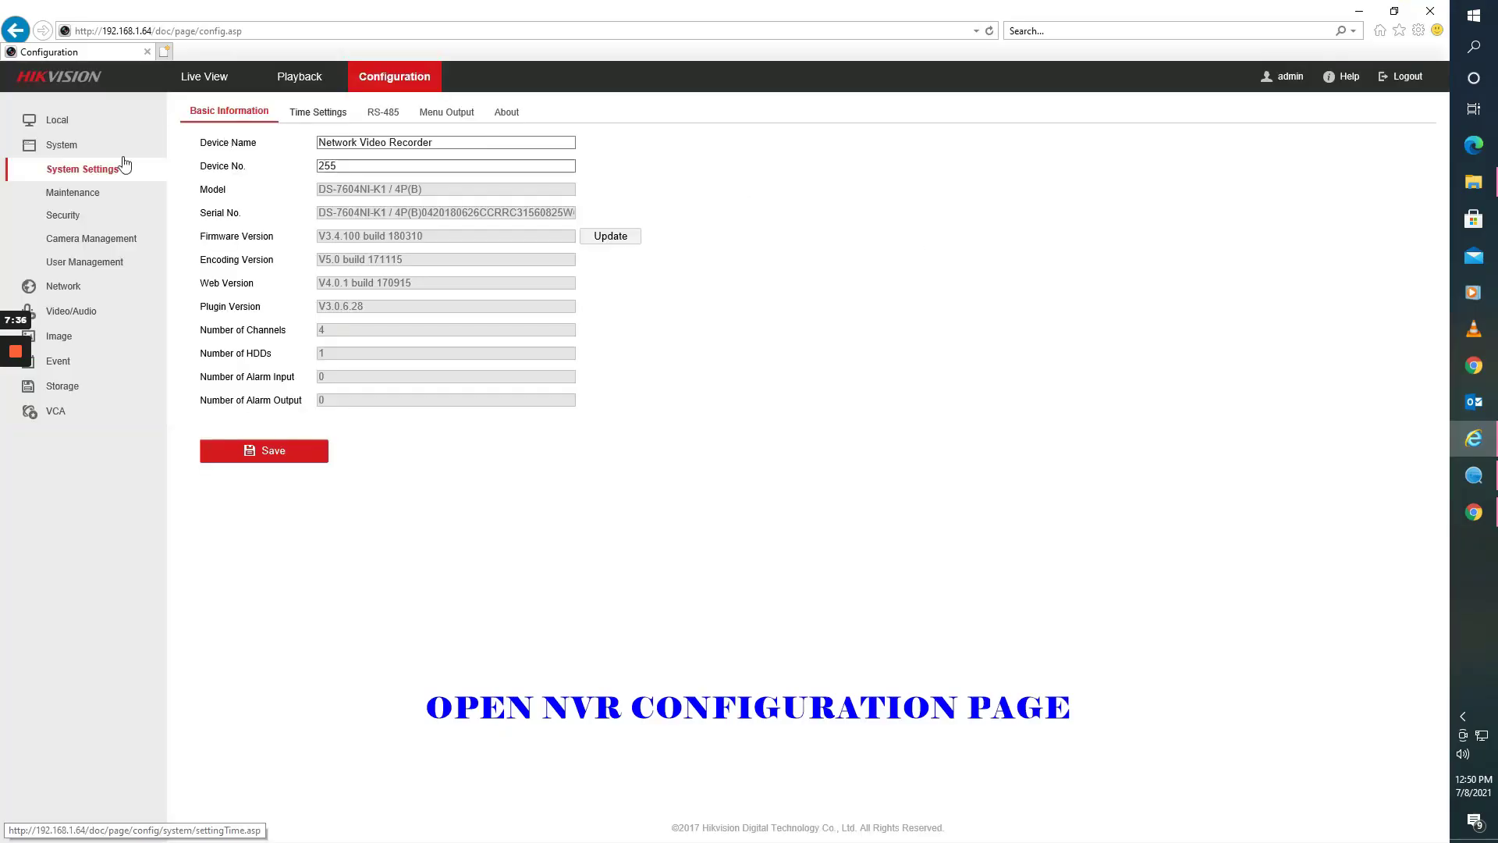
pyautogui.click(85, 194)
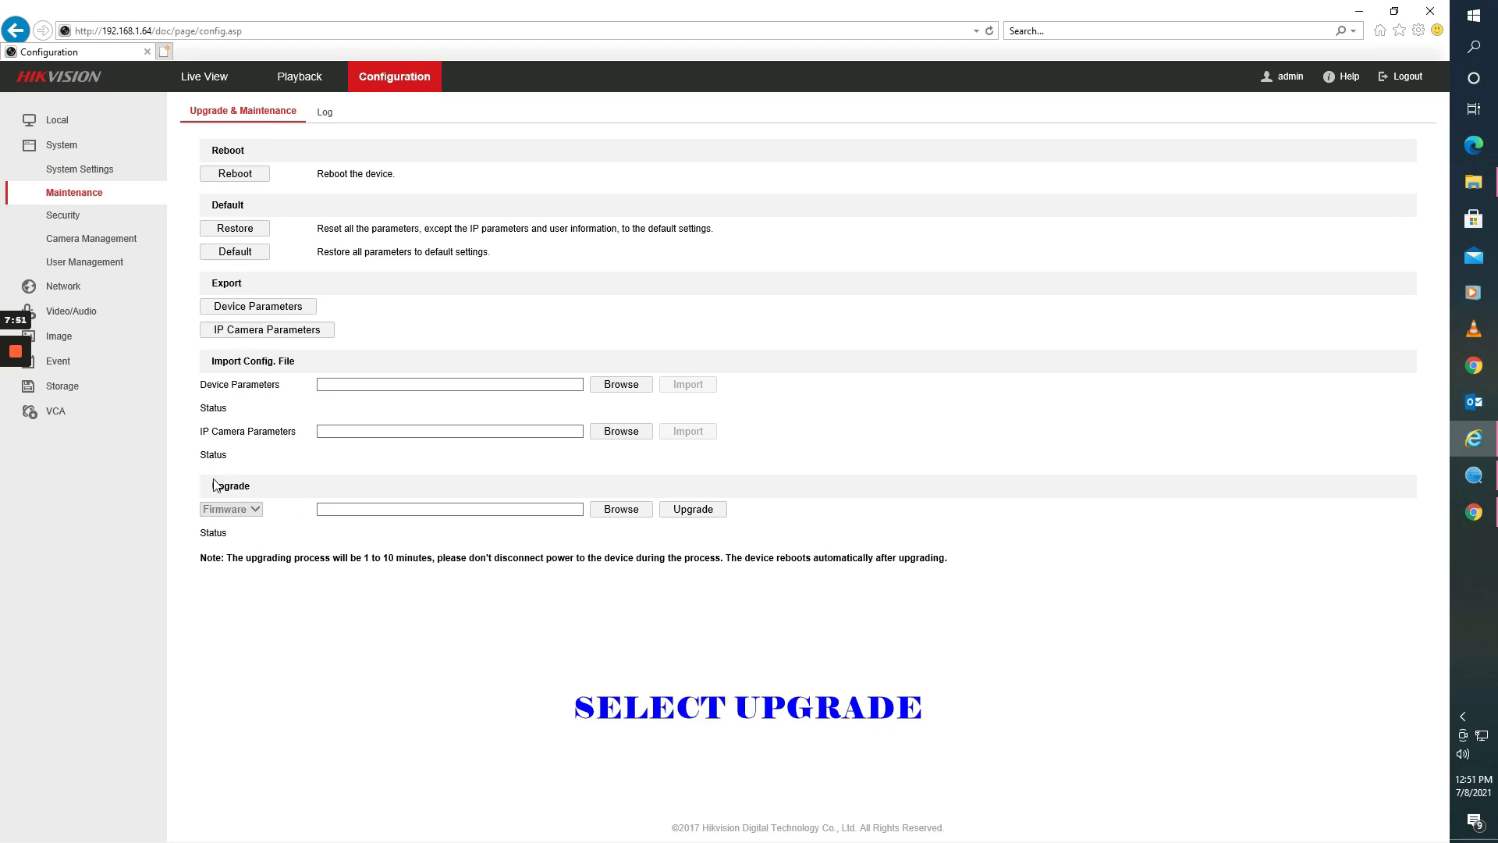
pyautogui.click(636, 511)
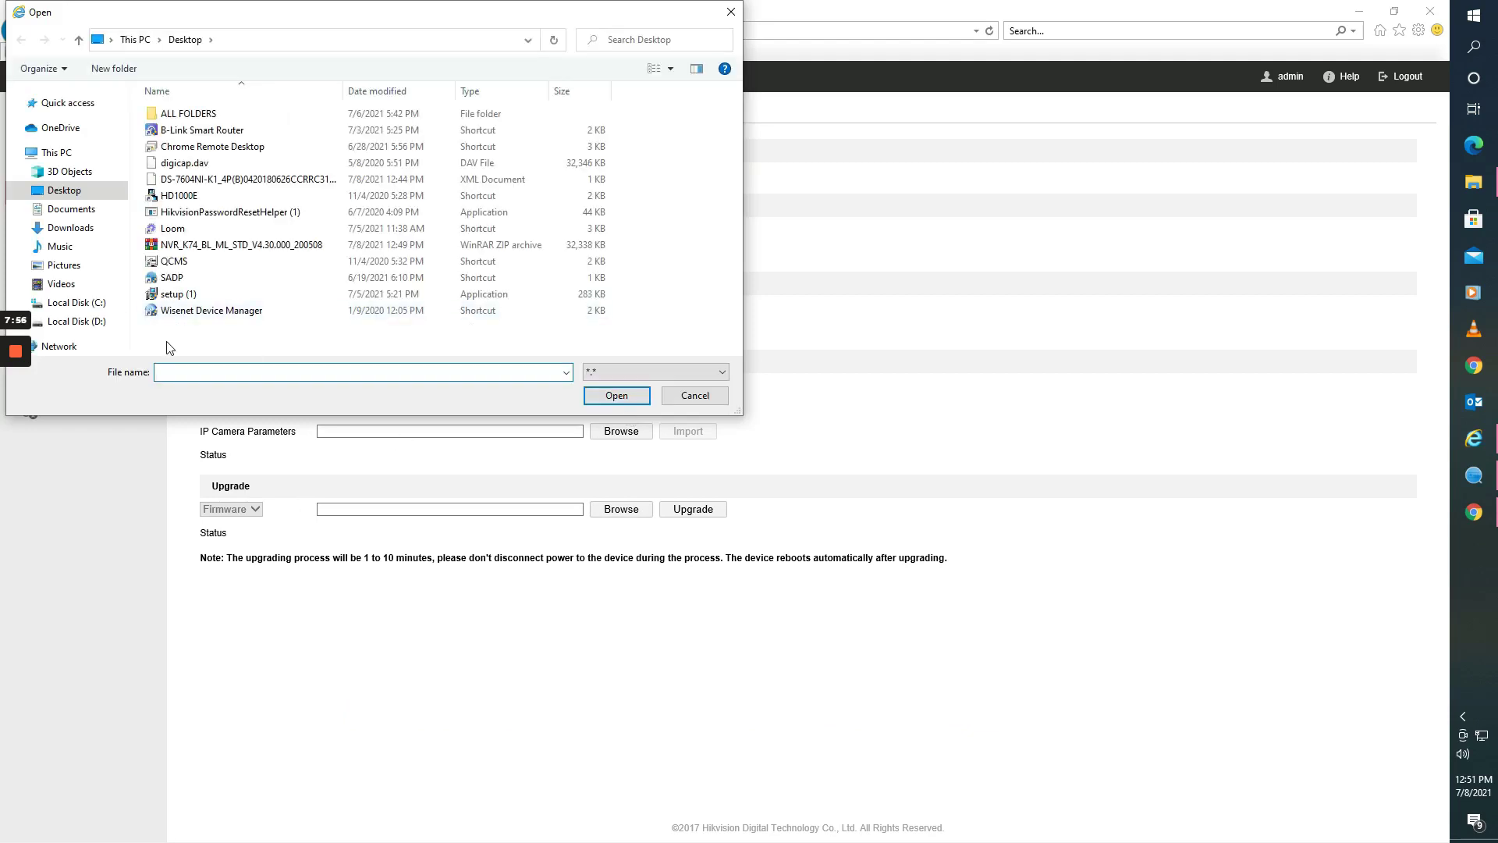
pyautogui.click(188, 167)
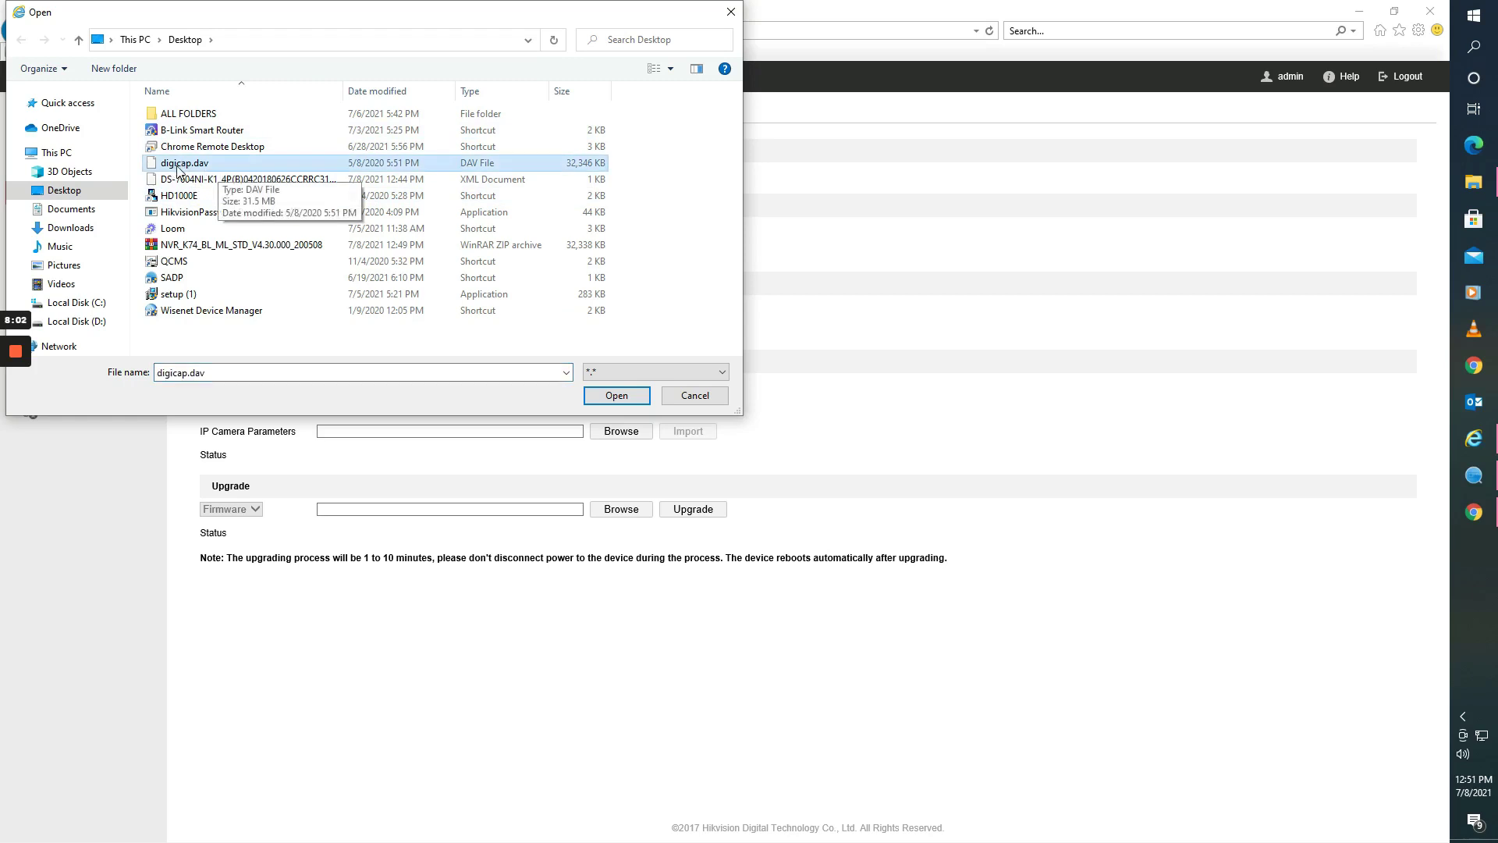
pyautogui.click(589, 394)
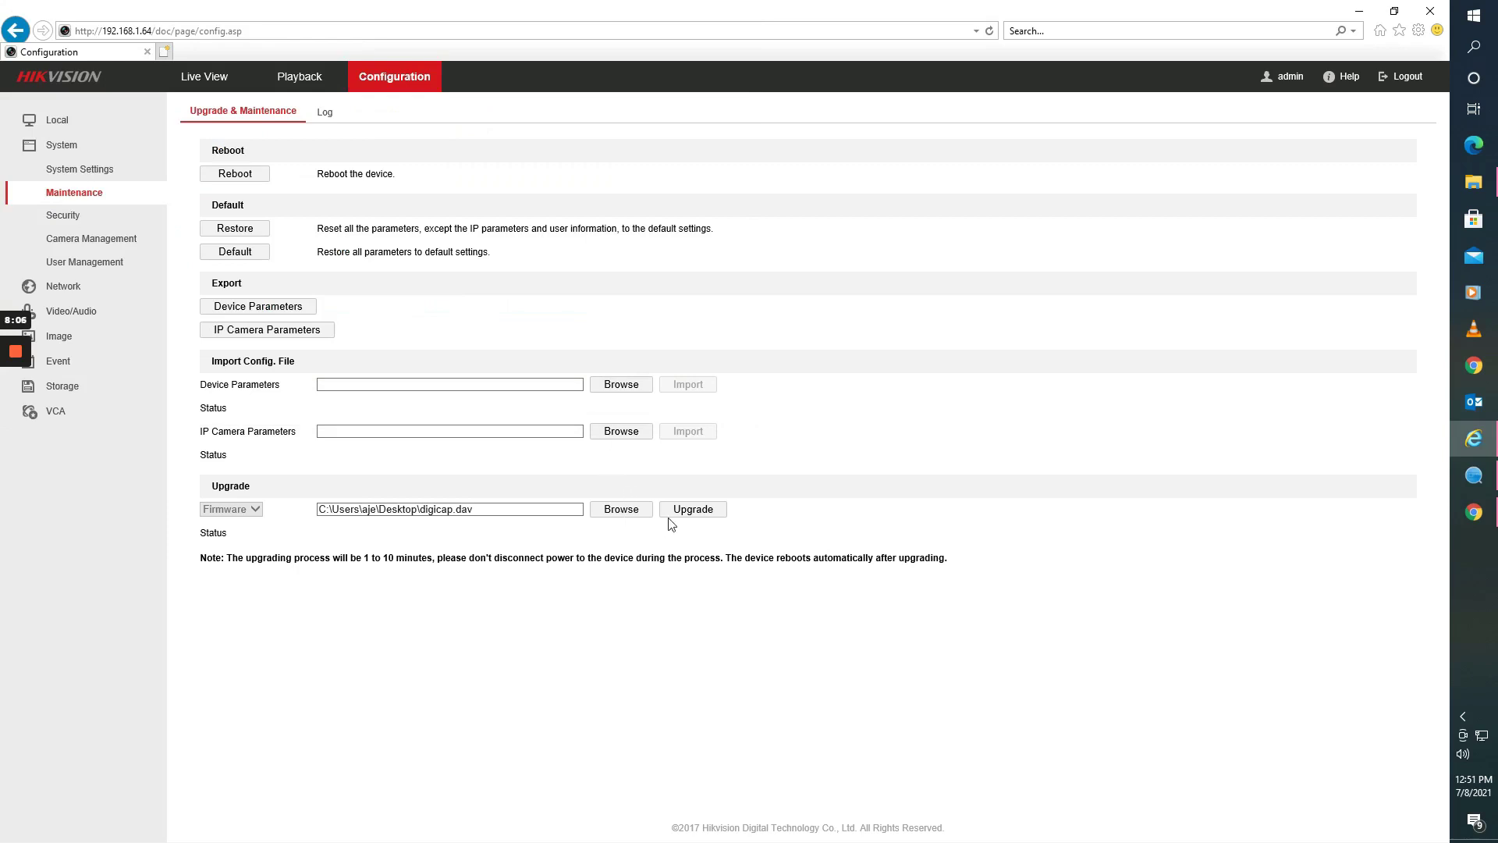
pyautogui.click(694, 510)
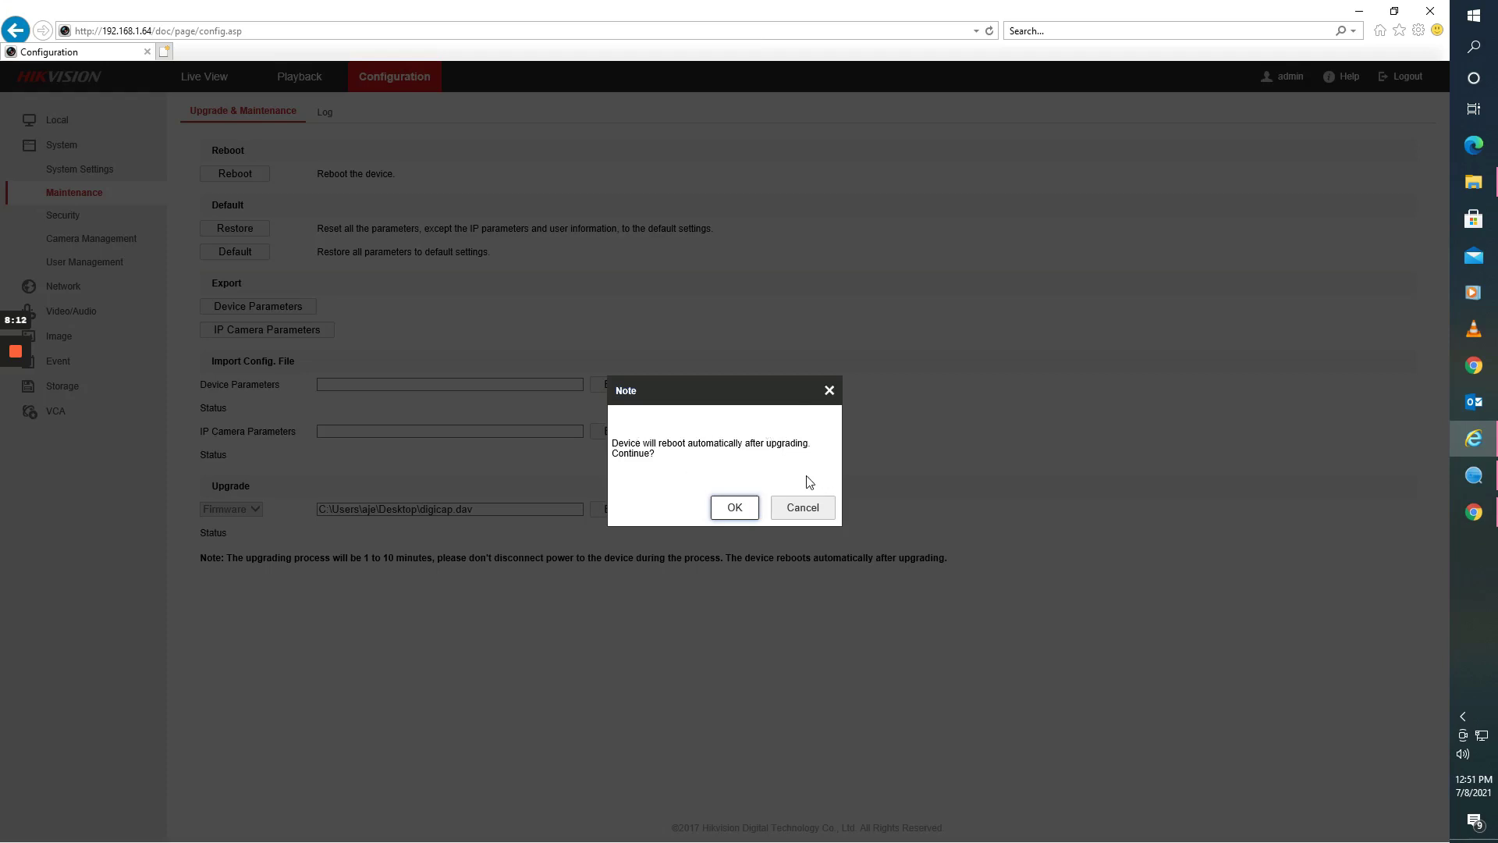
pyautogui.click(744, 518)
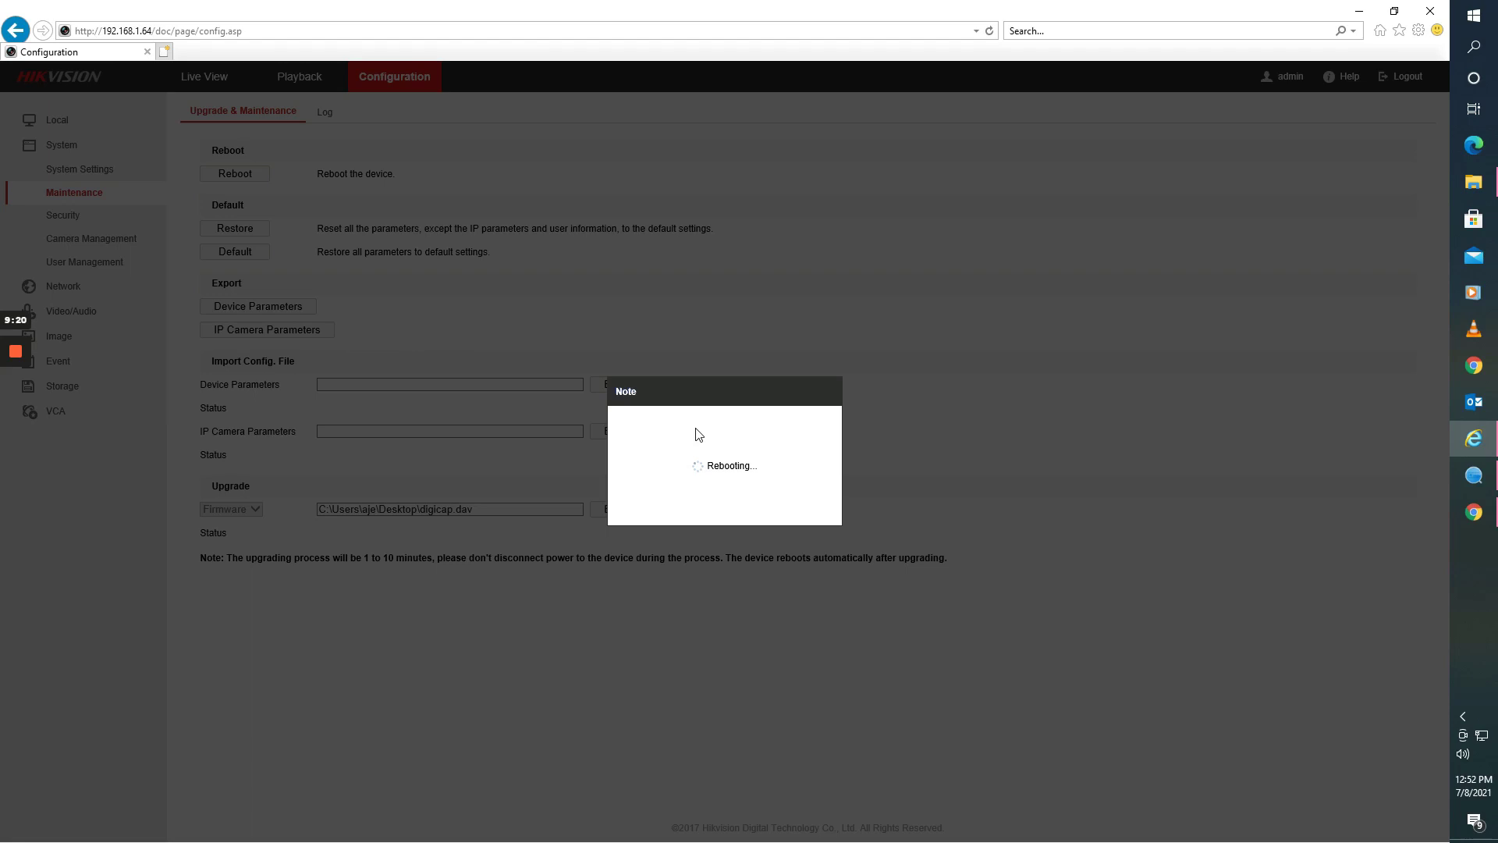
# - Switch to SADP and compare the software versions of the recorders at 192.168.1.64 and 192.168.1.139 while the NVR reboots
pyautogui.click(1474, 475)
pyautogui.click(899, 248)
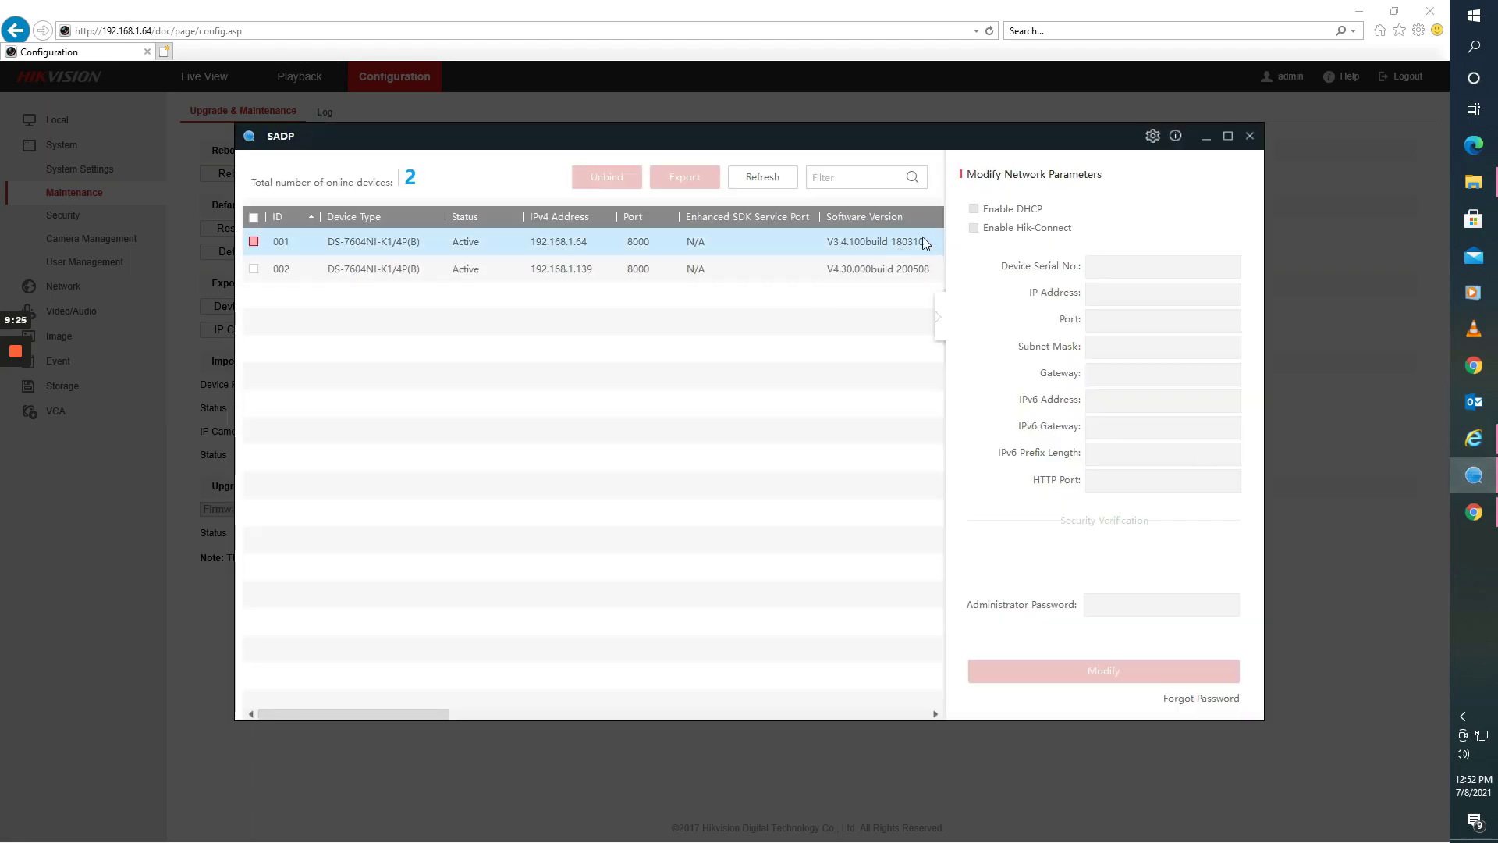
pyautogui.click(932, 267)
pyautogui.click(896, 239)
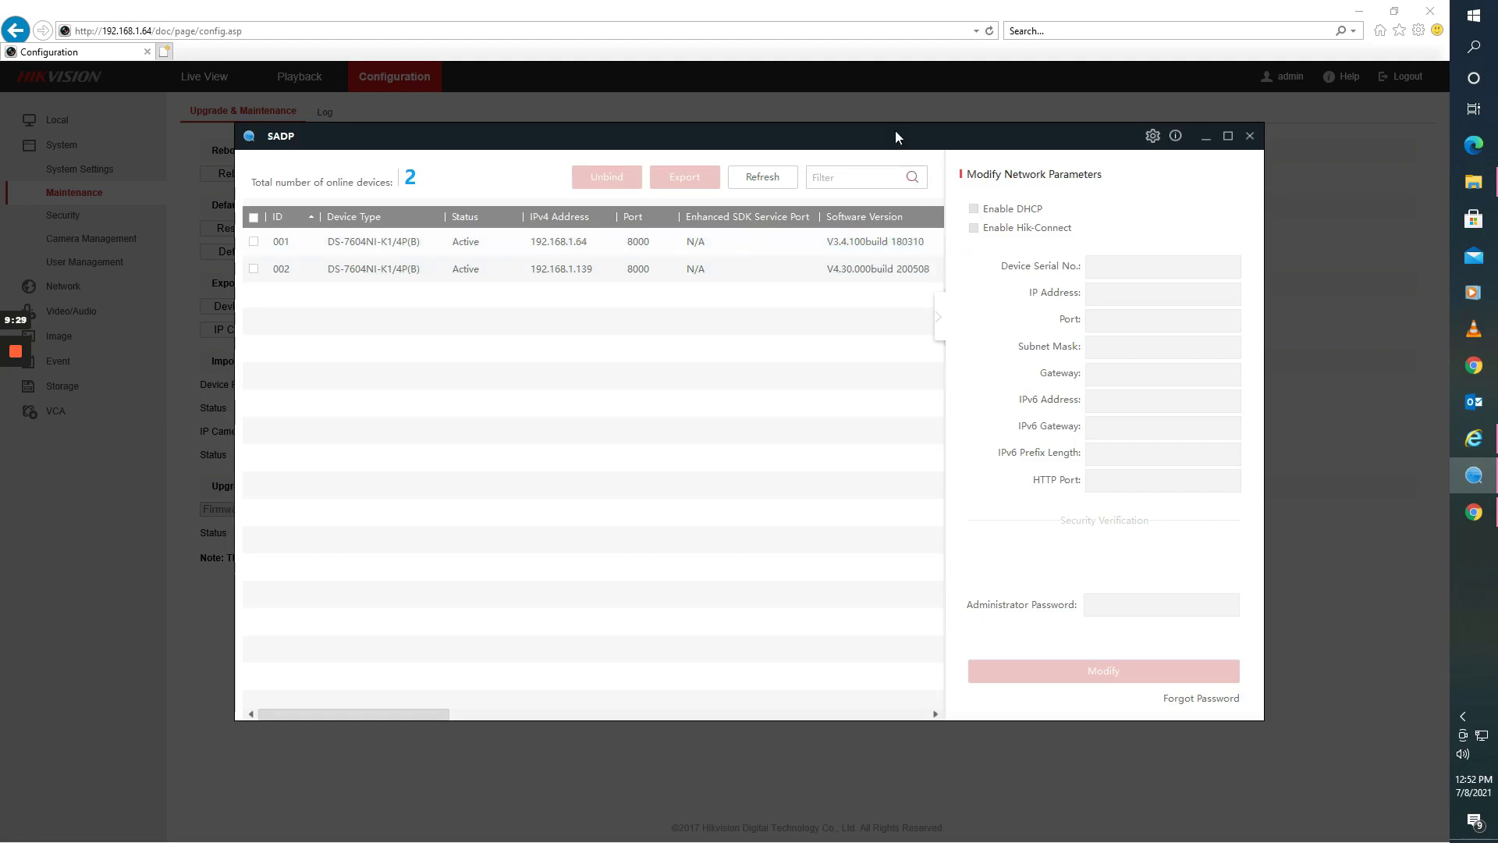
pyautogui.moveTo(896, 131); pyautogui.dragTo(1072, 229)
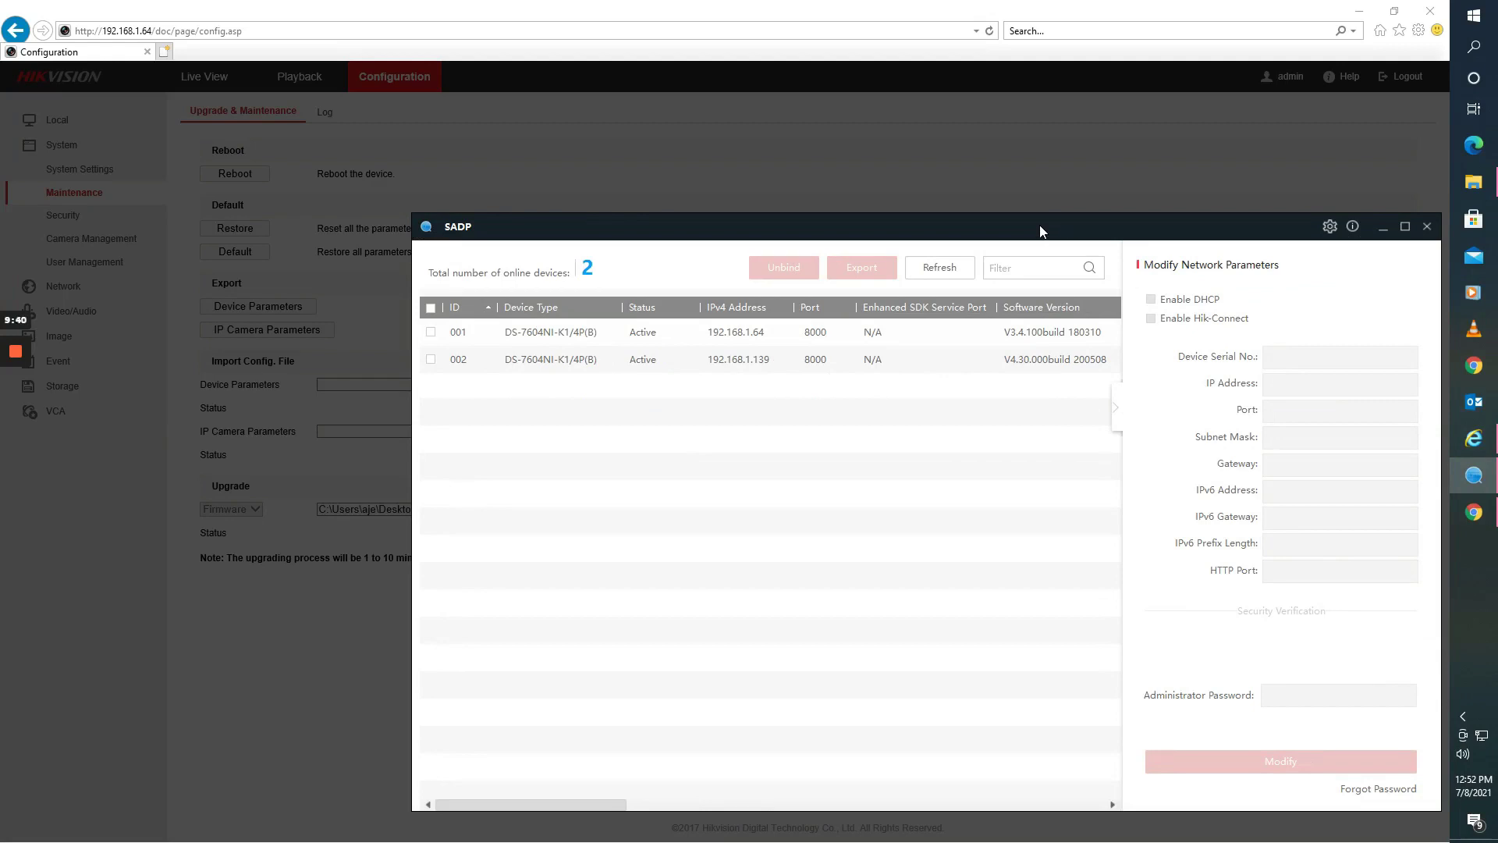
pyautogui.moveTo(1040, 224); pyautogui.dragTo(911, 154)
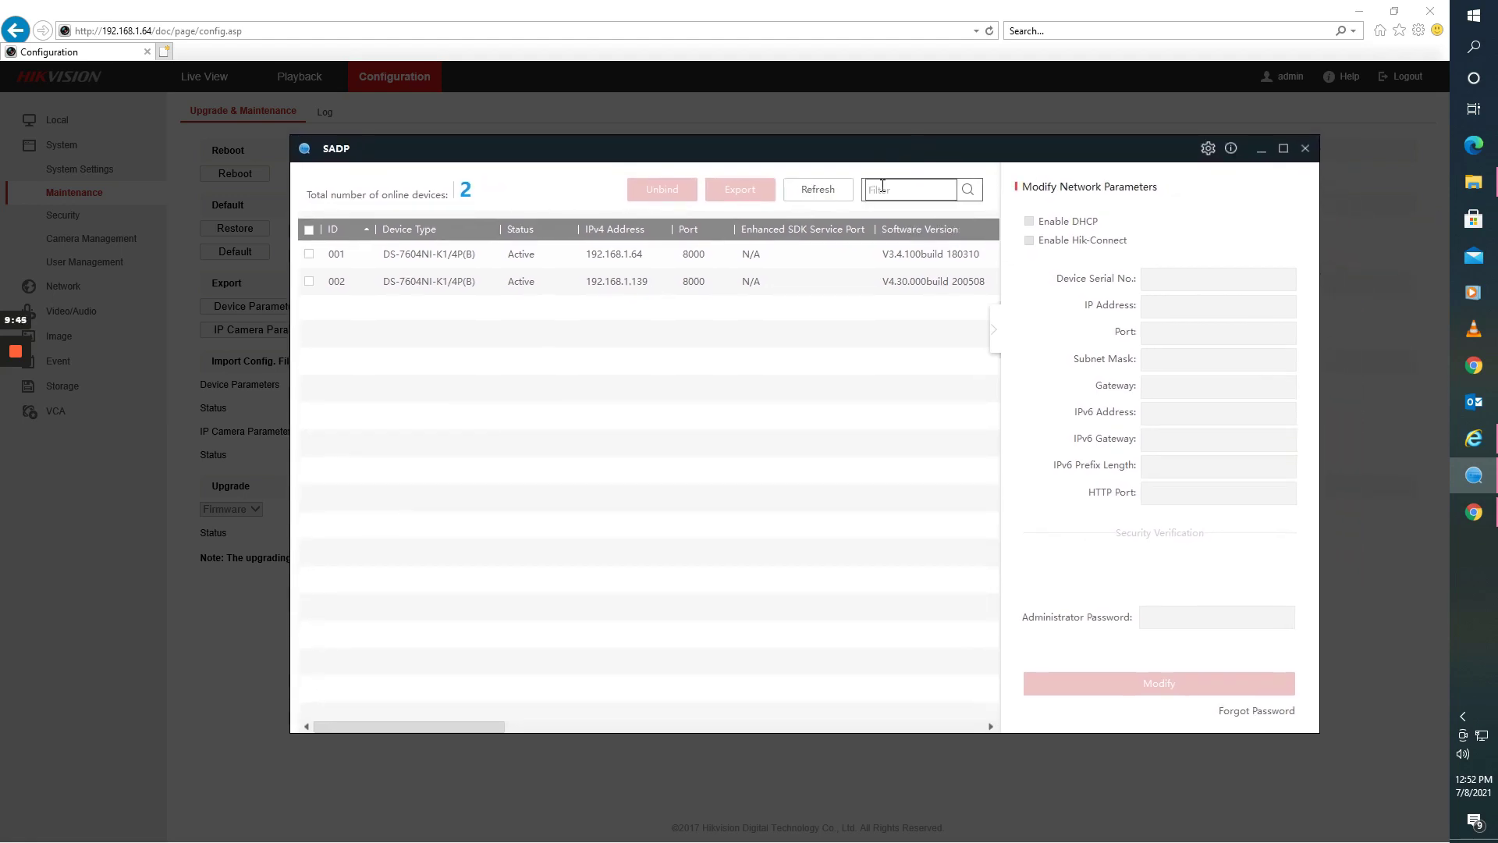
pyautogui.click(896, 257)
pyautogui.click(15, 415)
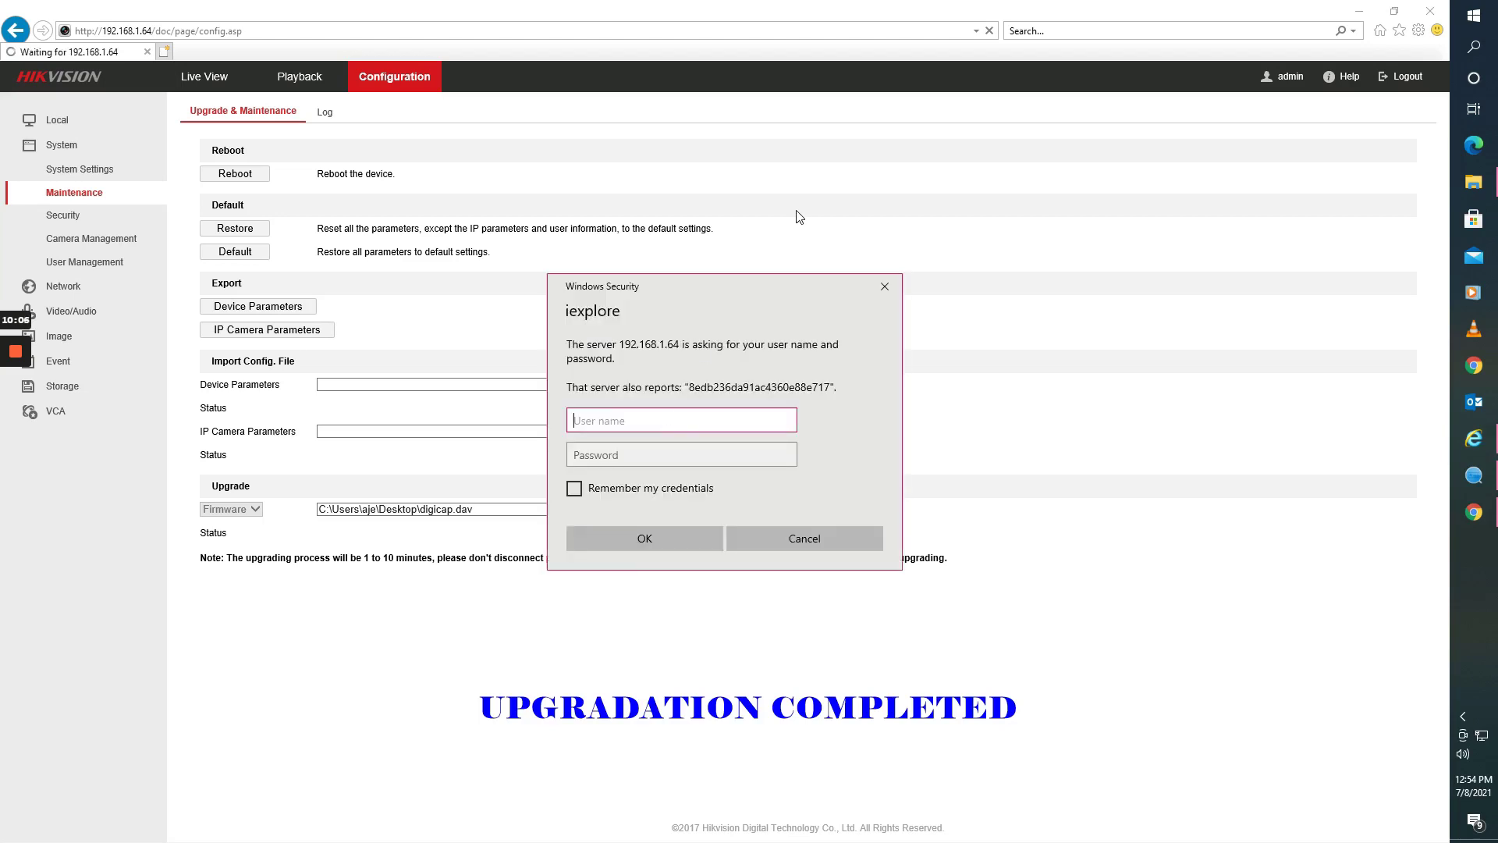
# - Check the upgraded software version of 192.168.1.64 against the other recorder in SADP, and minimize its window
pyautogui.click(1474, 475)
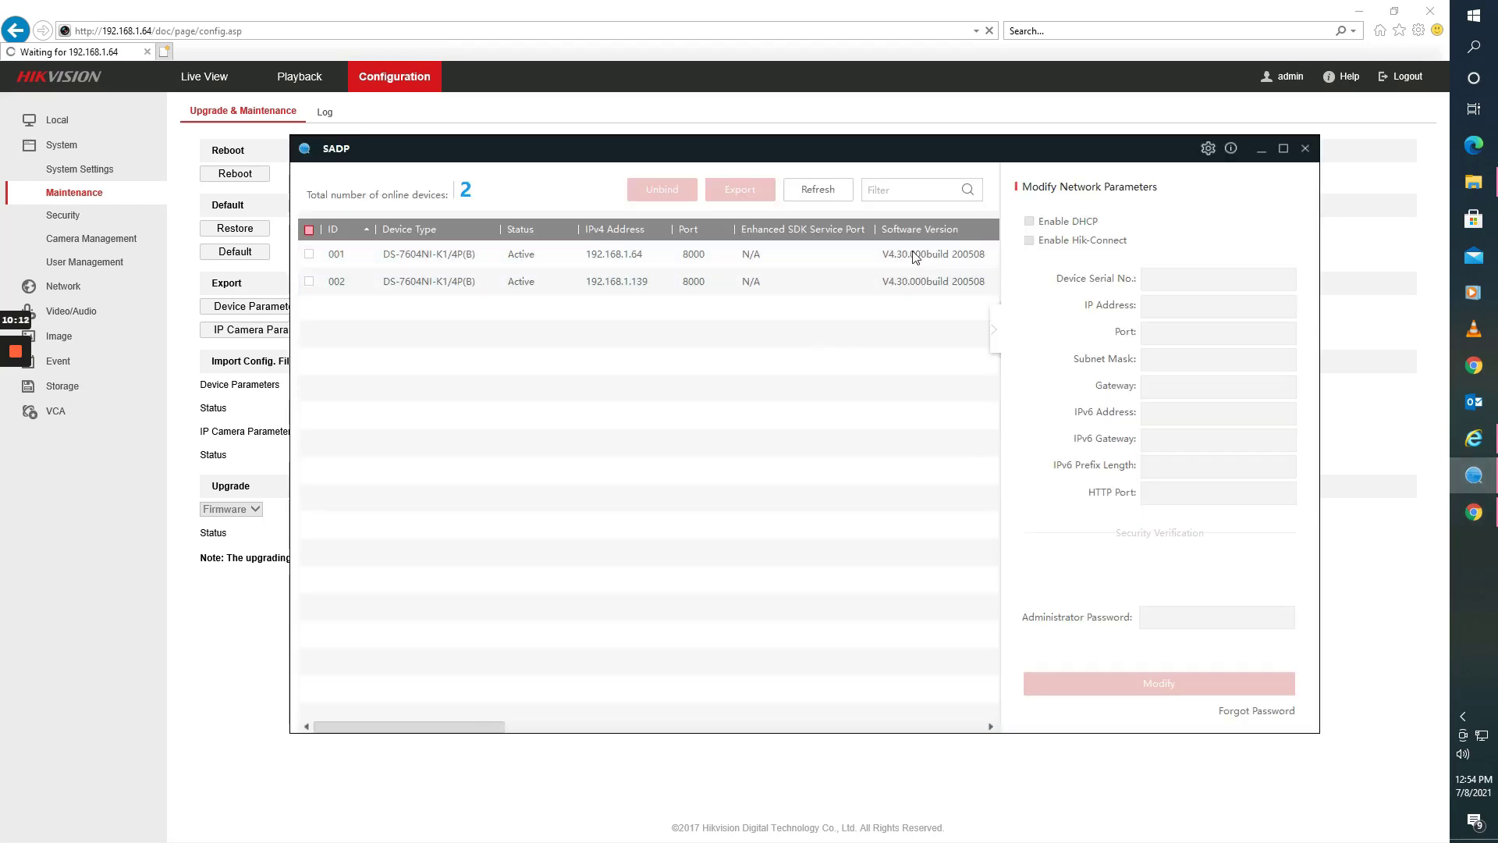
pyautogui.click(957, 287)
pyautogui.click(948, 260)
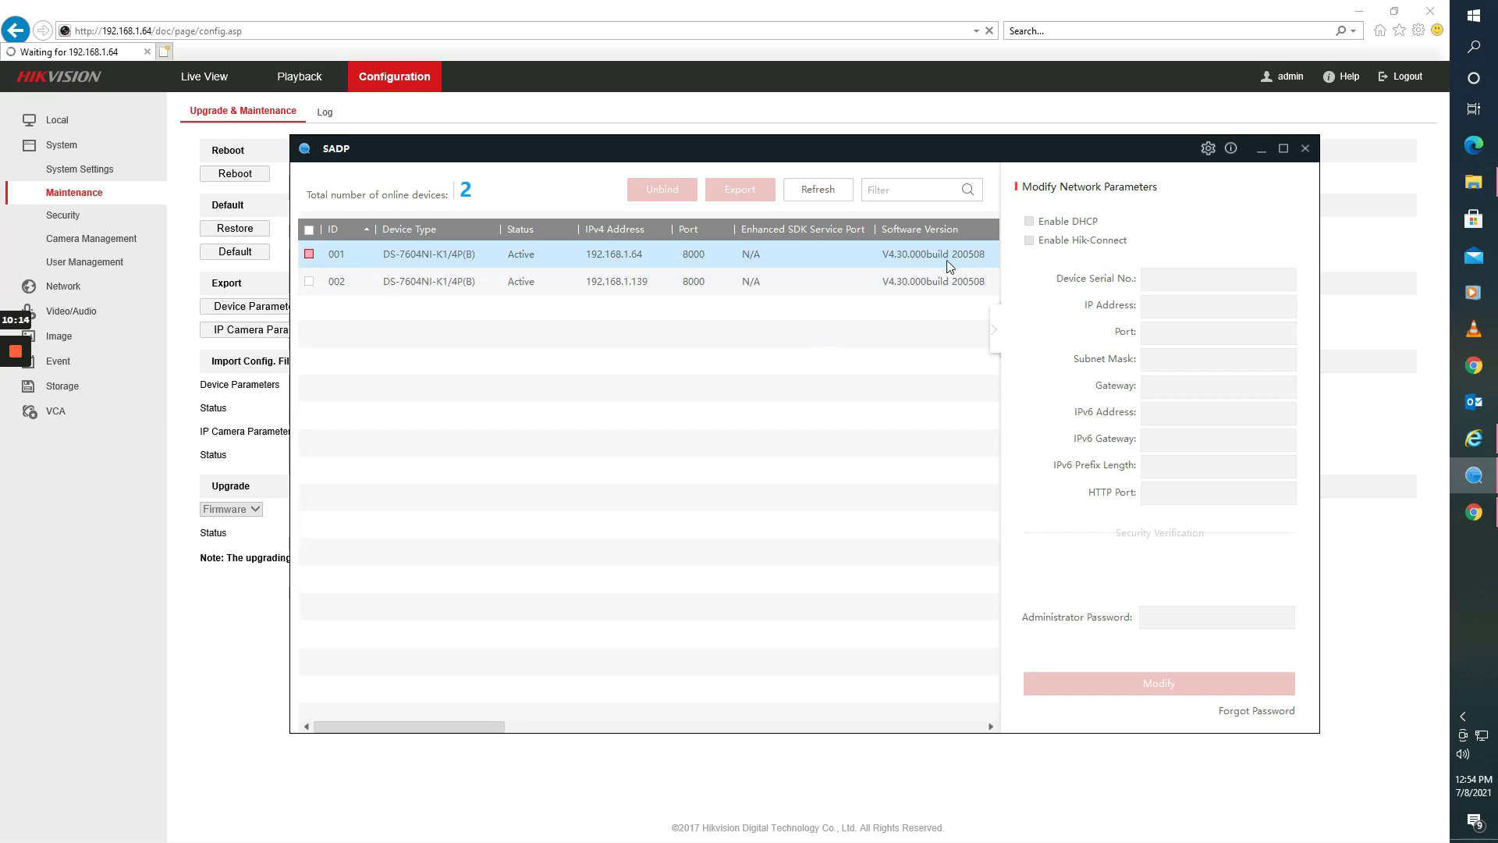
pyautogui.click(564, 250)
pyautogui.click(1261, 149)
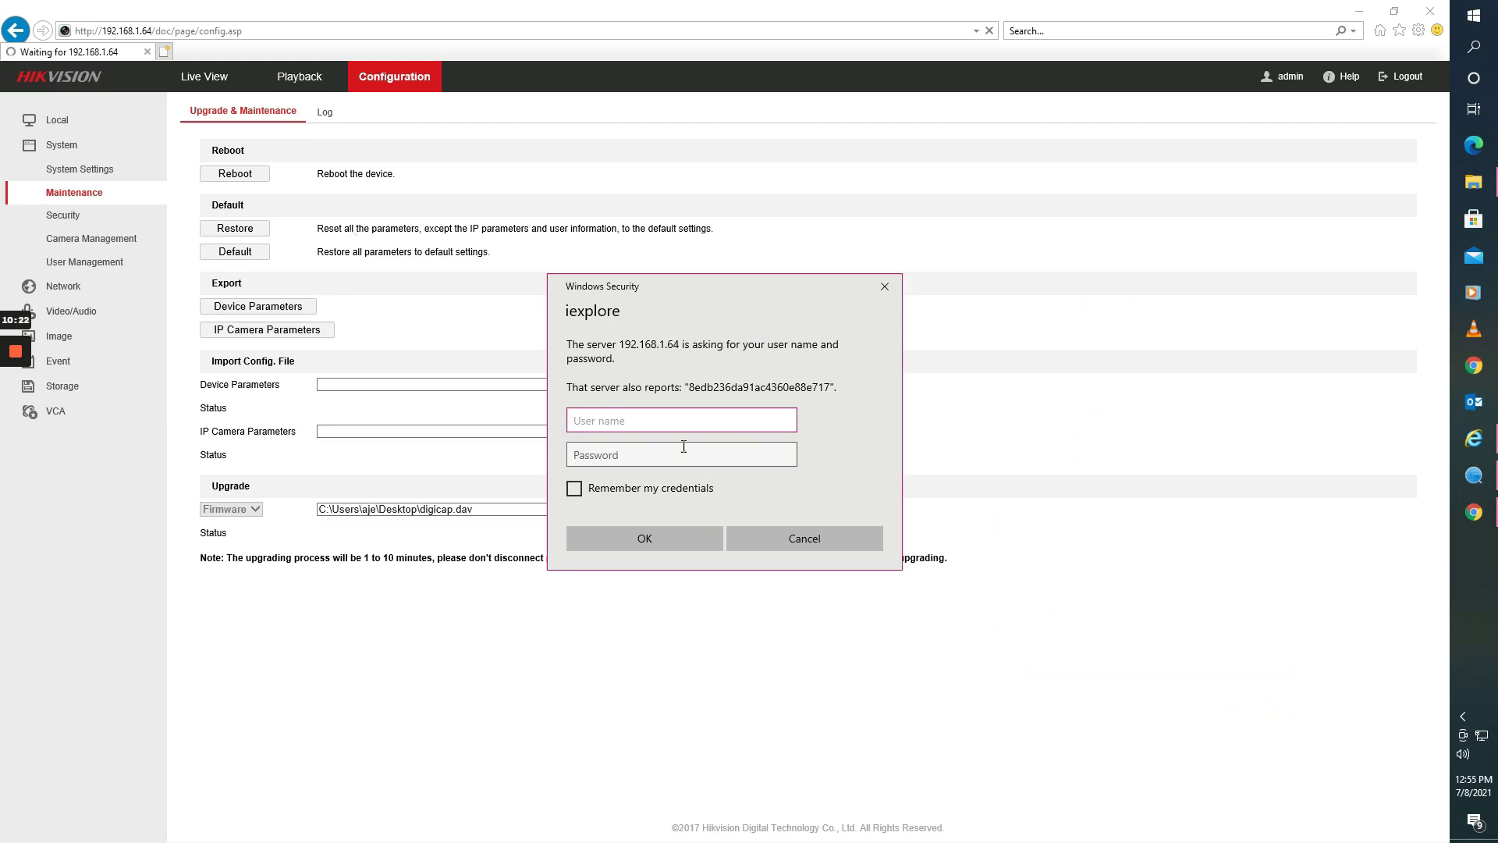
# - Answer the Windows Security prompt for 192.168.1.64 with the user name admin and the account password
pyautogui.write('admin')
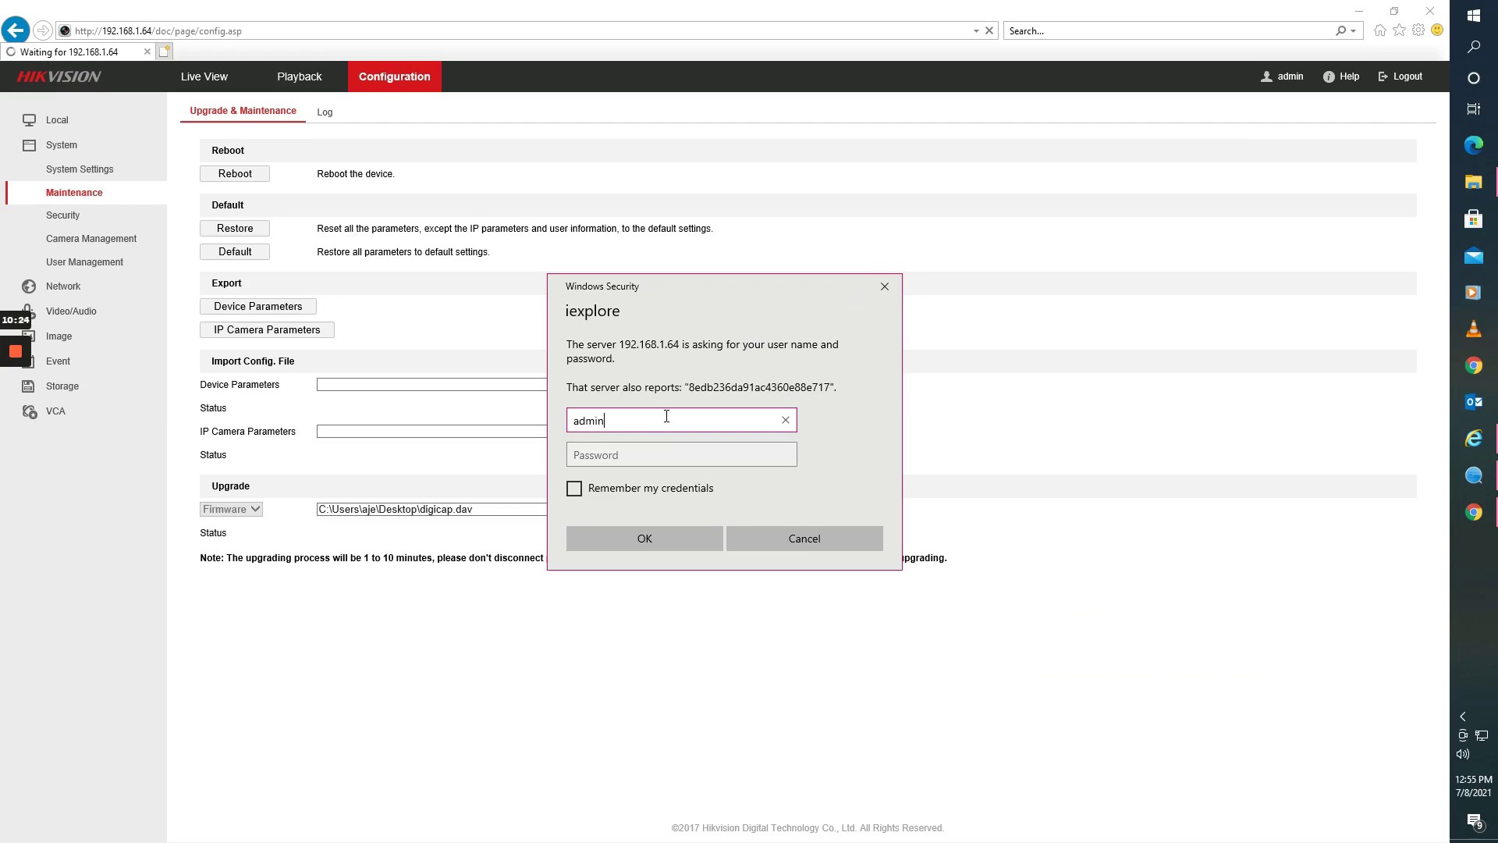
pyautogui.press('Tab')
pyautogui.write('***')
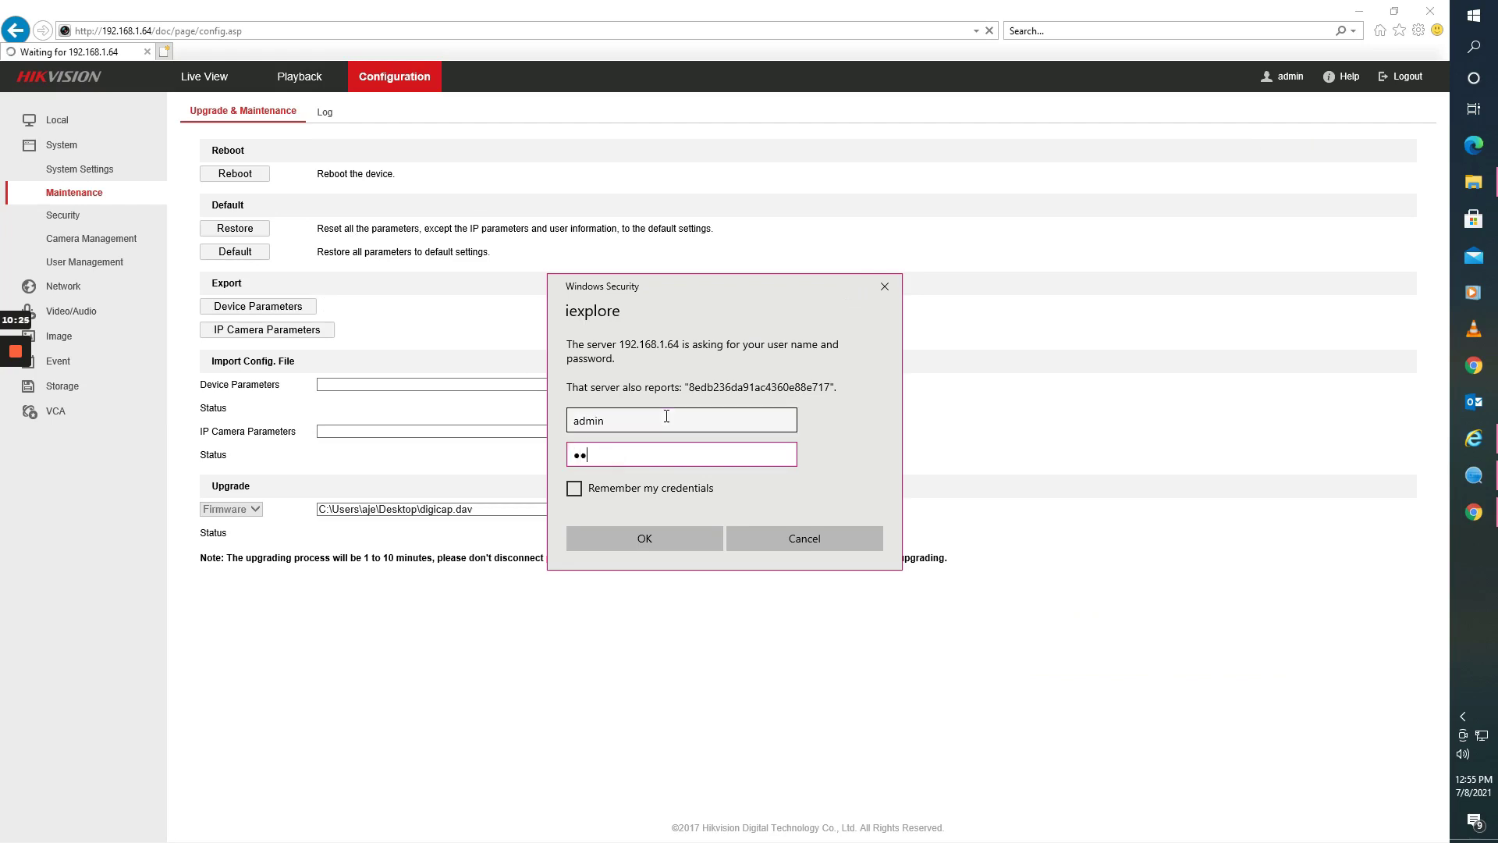
pyautogui.write('******')
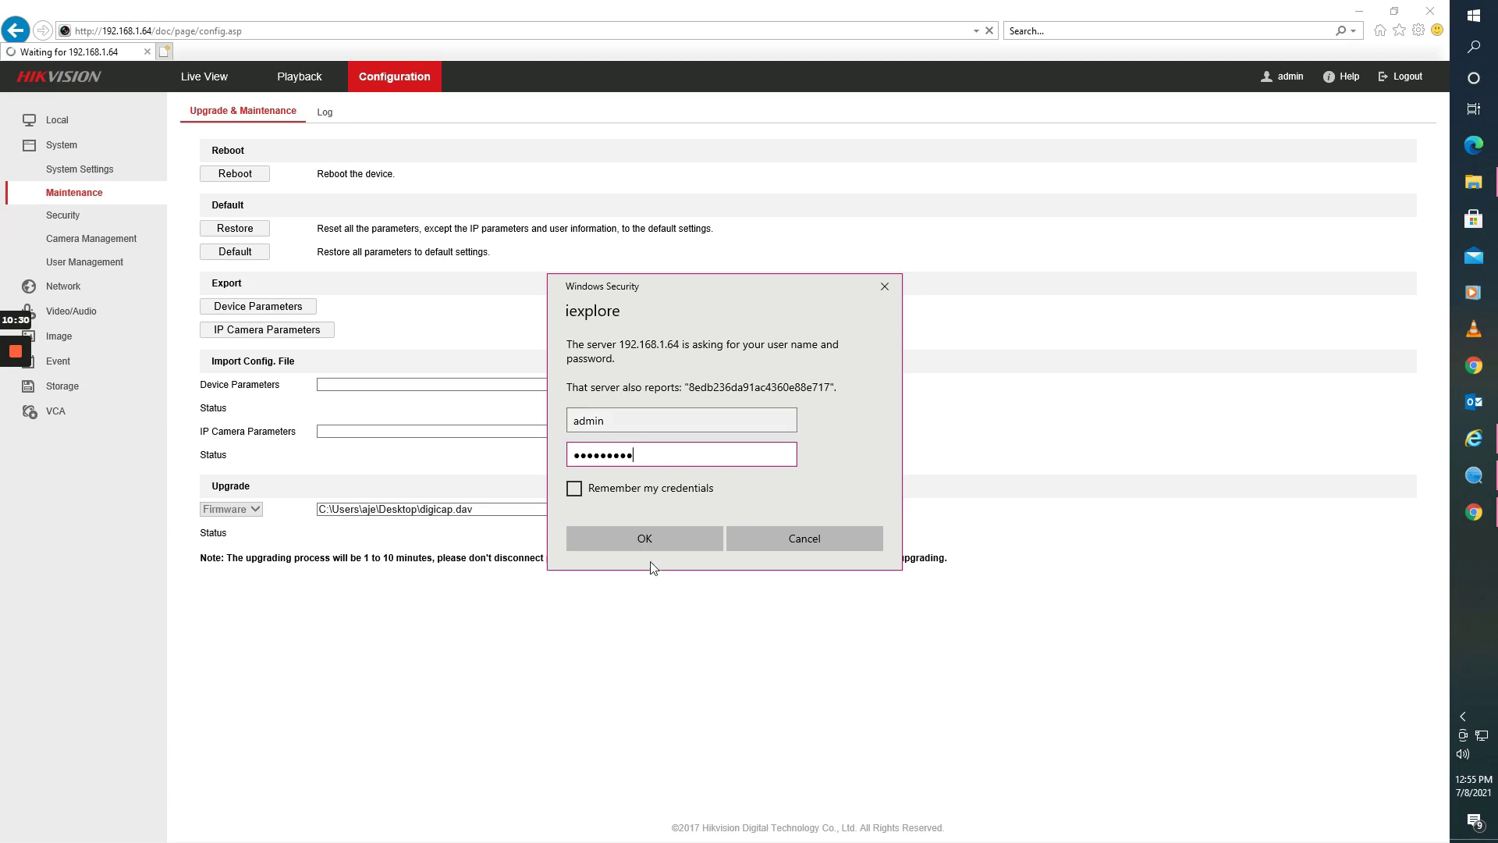
pyautogui.click(648, 541)
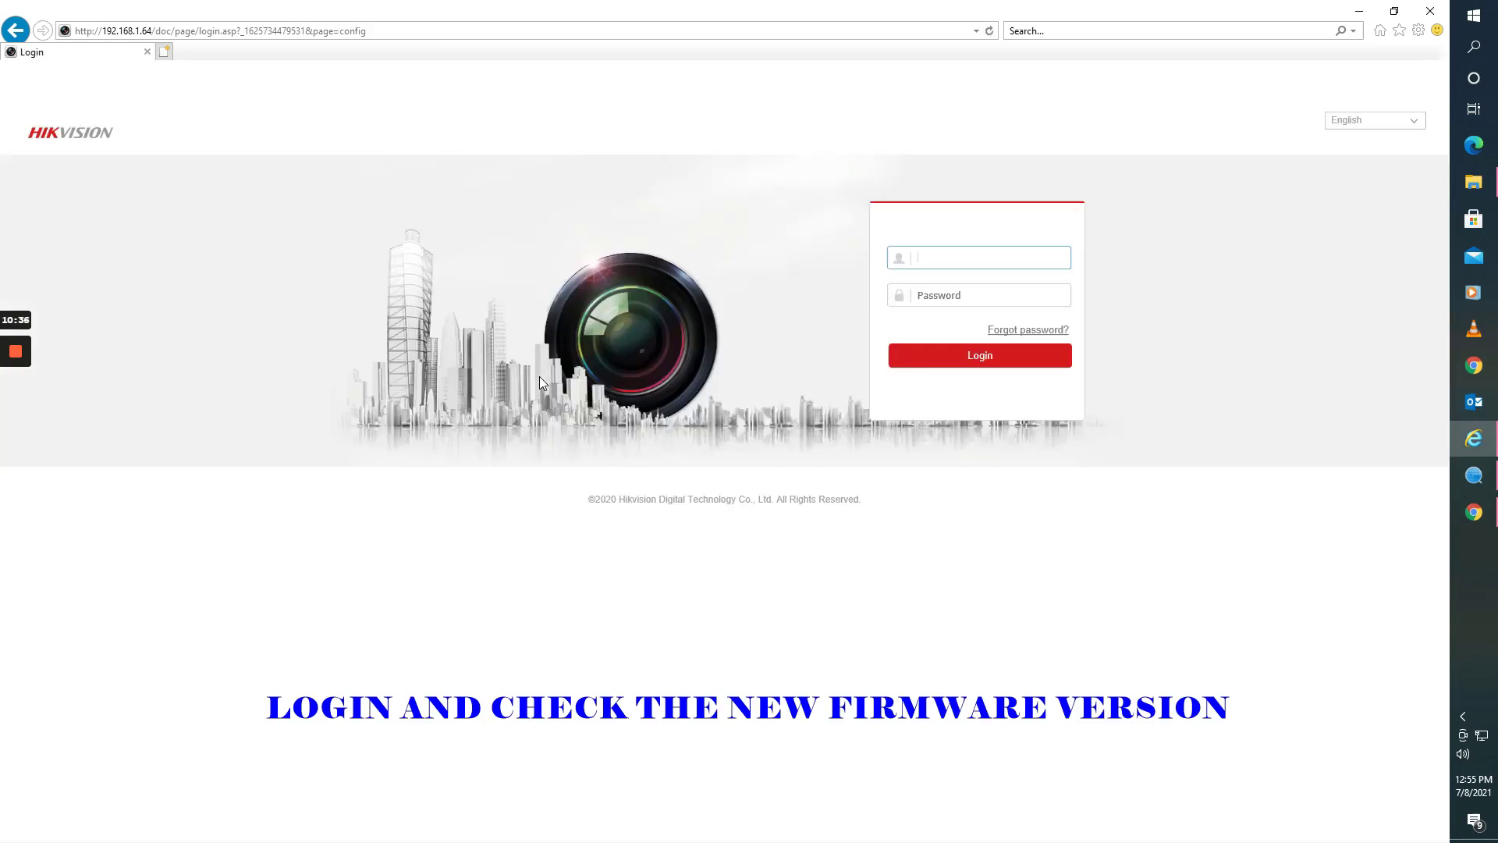
# - Log in to the NVR's web page at 192.168.1.64 as admin with the account password
pyautogui.write('admin')
pyautogui.press('Tab')
pyautogui.write('***')
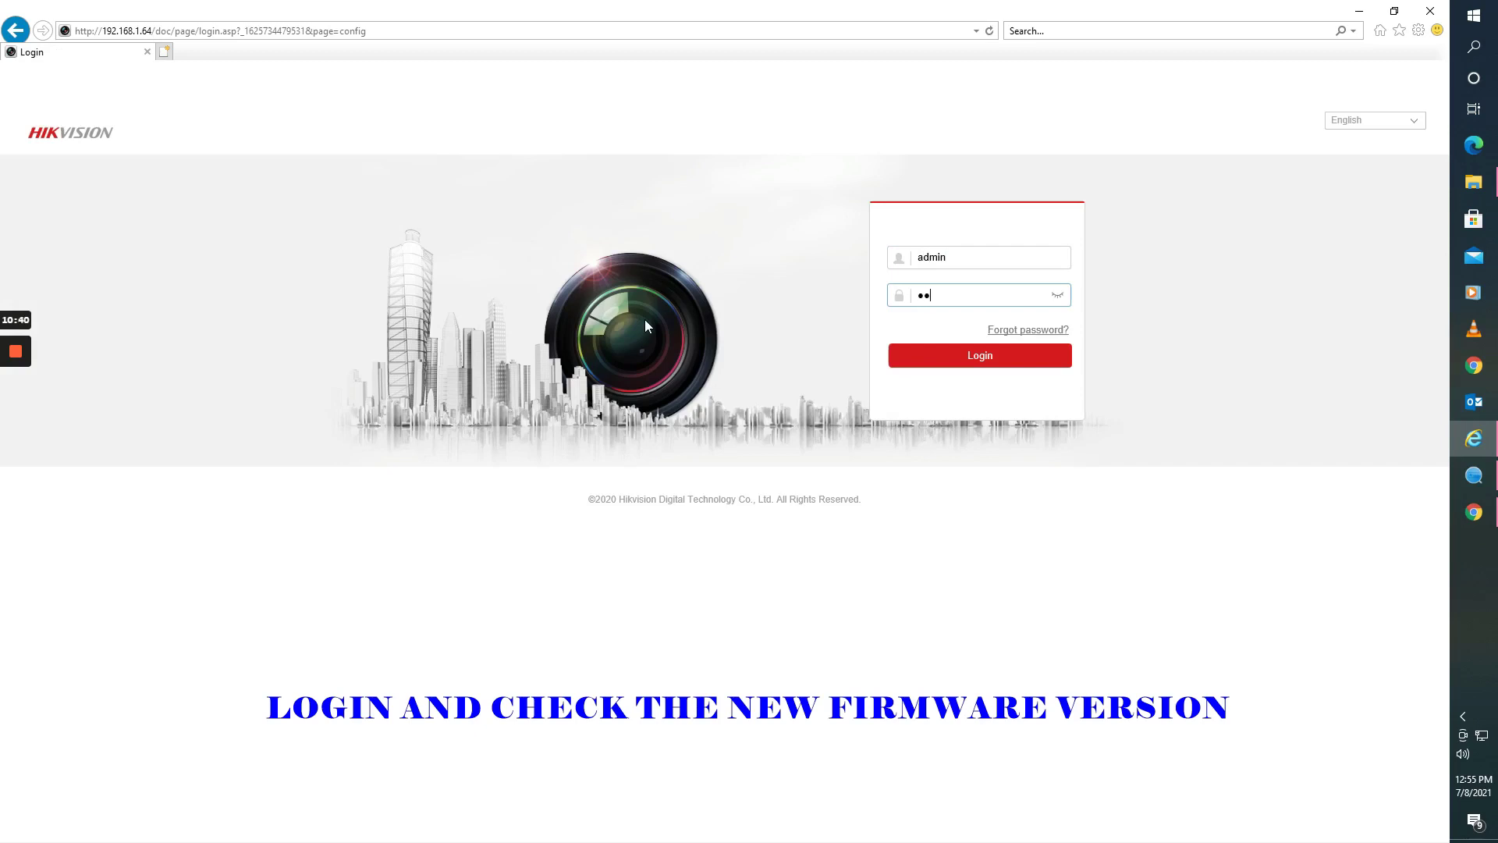
pyautogui.write('******')
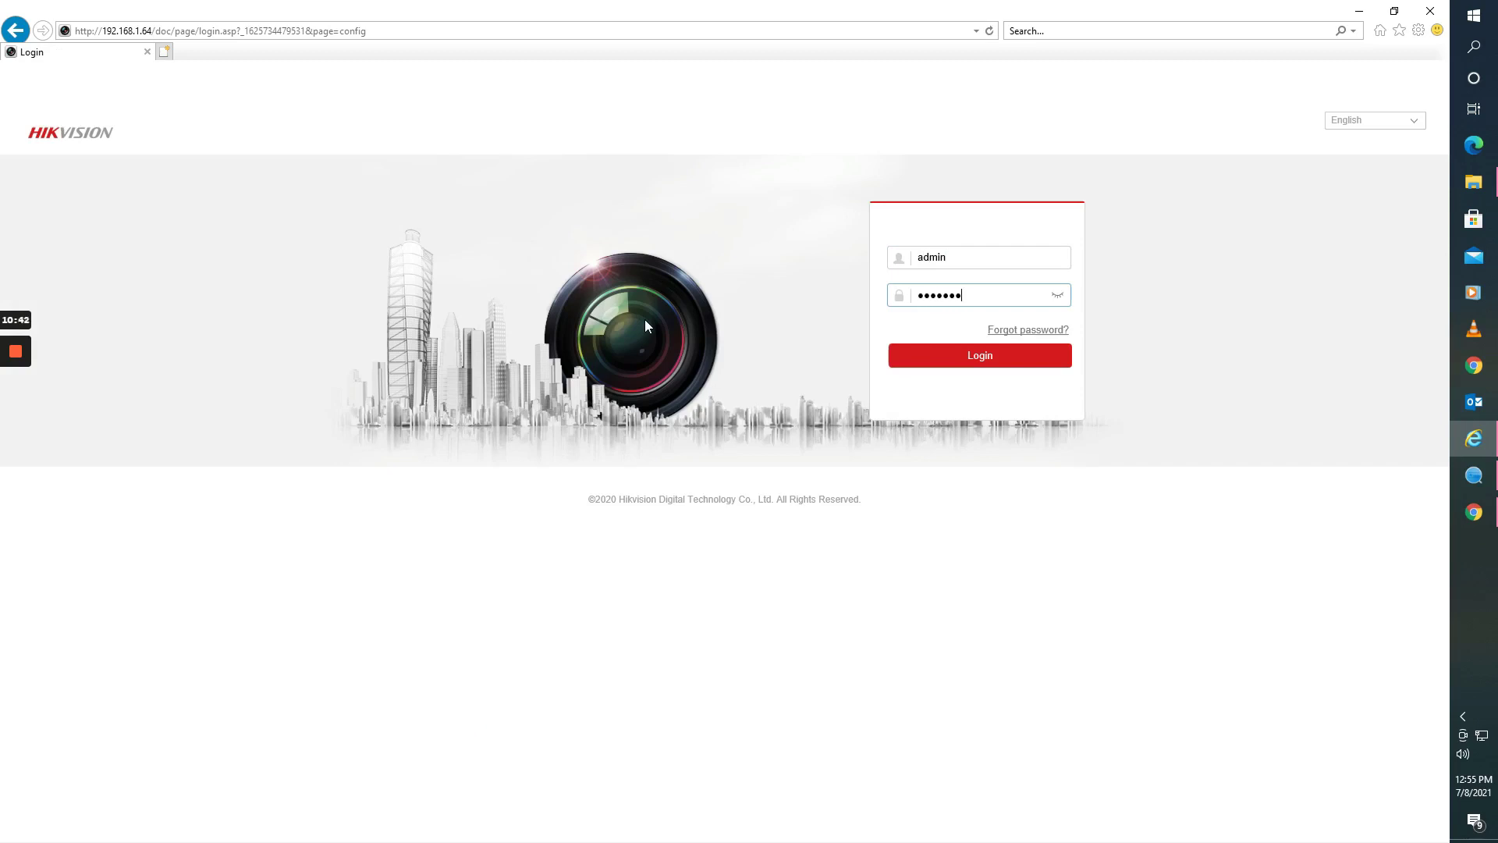
pyautogui.click(926, 359)
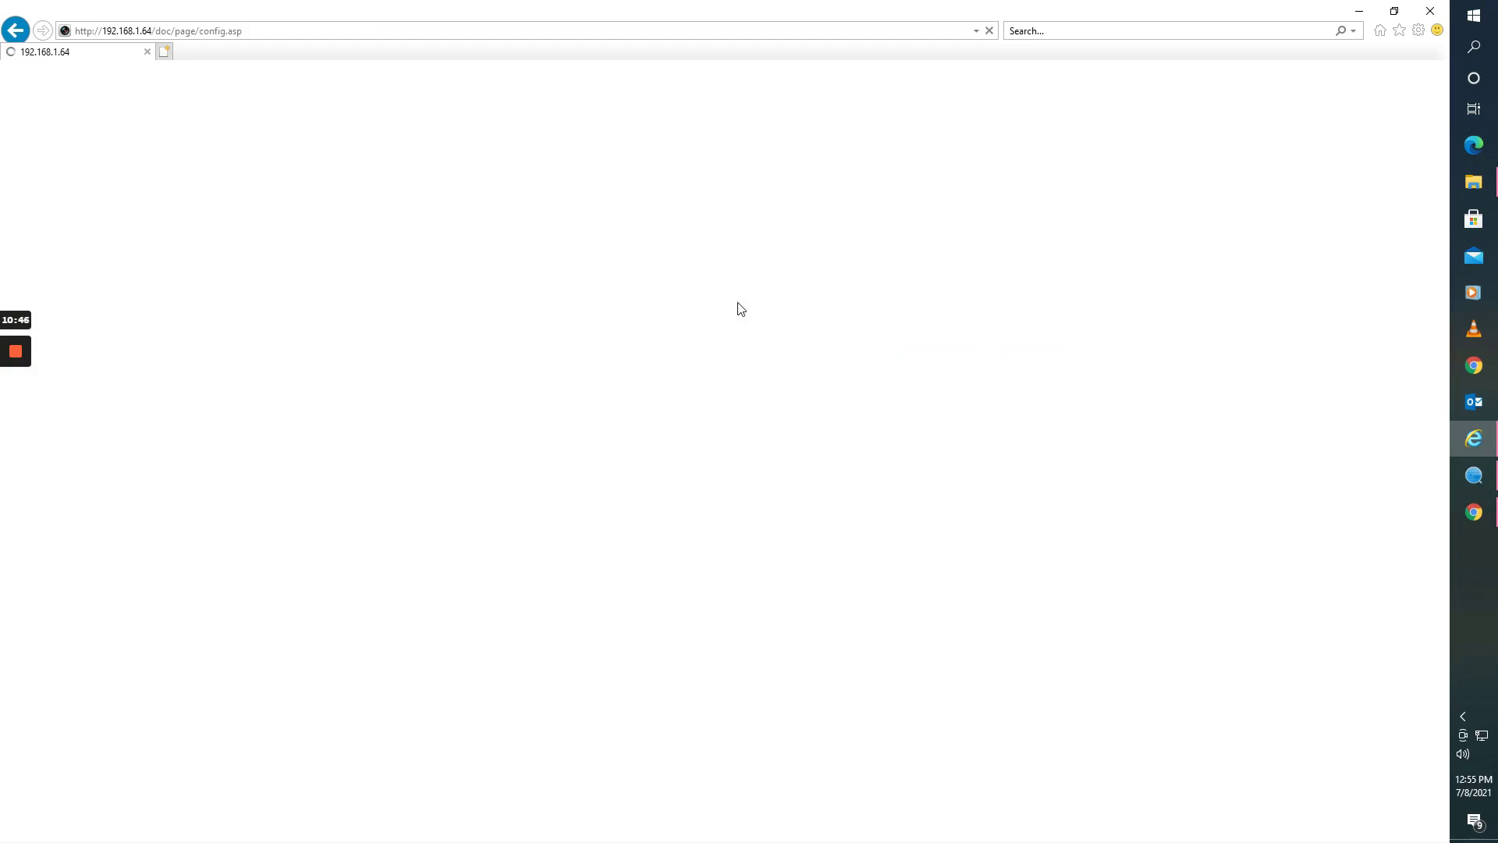